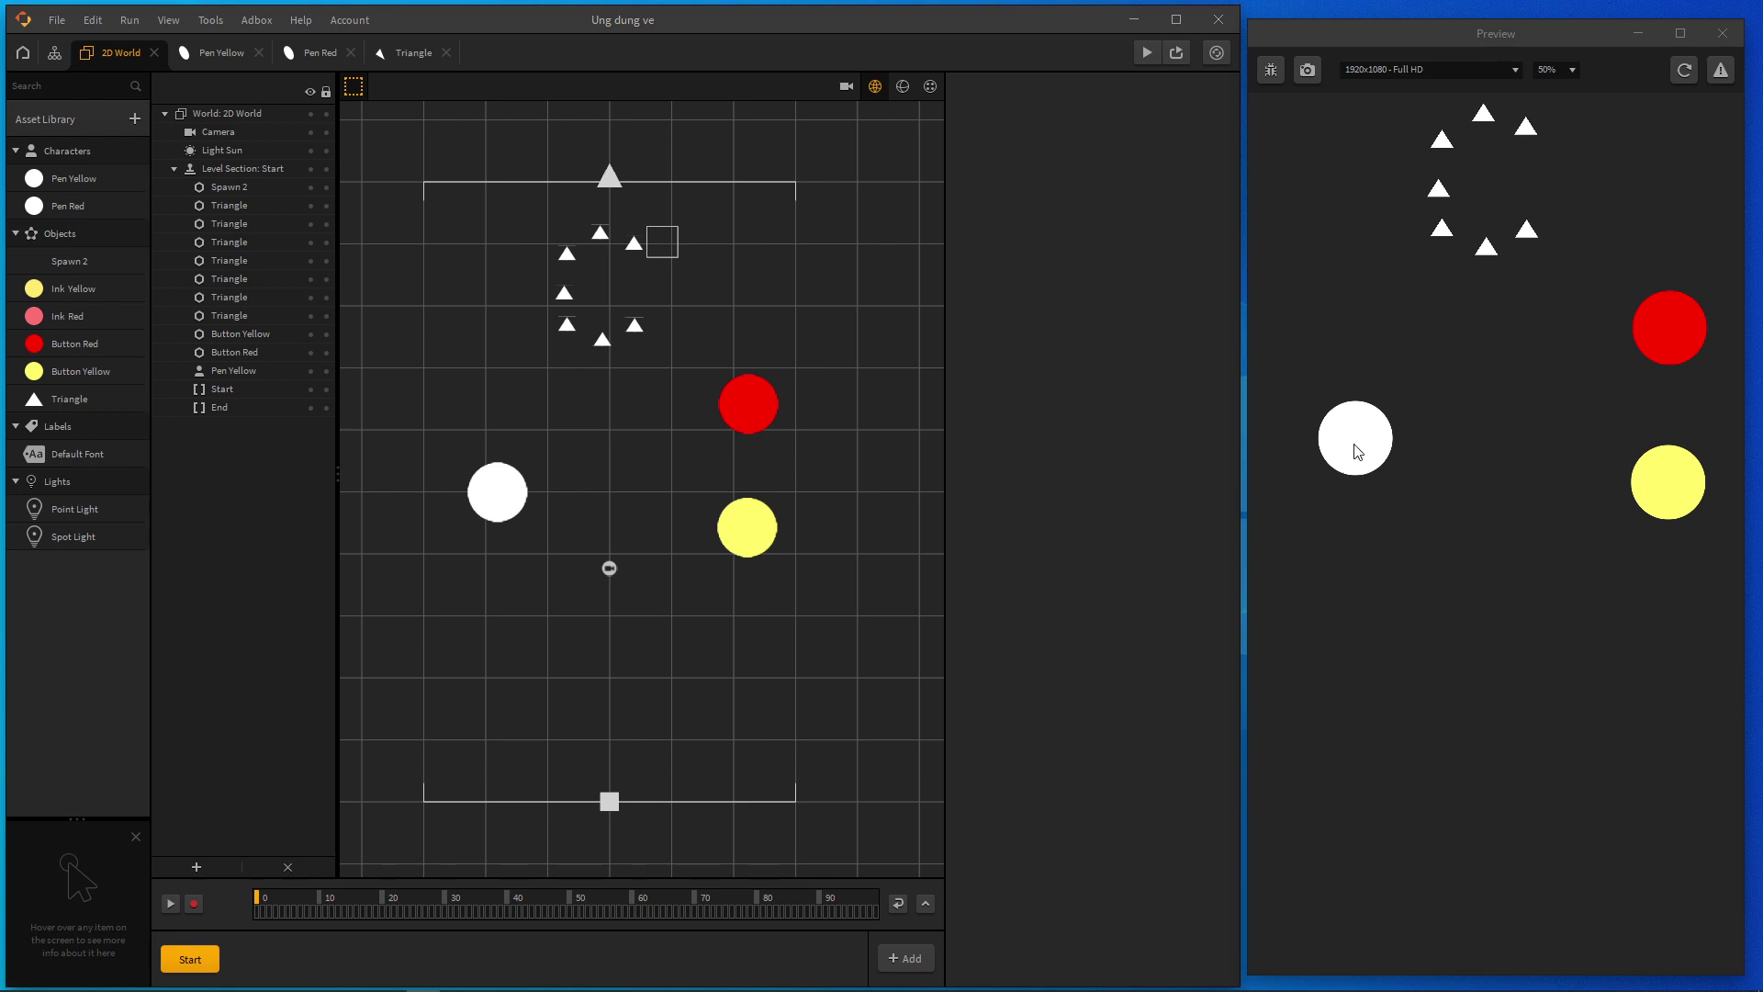
Step: Test the drawing app in the preview by dragging the white pen to paint one long yellow stroke
left_click_drag(1357, 446, 1357, 478)
mouse_move(1355, 554)
left_mouse_down()
mouse_move(1489, 607)
mouse_move(1504, 664)
mouse_move(1403, 781)
mouse_move(1387, 862)
mouse_move(1375, 717)
mouse_move(1380, 788)
mouse_move(1411, 827)
mouse_move(1507, 842)
mouse_move(1587, 800)
mouse_move(1669, 688)
mouse_move(1709, 562)
mouse_move(1707, 472)
mouse_move(1612, 312)
left_mouse_up()
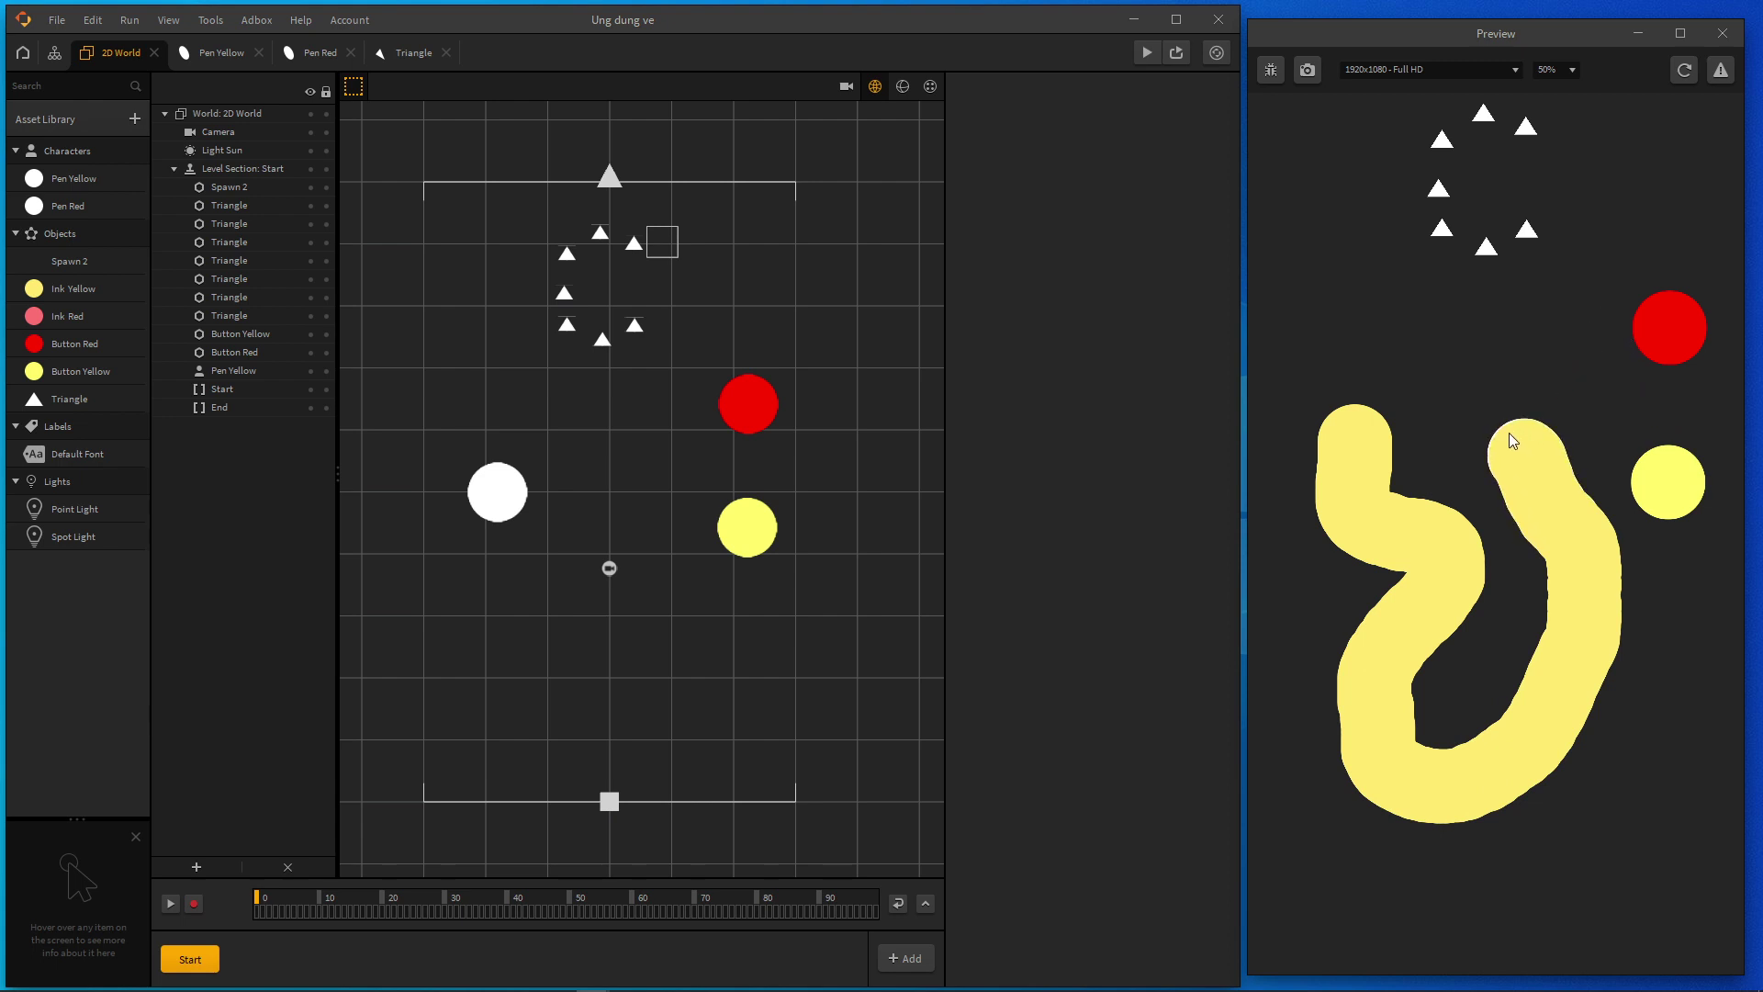
left_click_drag(1480, 384, 1316, 279)
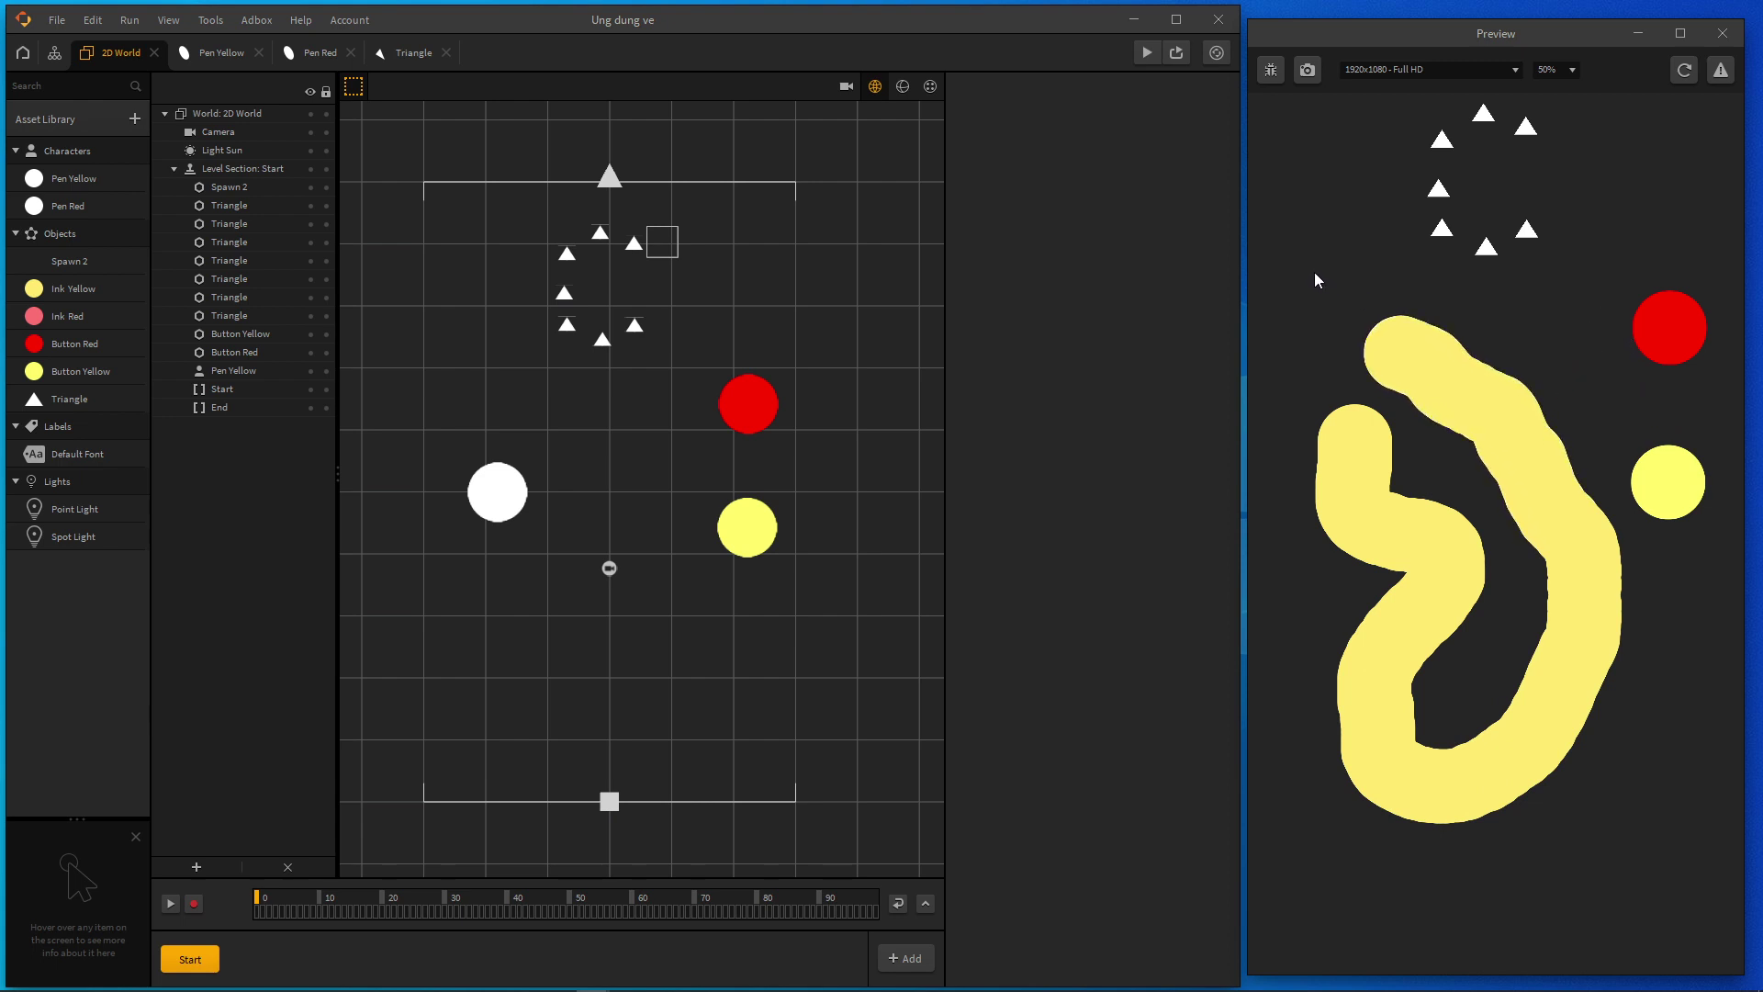
Step: Test colour switching in the preview: paint a zigzag in red, then switch back to yellow and paint another stroke
left_click(1673, 337)
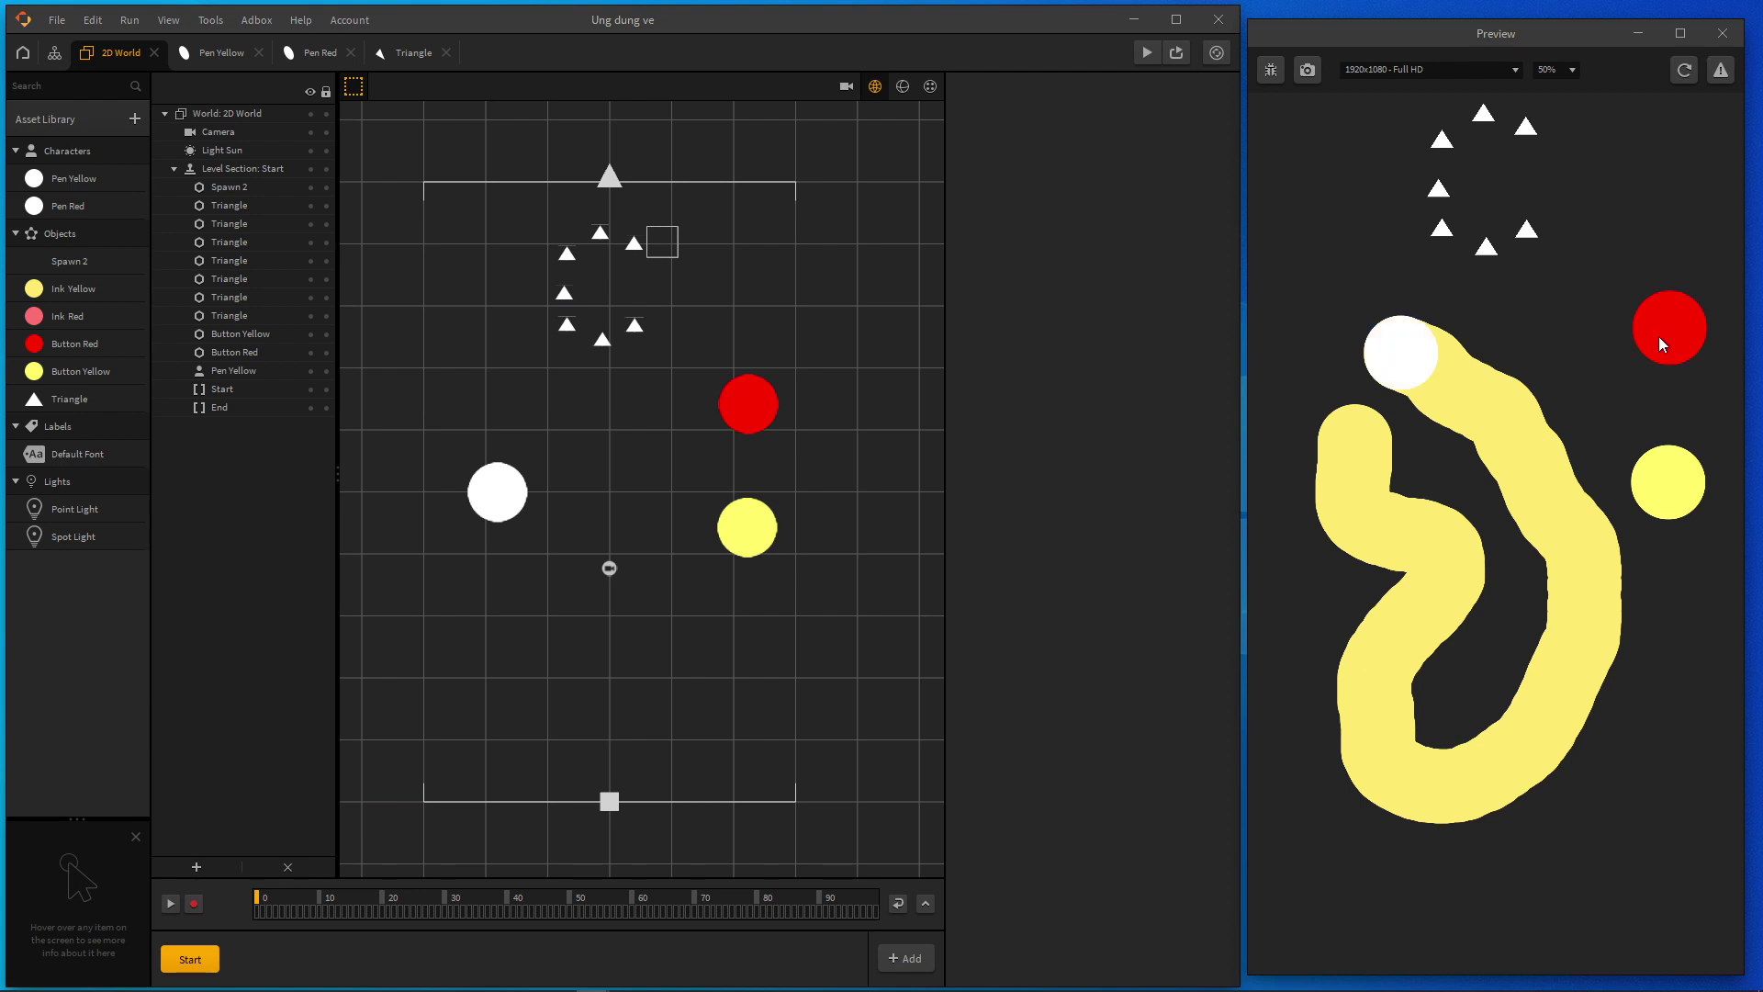
mouse_move(1386, 362)
left_mouse_down()
mouse_move(1304, 437)
mouse_move(1354, 665)
mouse_move(1324, 756)
mouse_move(1436, 814)
mouse_move(1475, 812)
left_mouse_up()
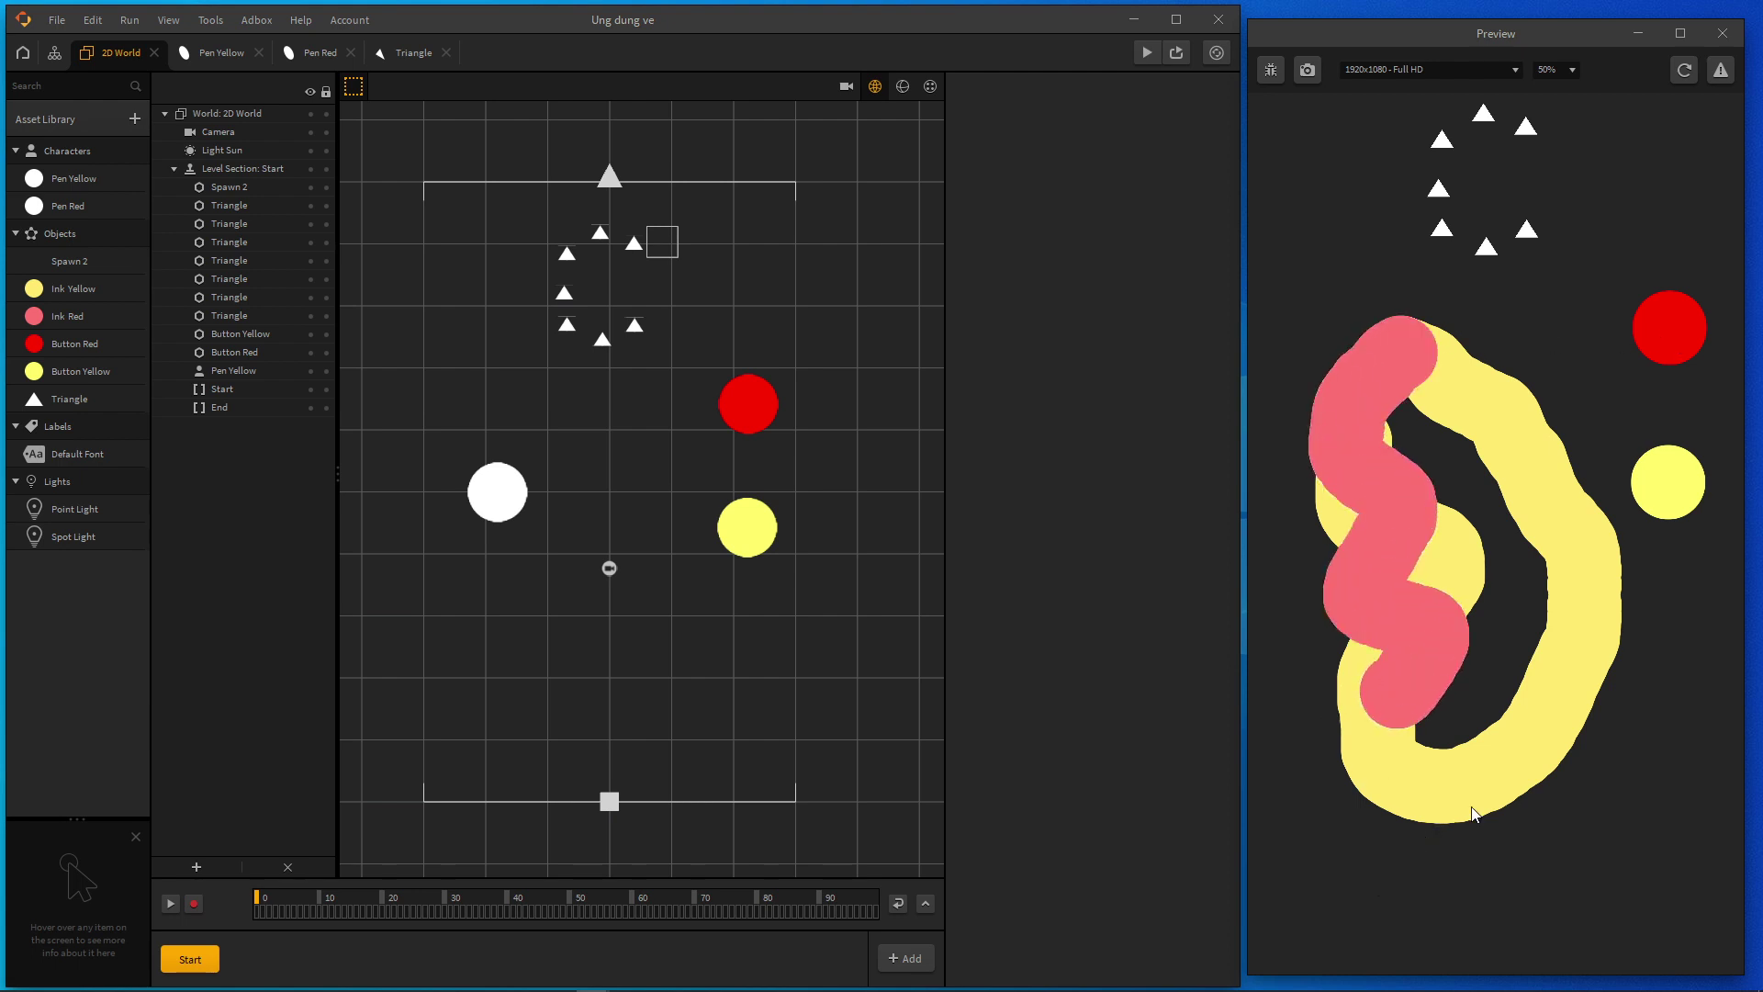
left_click(1668, 484)
mouse_move(1400, 712)
left_mouse_down()
mouse_move(1438, 763)
mouse_move(1354, 910)
mouse_move(1377, 965)
mouse_move(1410, 900)
left_mouse_up()
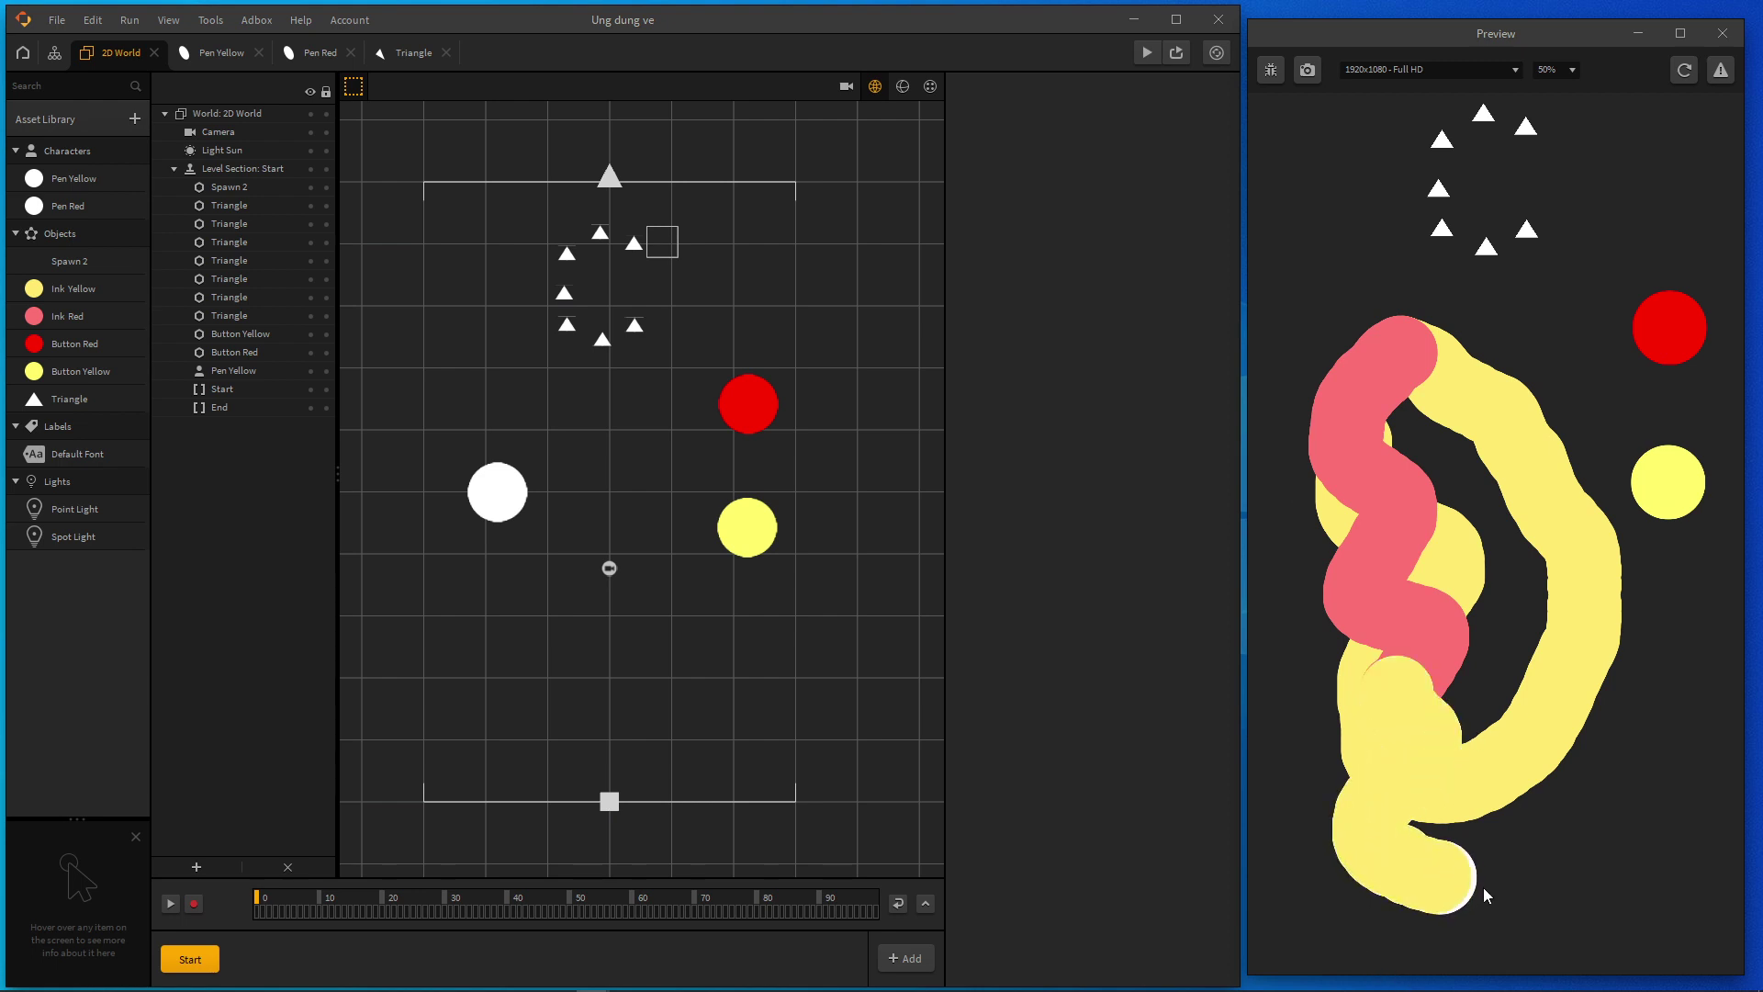
mouse_move(1541, 898)
left_mouse_down()
mouse_move(1651, 861)
mouse_move(1683, 801)
mouse_move(1688, 733)
mouse_move(1624, 566)
mouse_move(1587, 526)
left_mouse_up()
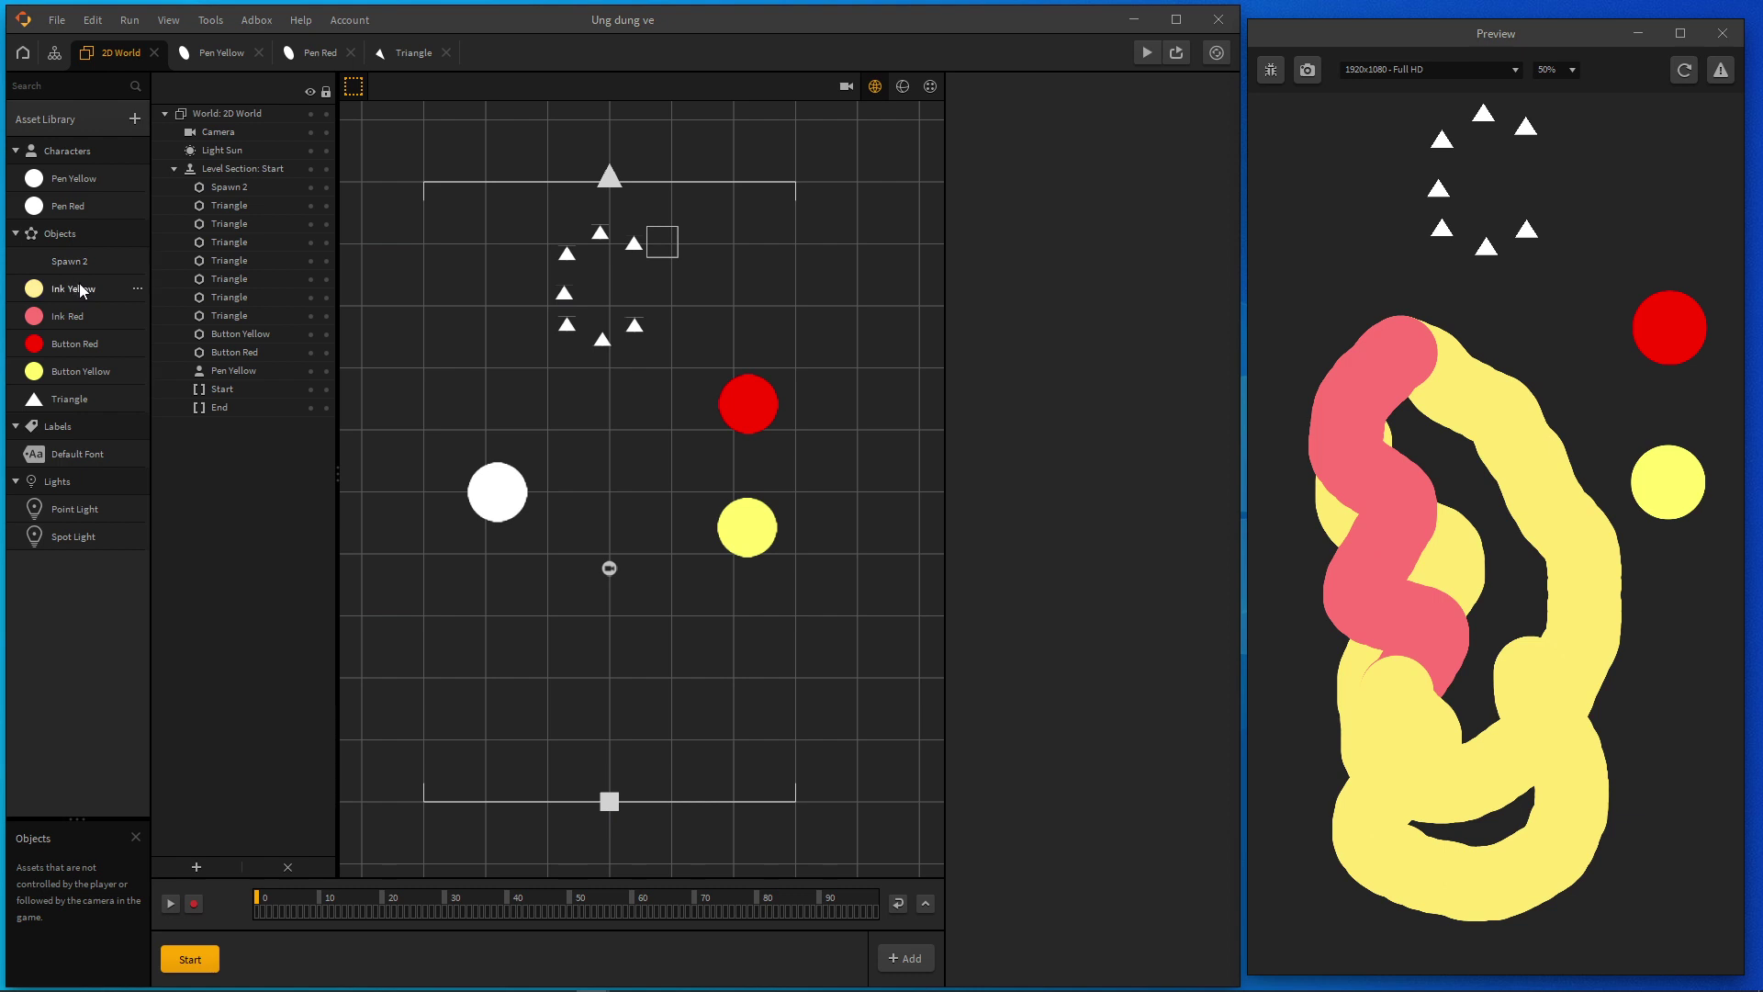
Step: Examine the settings of the Pen Yellow, Pen Red, Ink Yellow and Ink Red assets
left_click(70, 180)
left_click(65, 205)
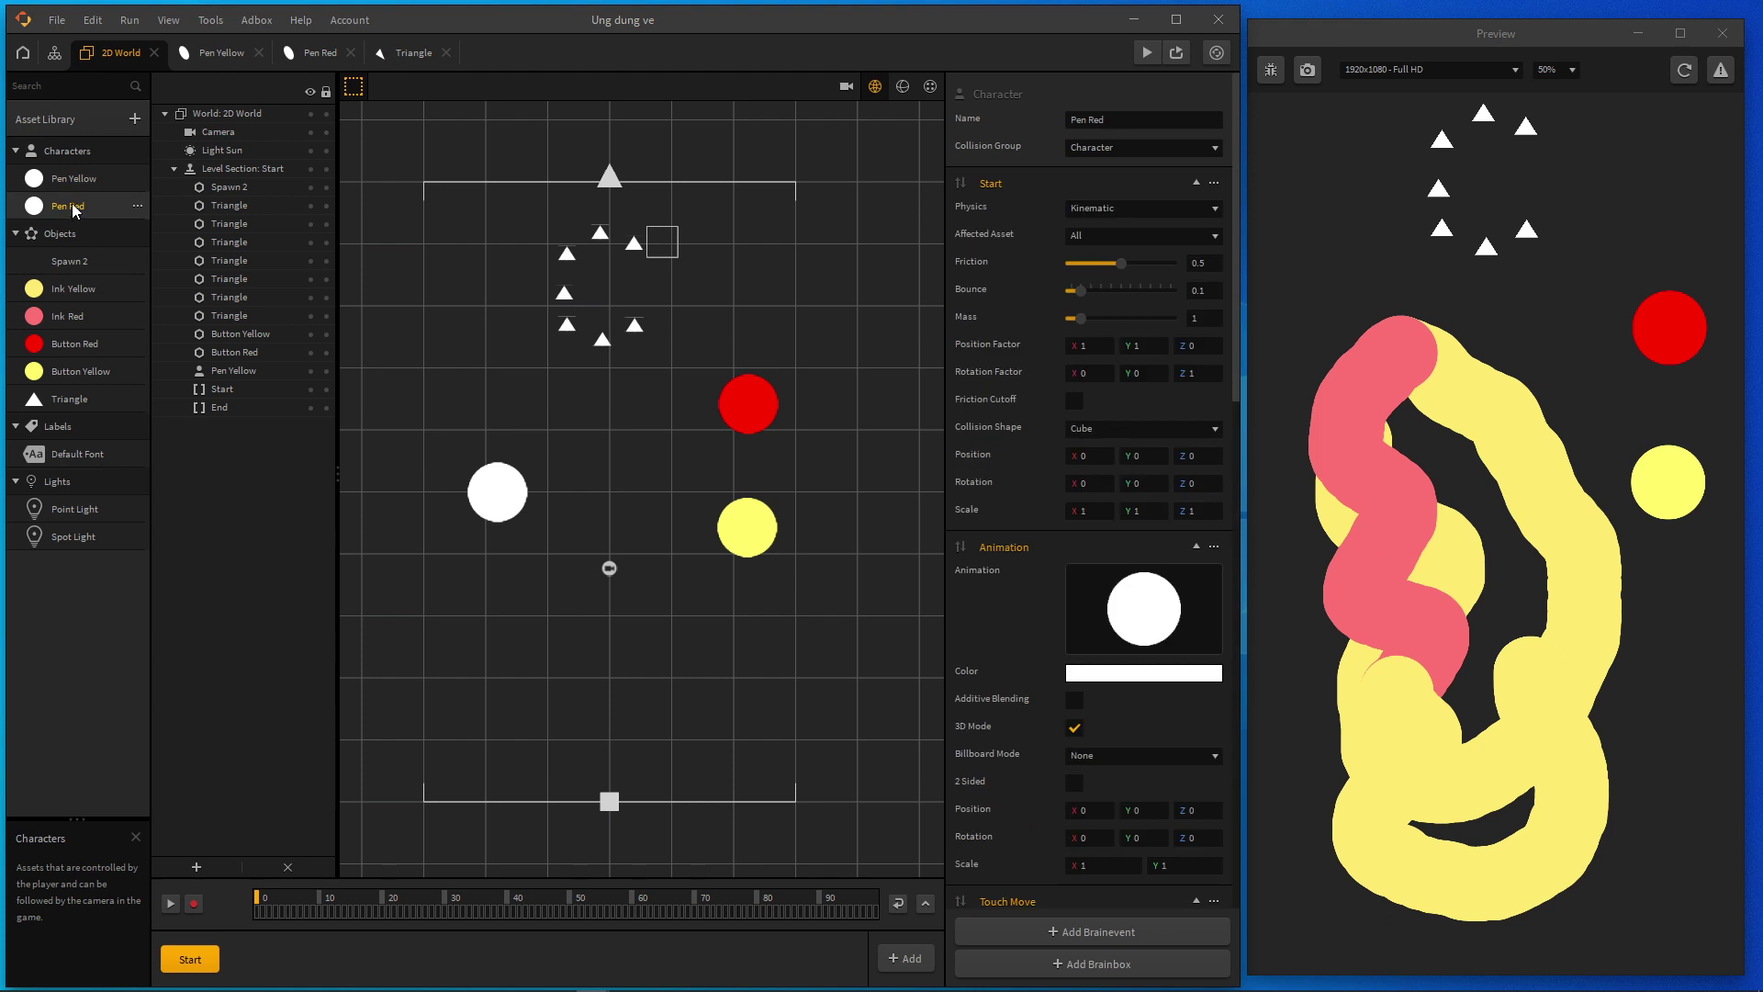
left_click(77, 292)
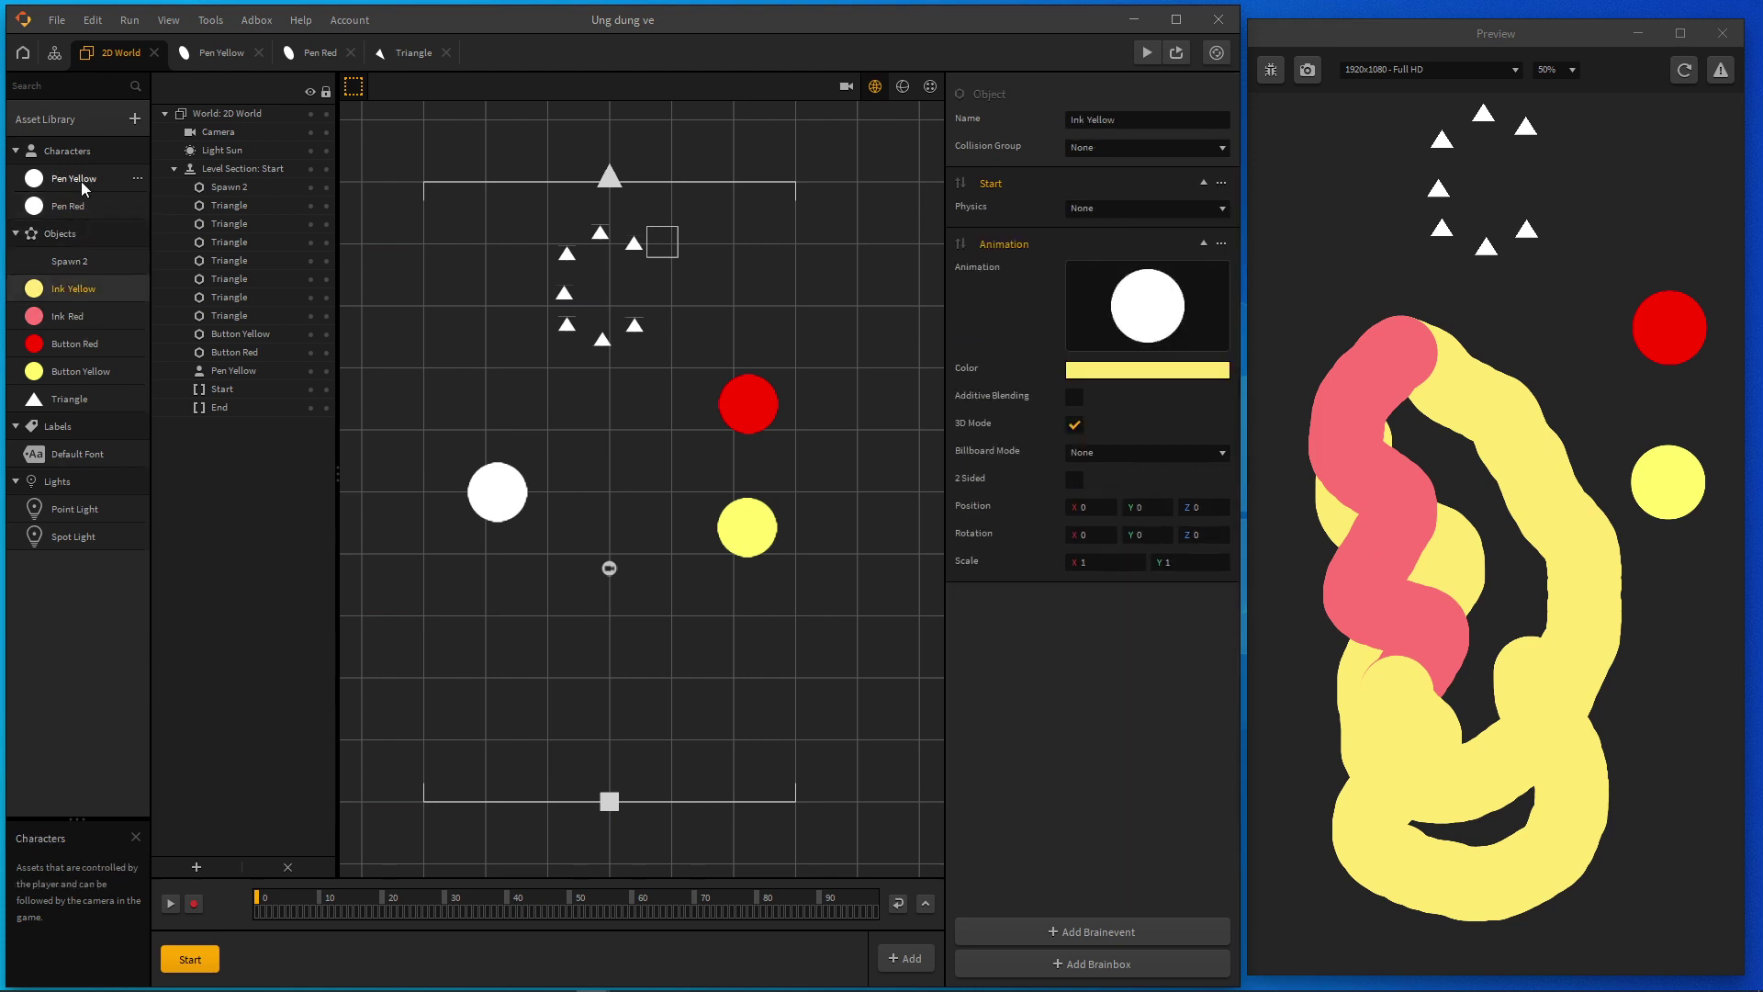
left_click(80, 180)
left_click(77, 290)
left_click(76, 318)
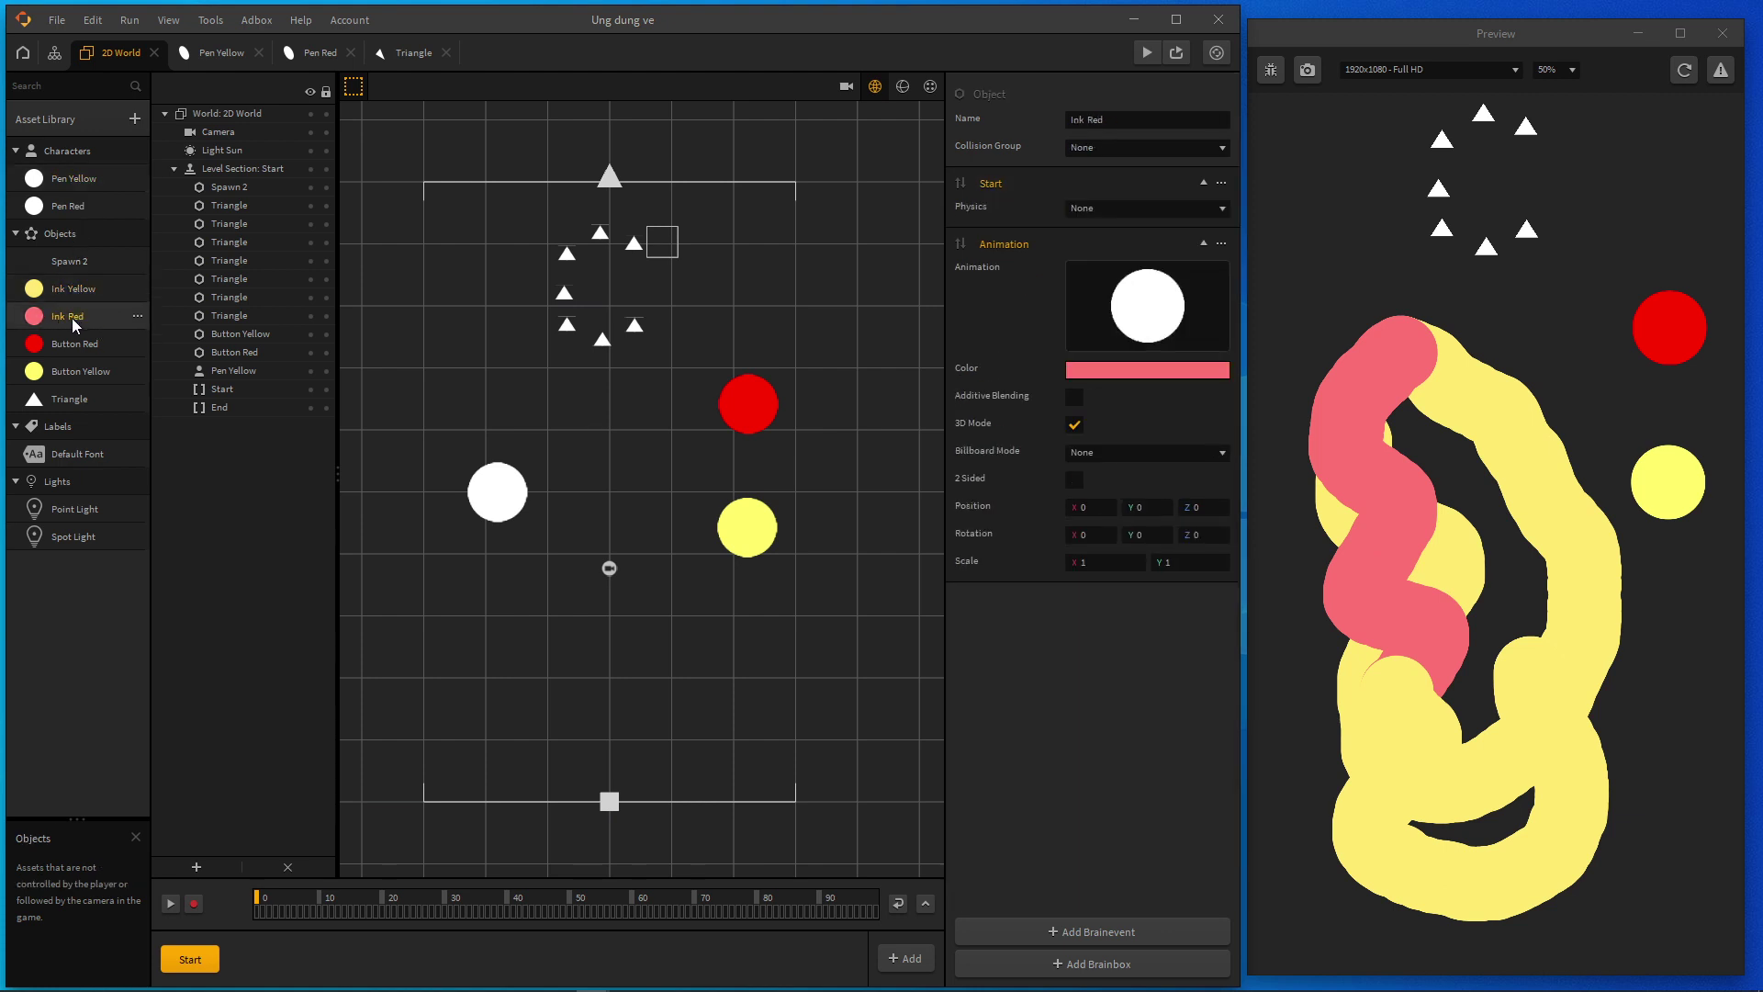
Step: Examine the Button Red and Button Yellow objects, including their Is Touched and Send settings
left_click(73, 344)
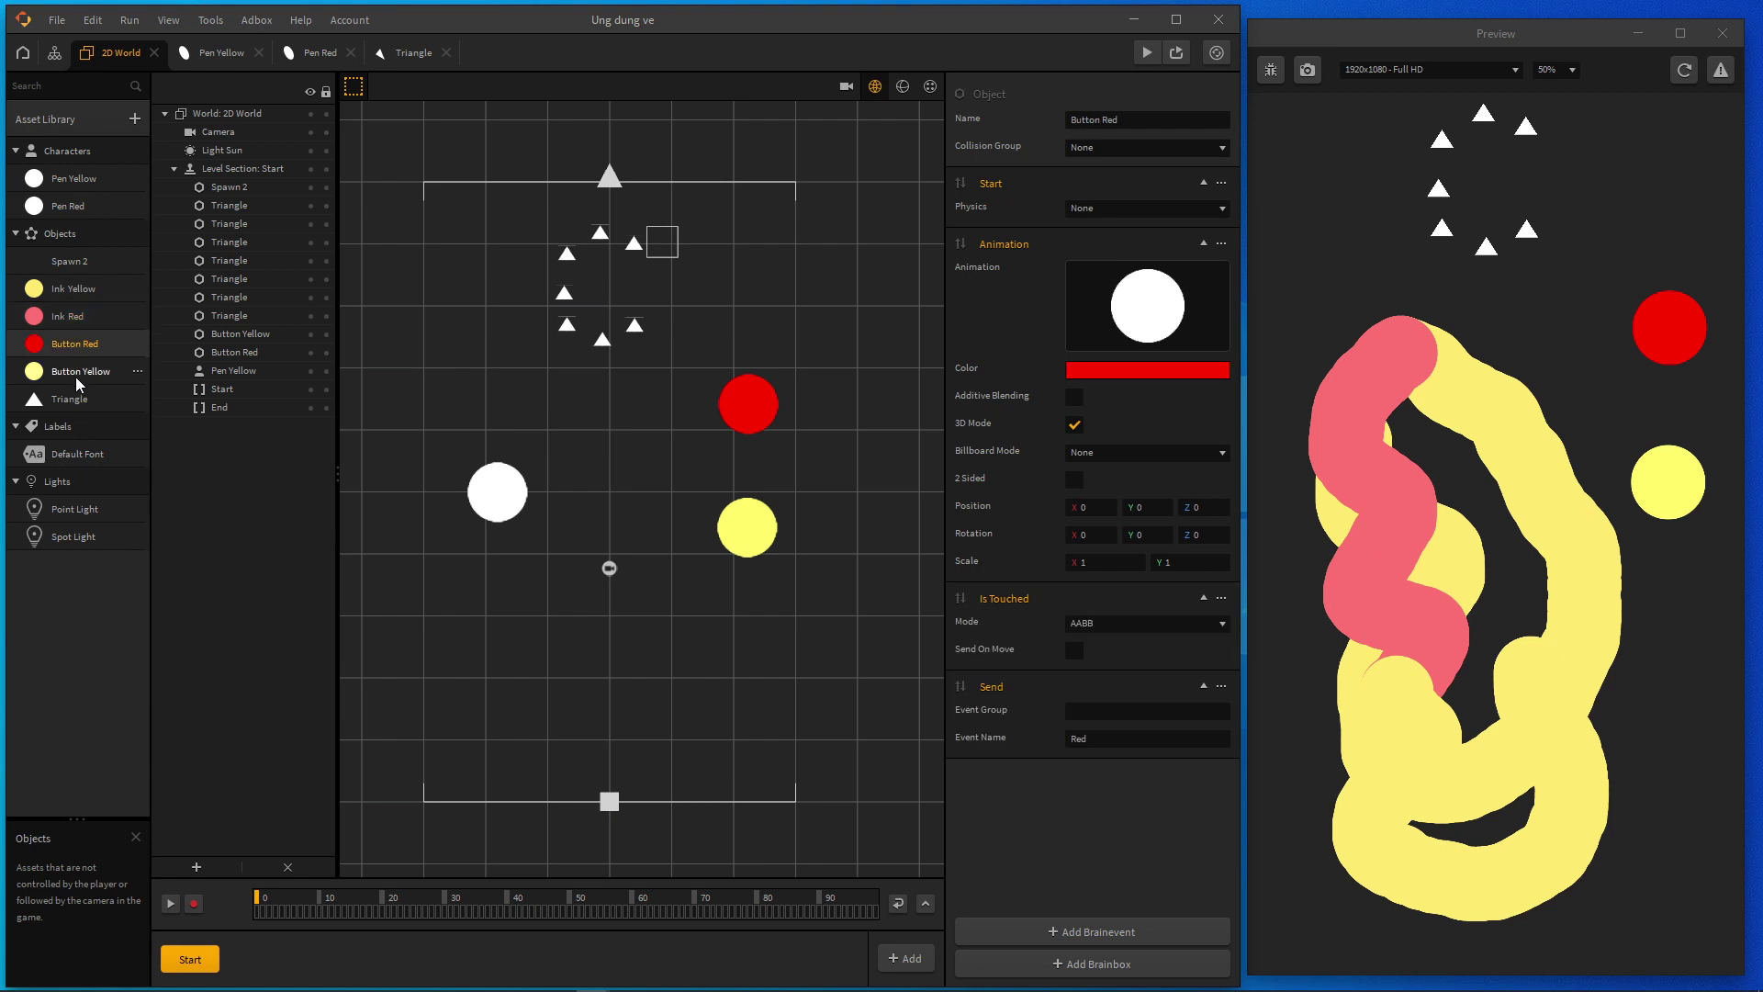
left_click(75, 375)
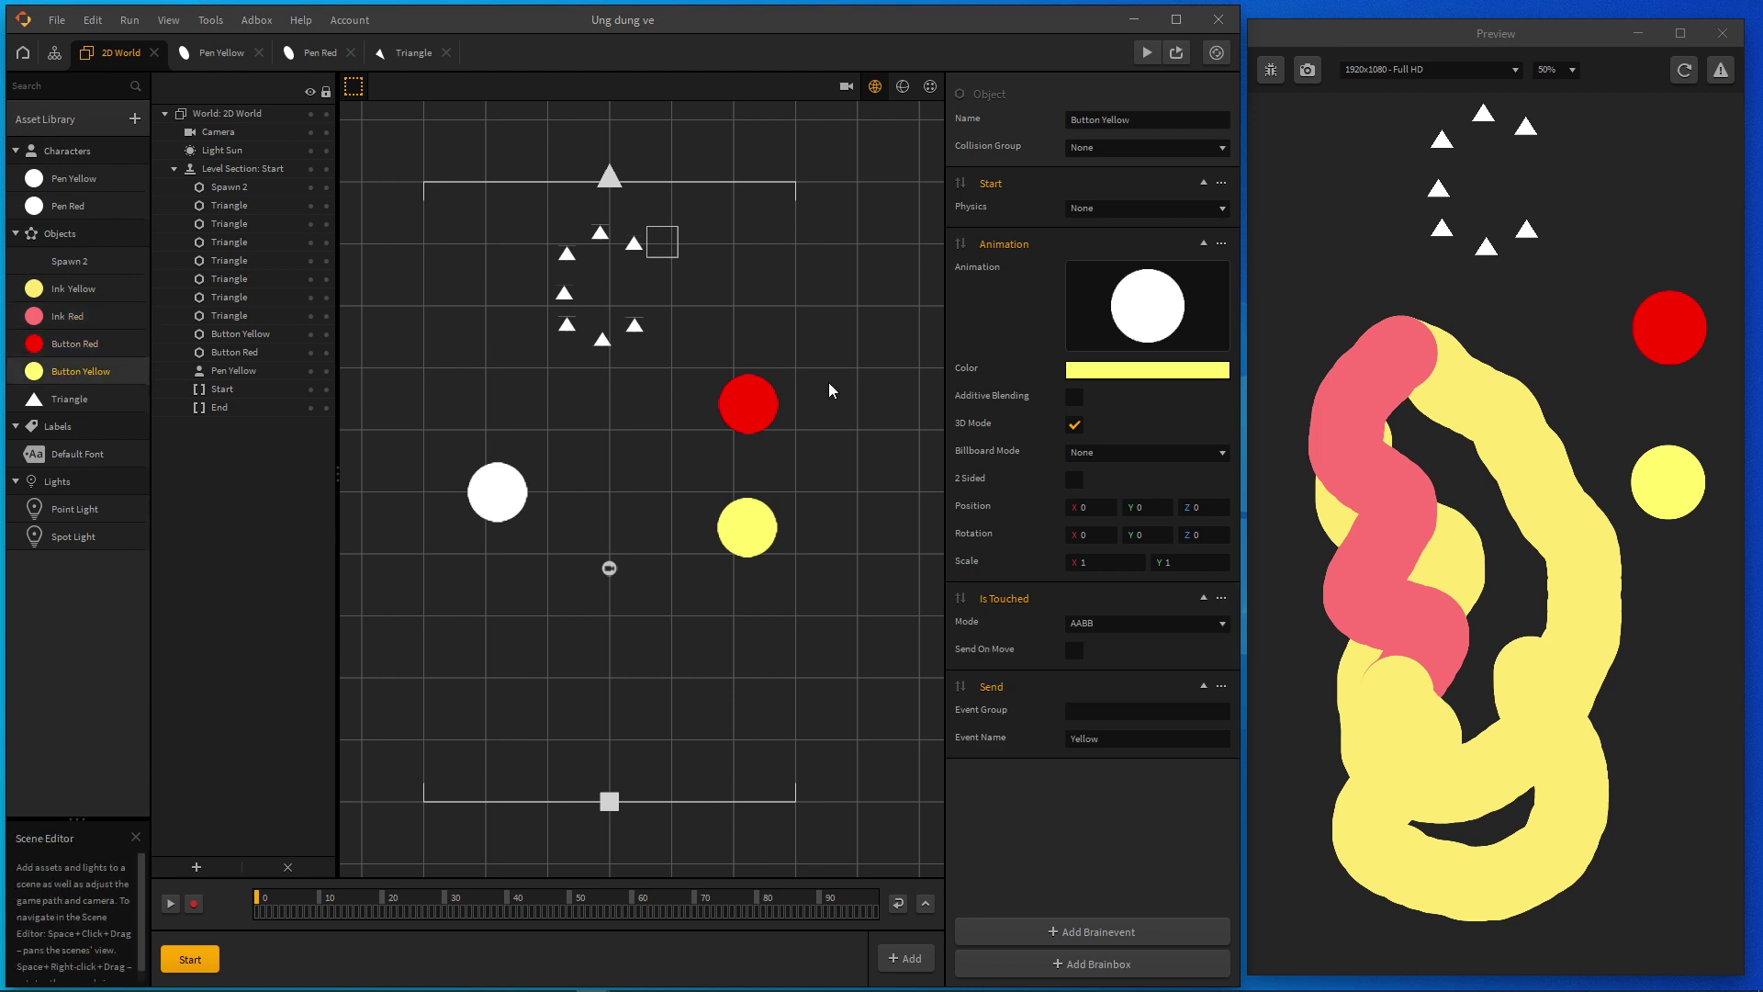
left_click(96, 344)
left_click(102, 376)
Step: Restart the preview and open the node map of the Pen Yellow character
left_click(1684, 70)
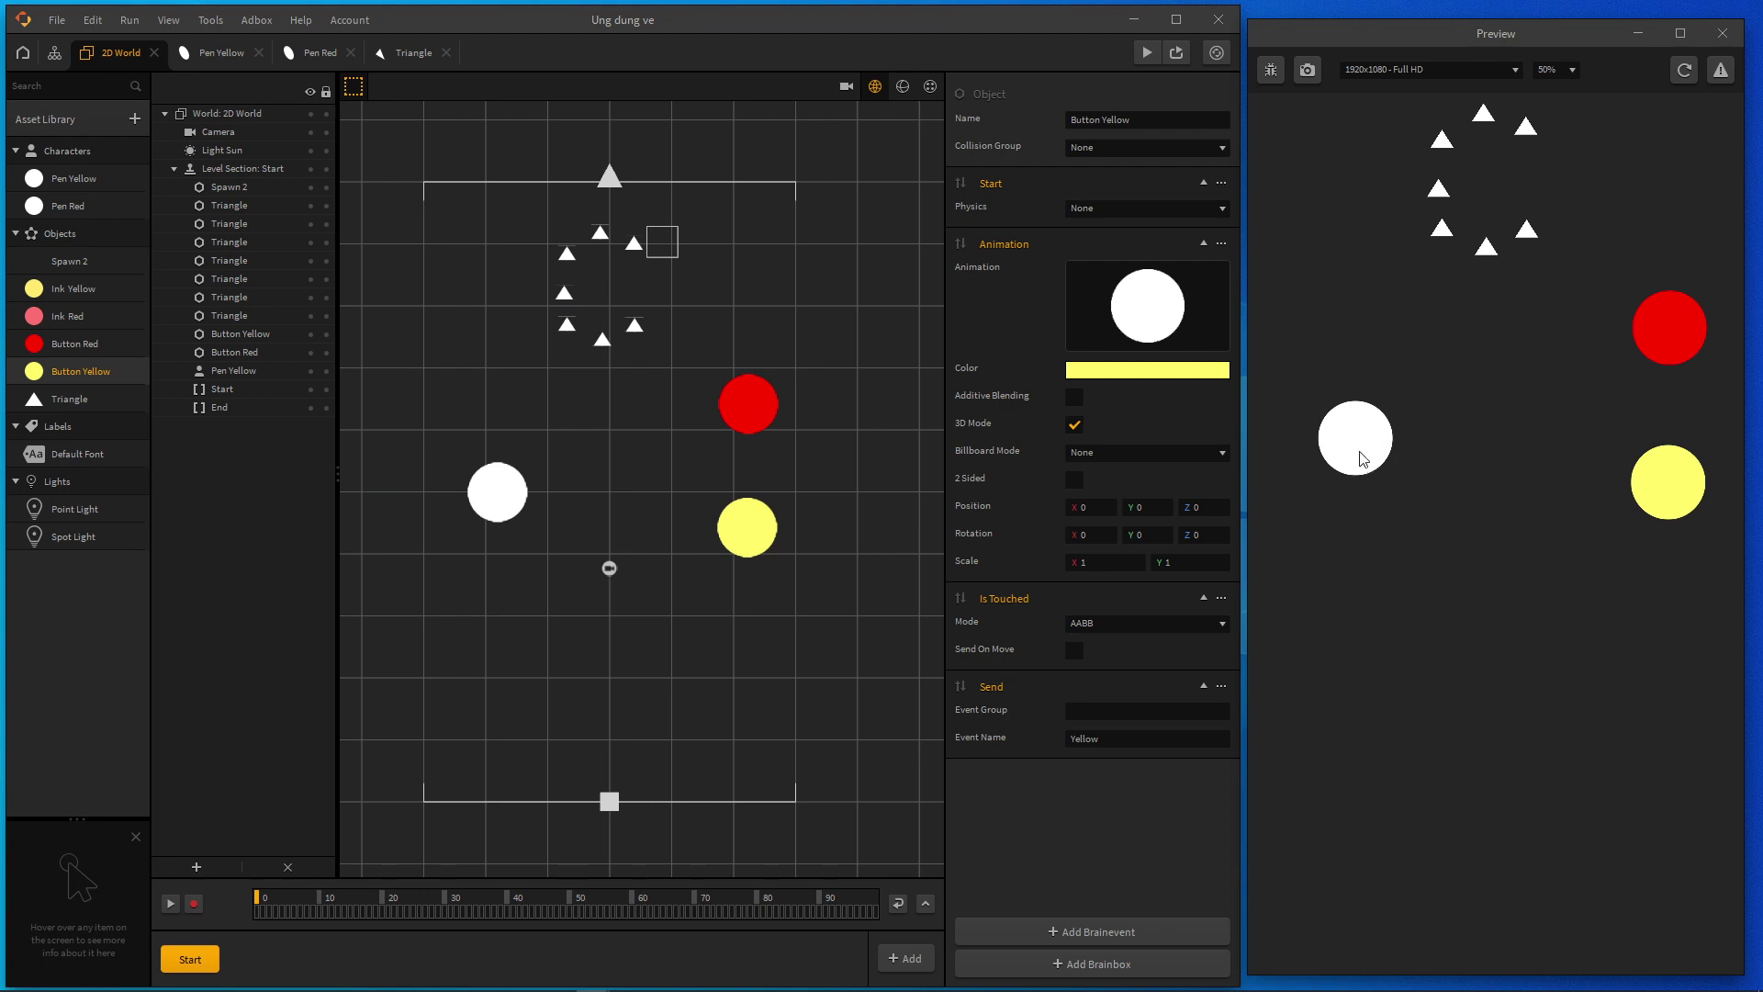
left_click(71, 178)
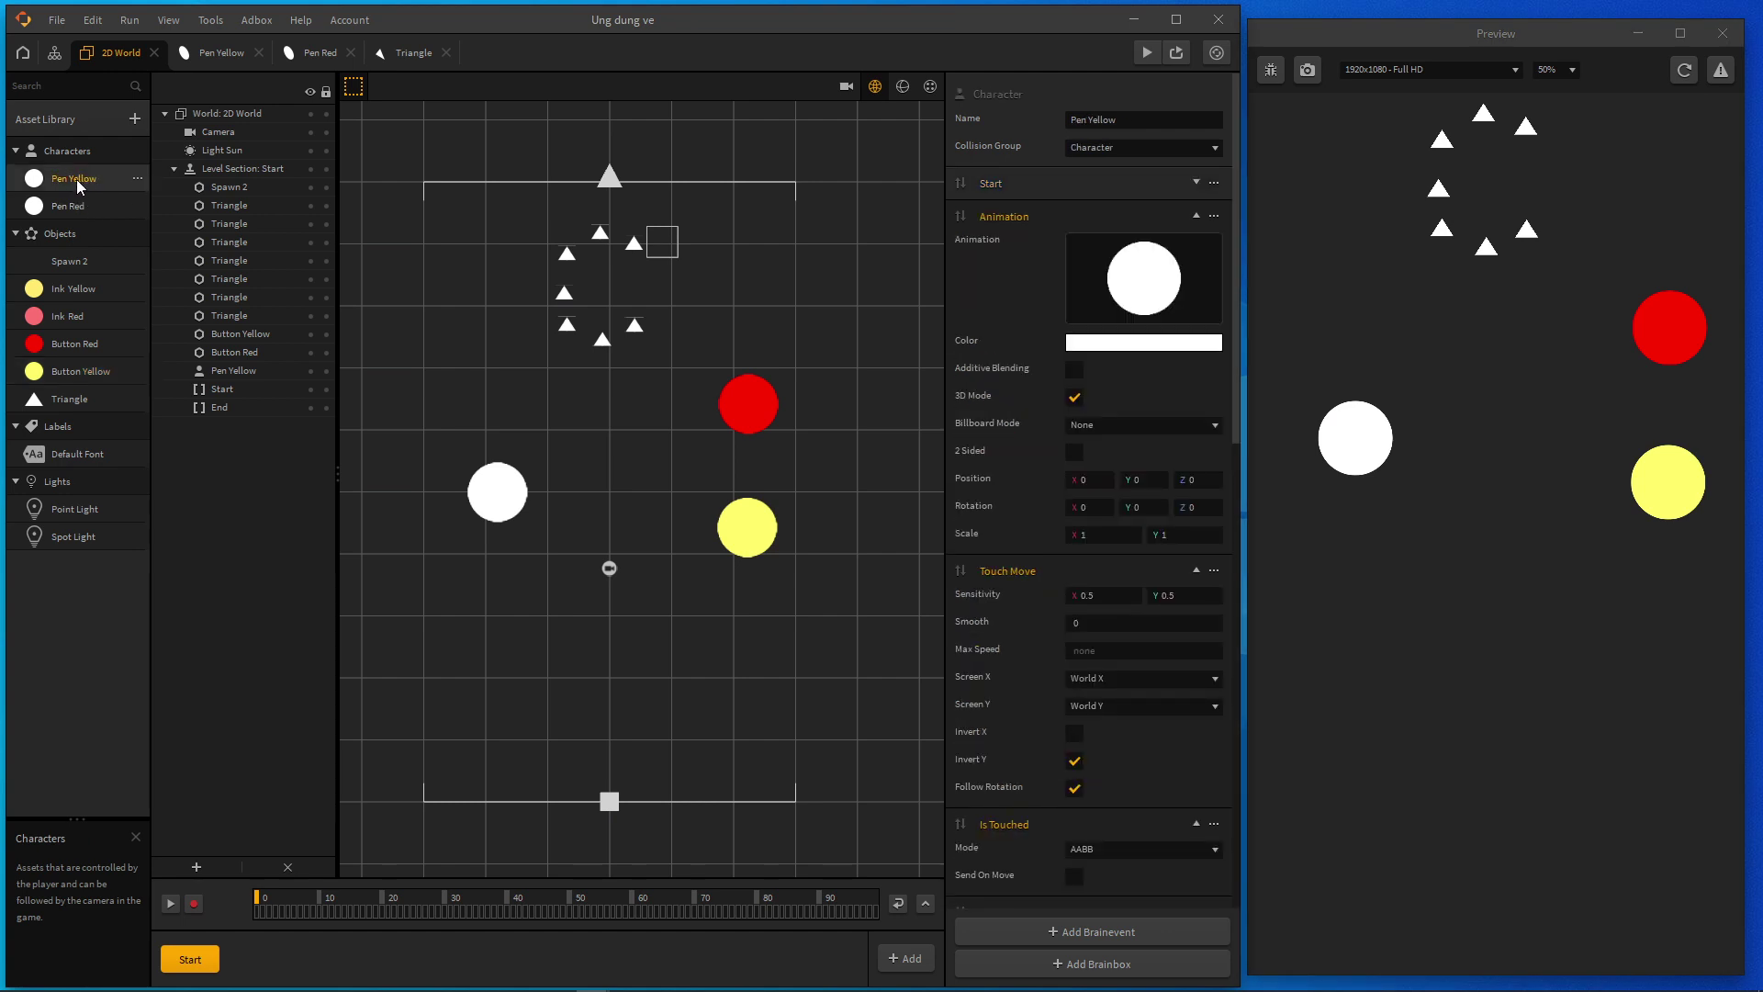
double_click(71, 180)
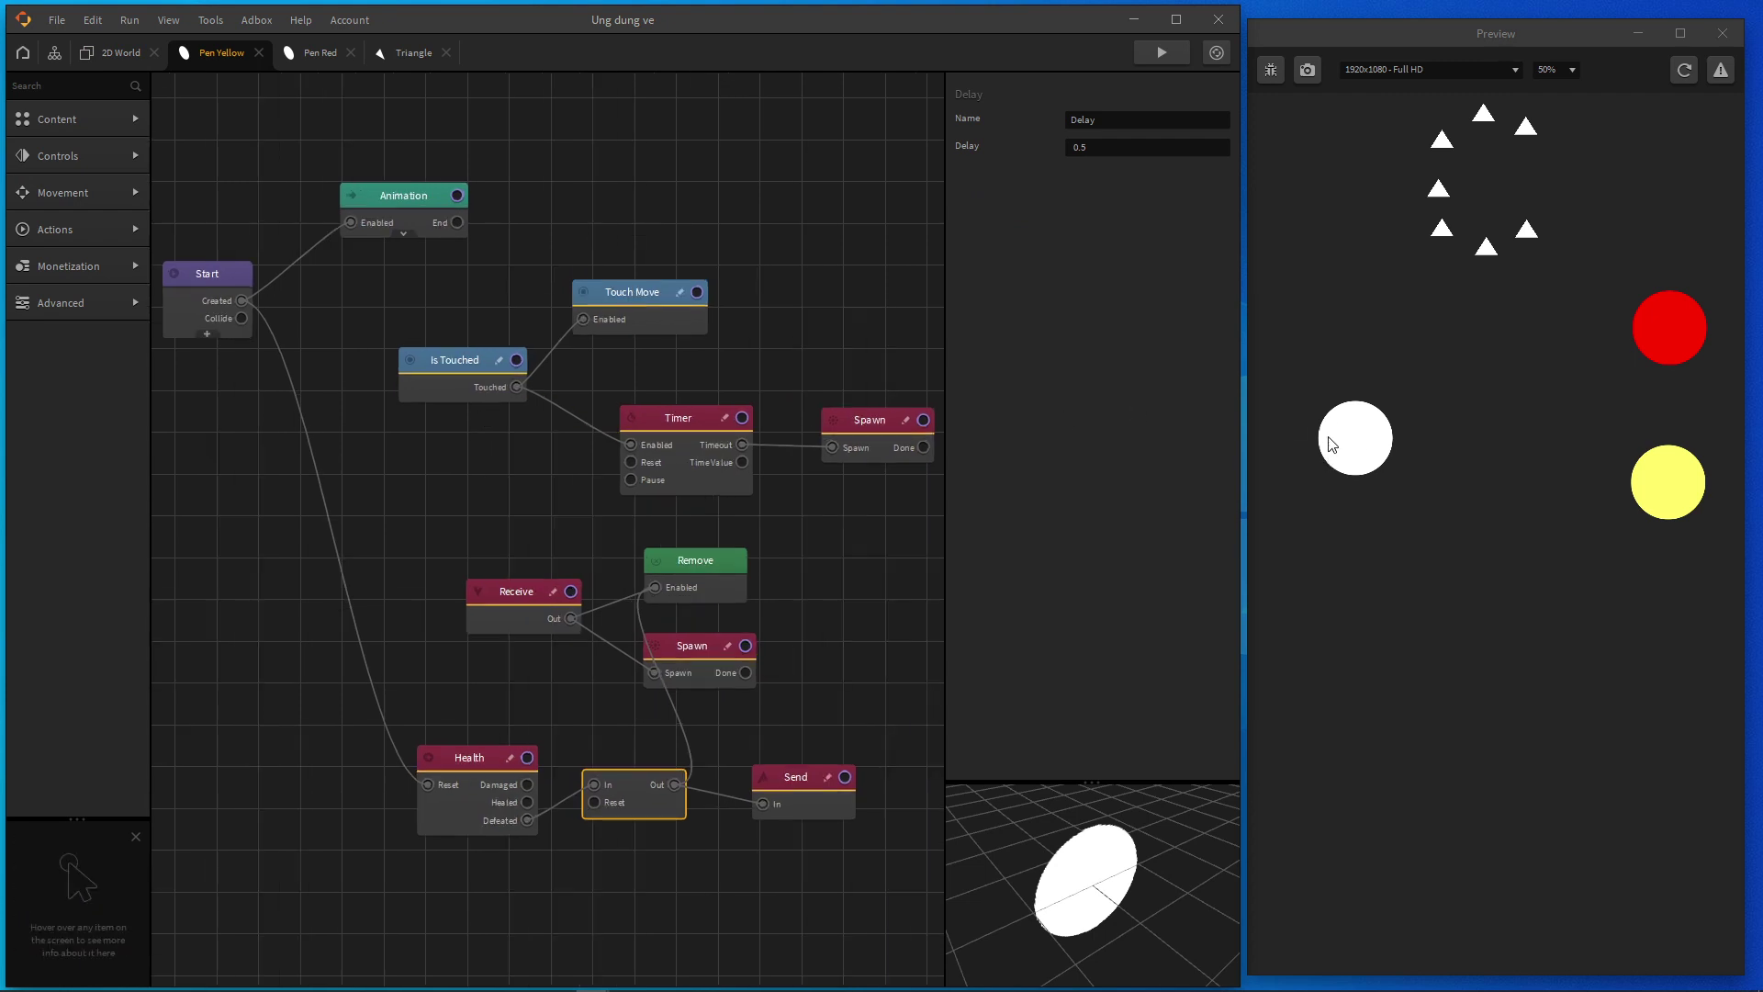
Step: Inspect the Is Touched and Touch Move nodes in Pen Yellow's node map, including Touch Move's sensitivity and Invert Y options
scroll(456, 404, "up", 1)
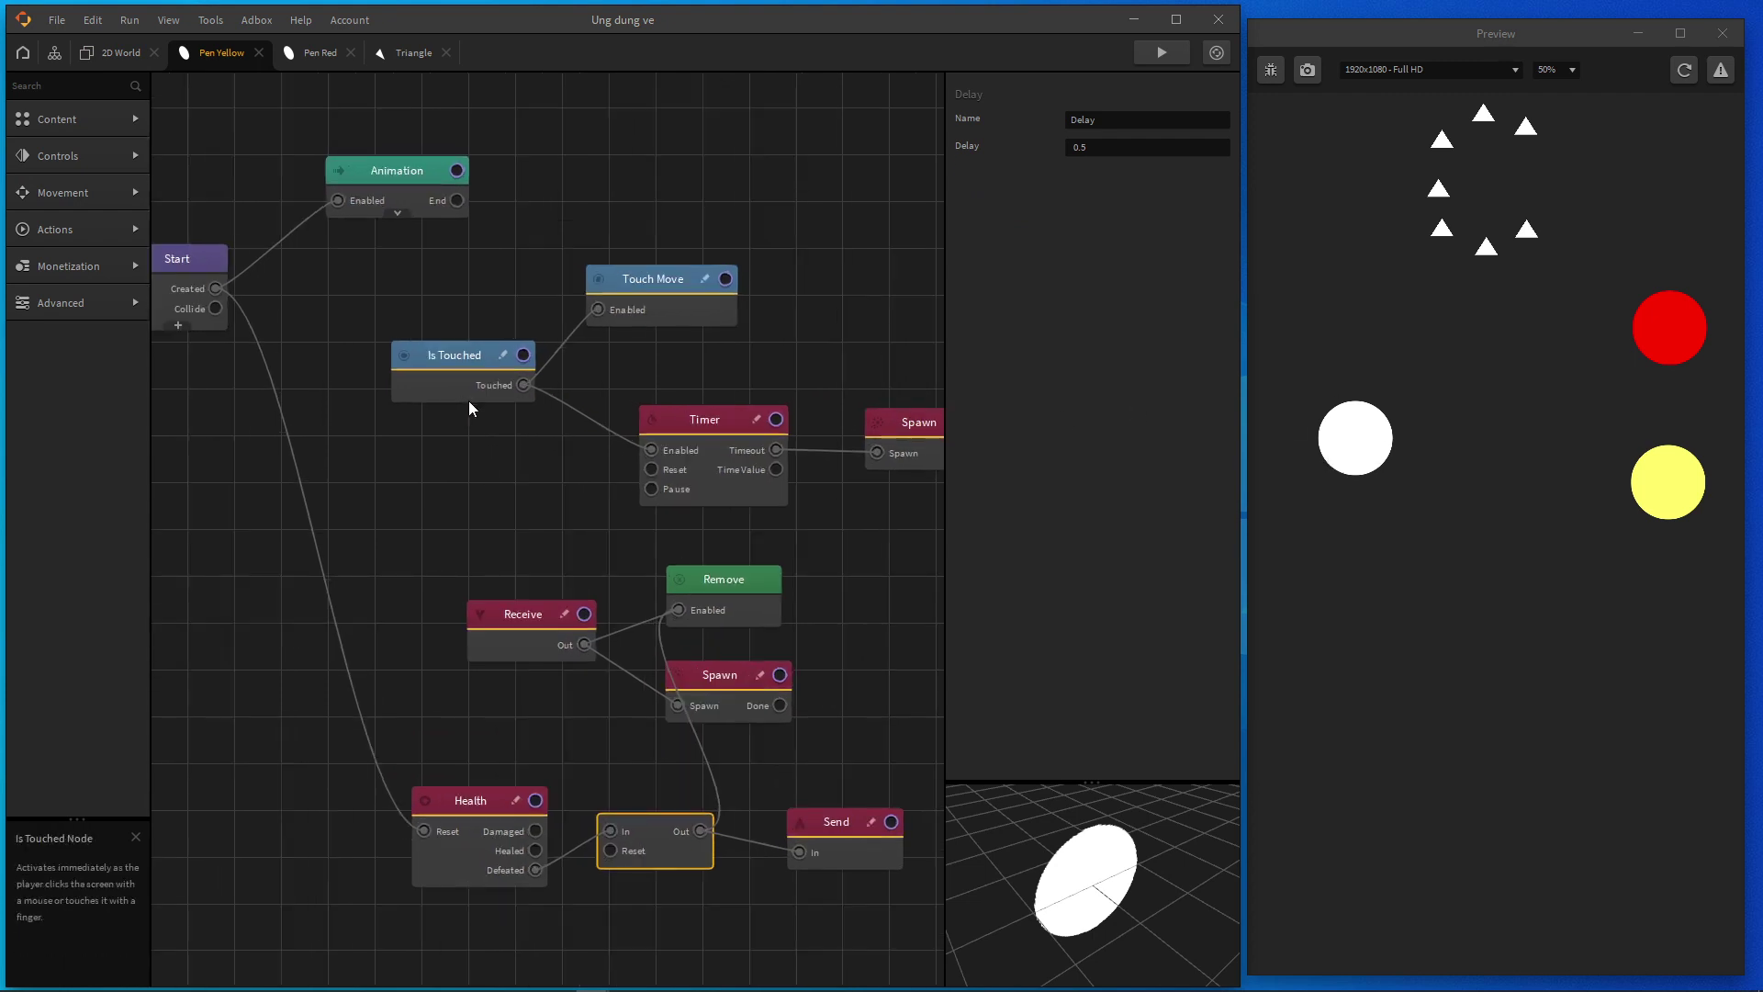
left_click_drag(437, 447, 356, 457)
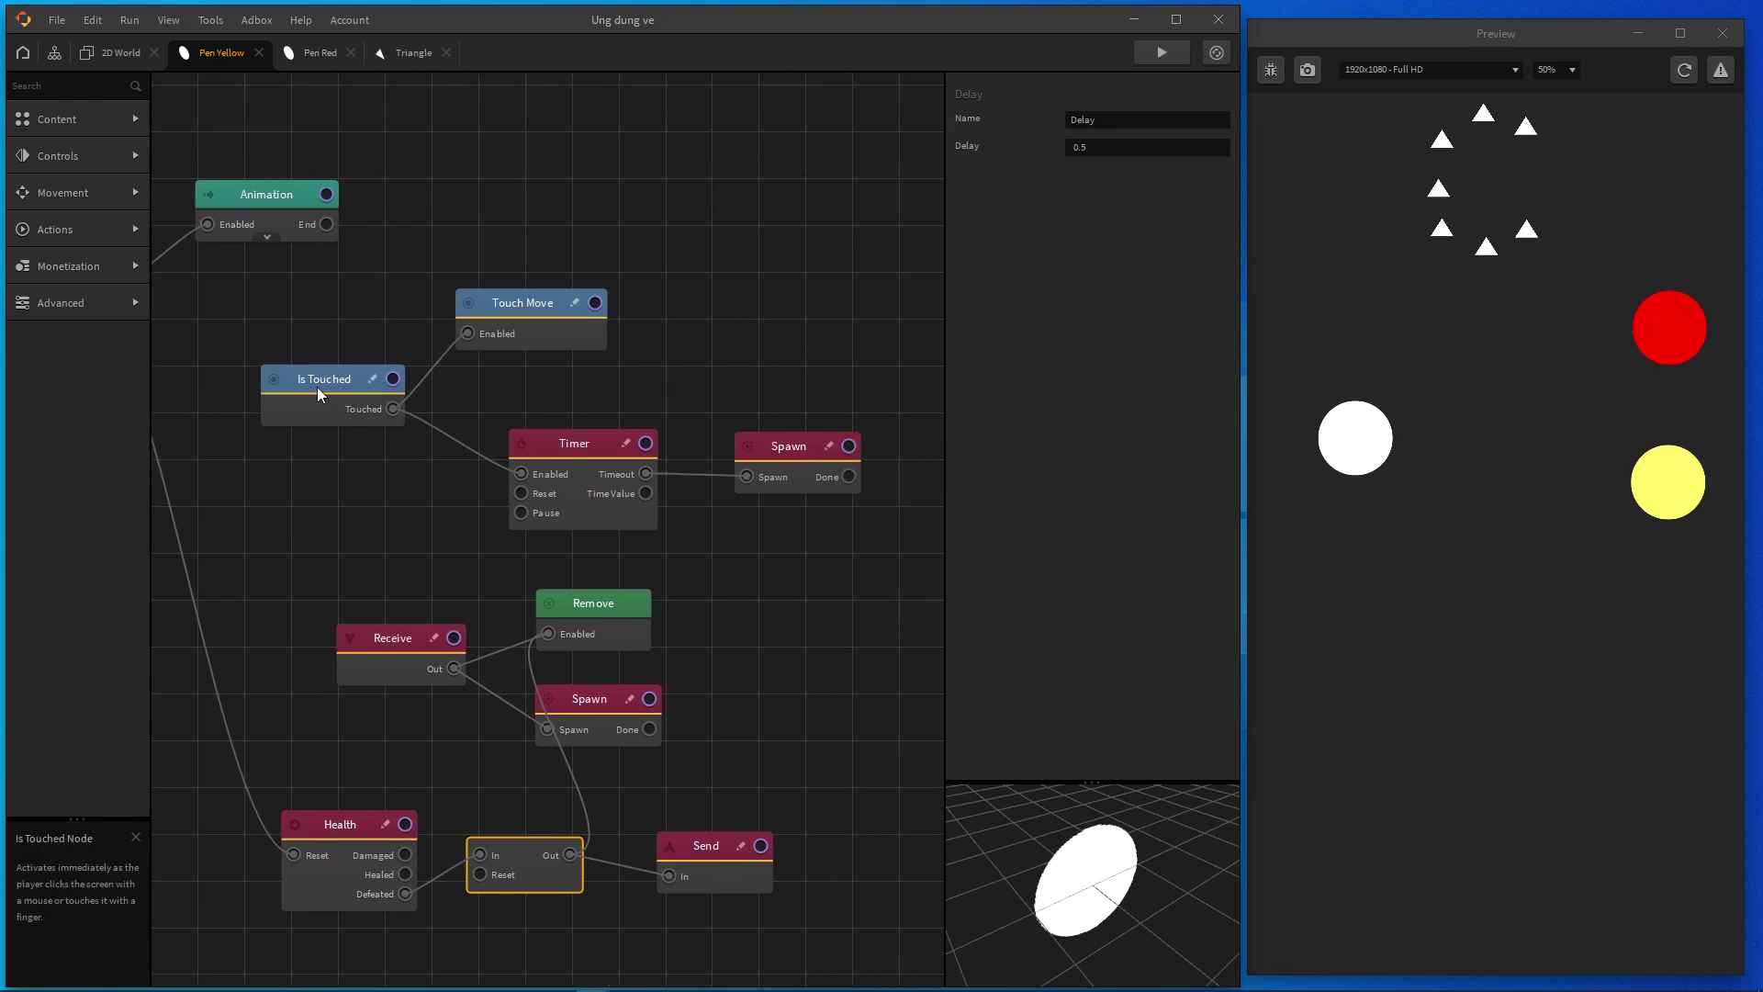
left_click(316, 388)
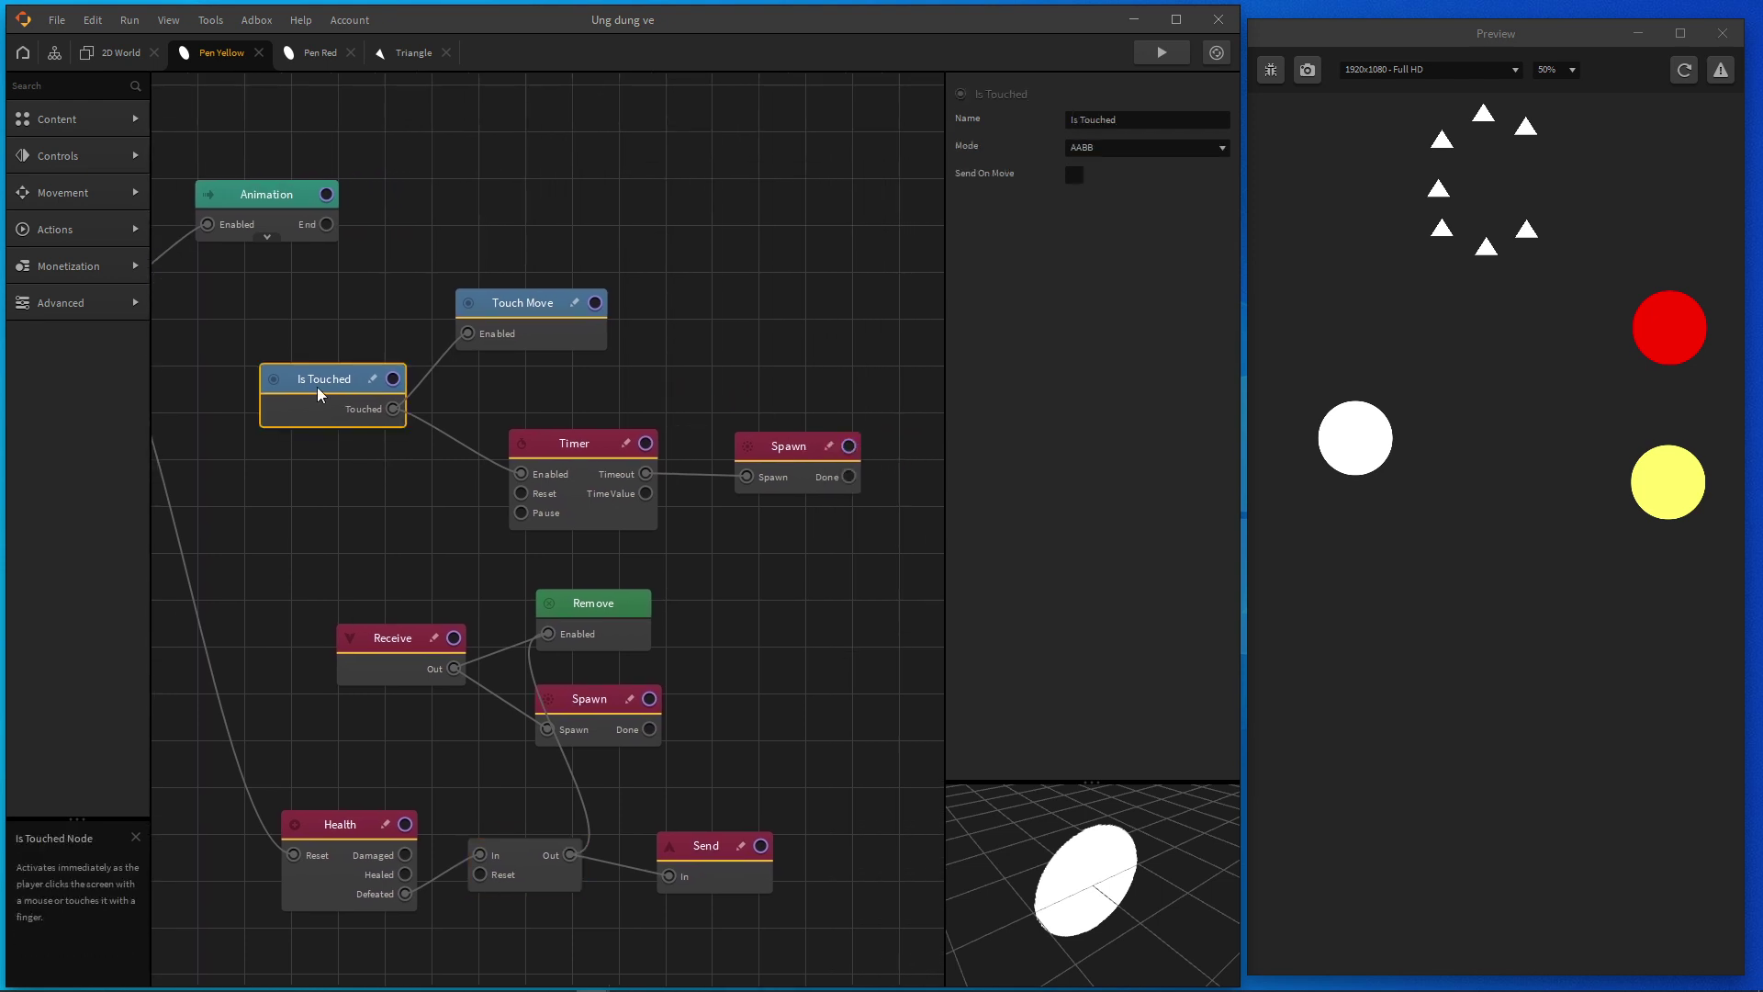
left_click(521, 312)
mouse_move(1086, 147)
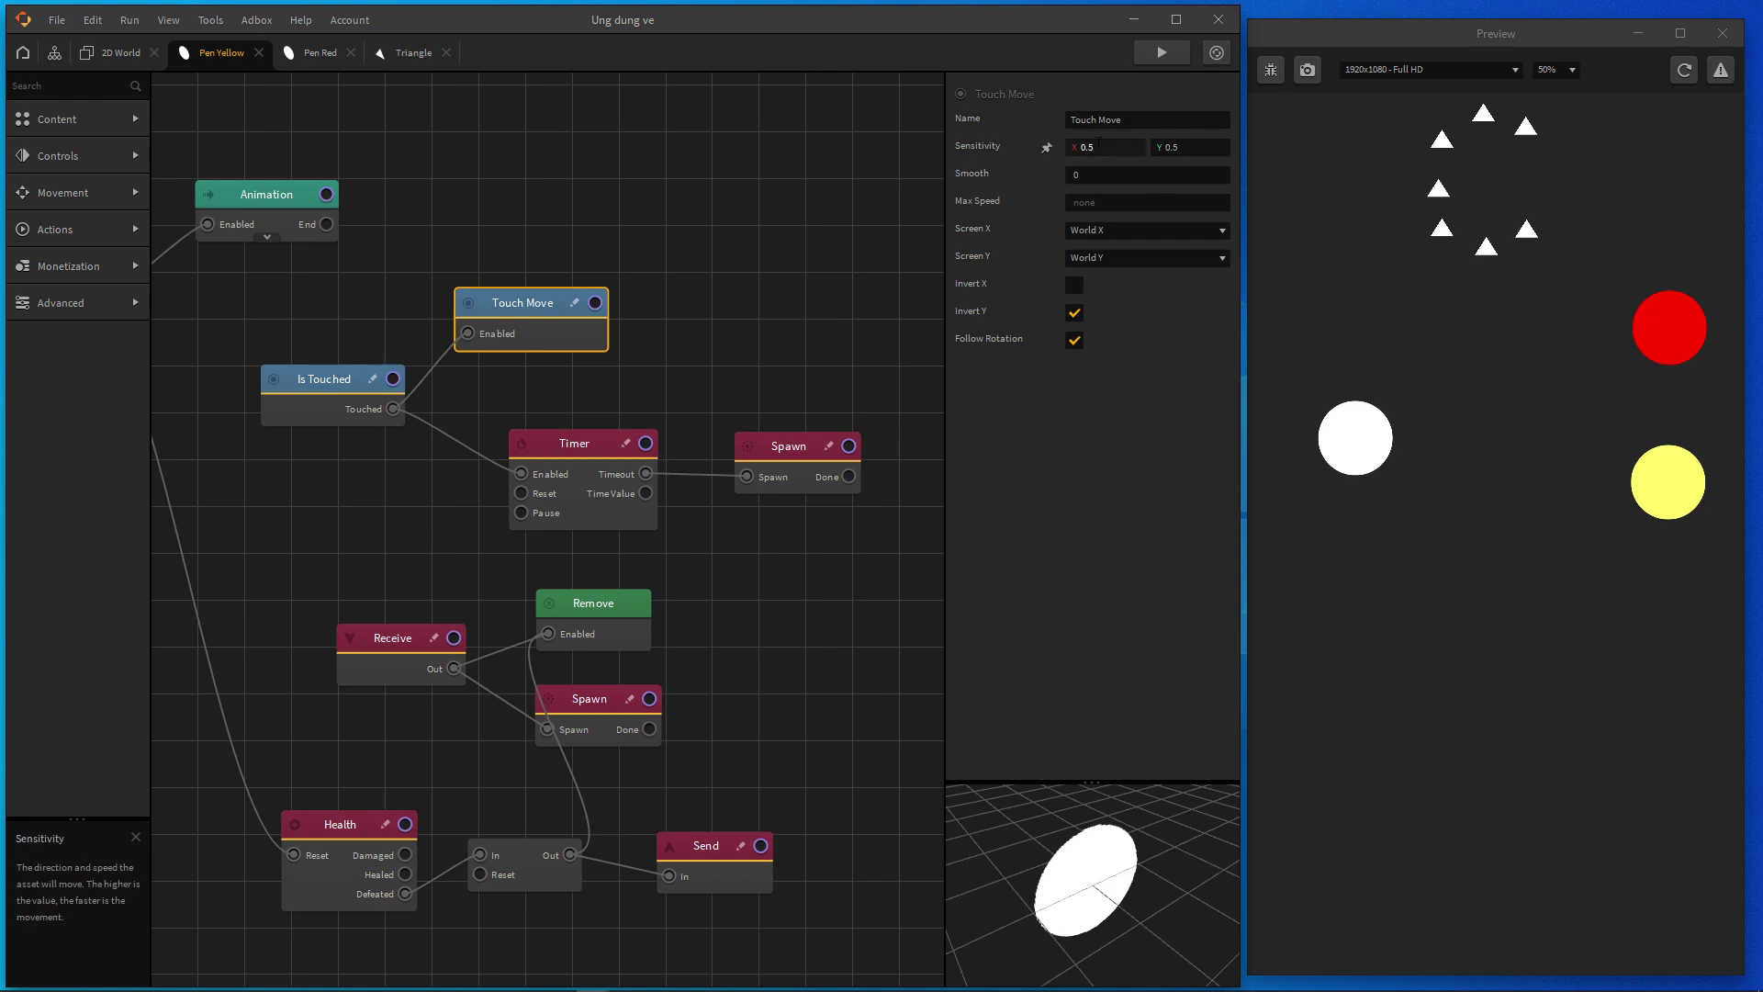
mouse_move(1076, 322)
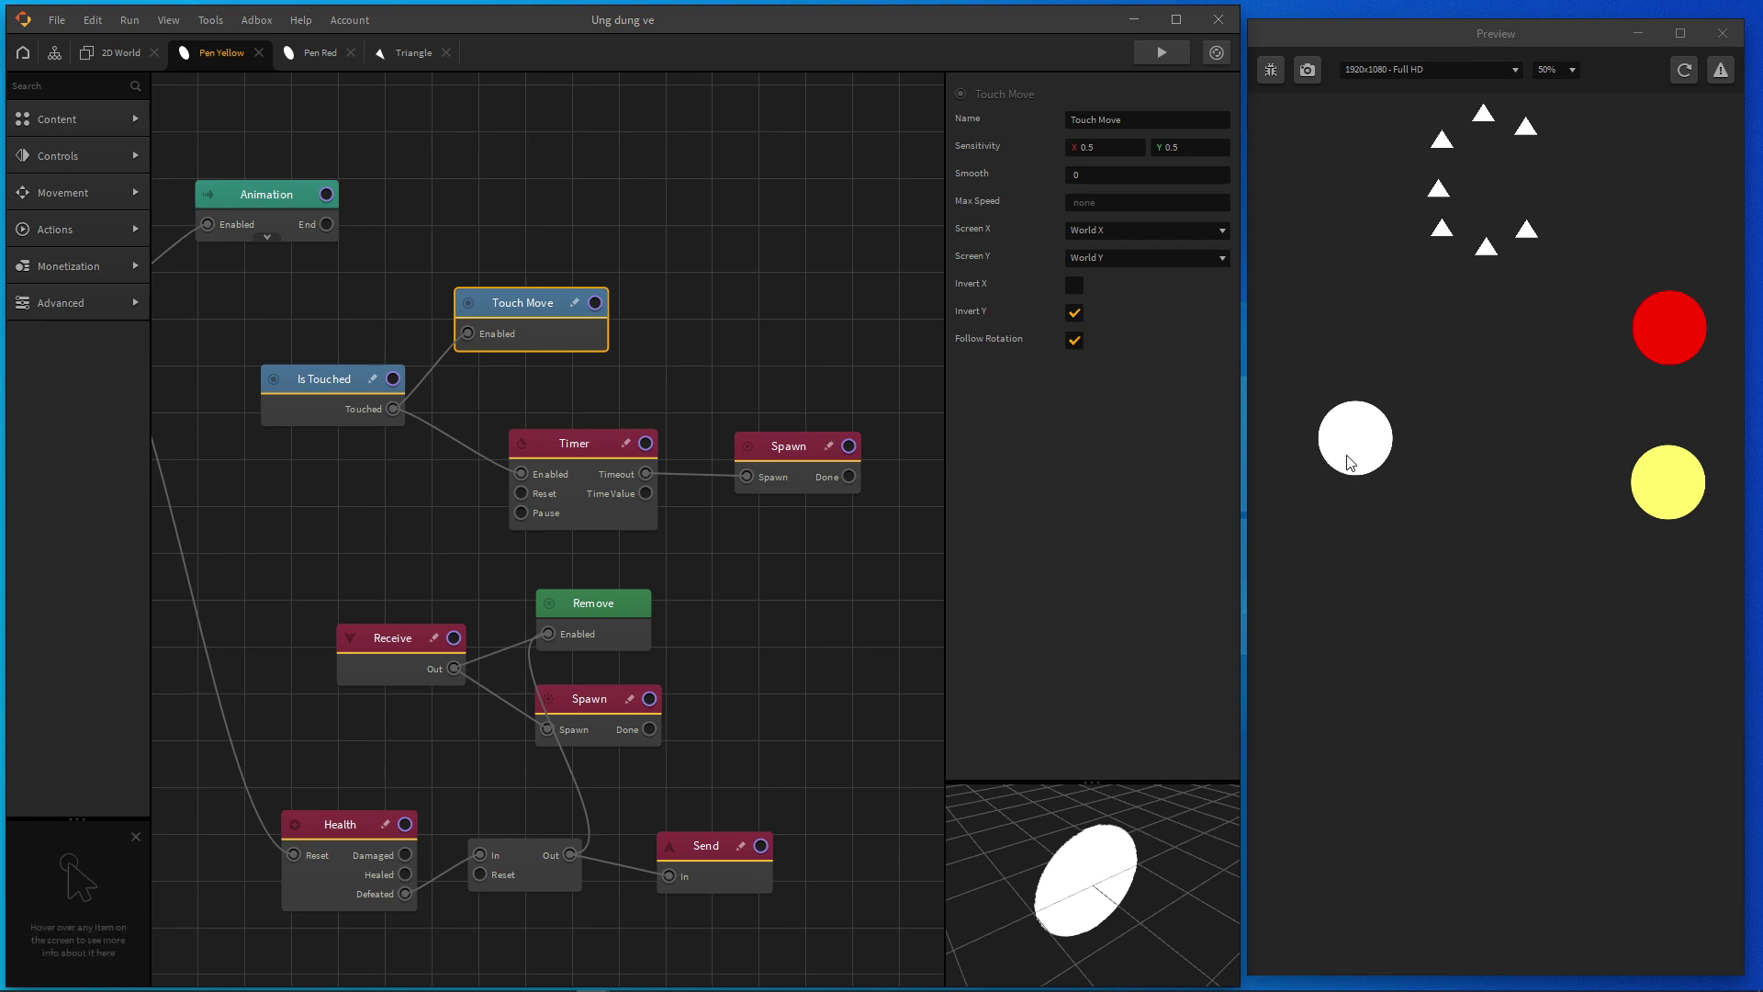
Step: Inspect Pen Yellow's Timer and the Spawn node connected to it, and the Ink Yellow object in the 2D World scene
scroll(660, 413, "down", 1)
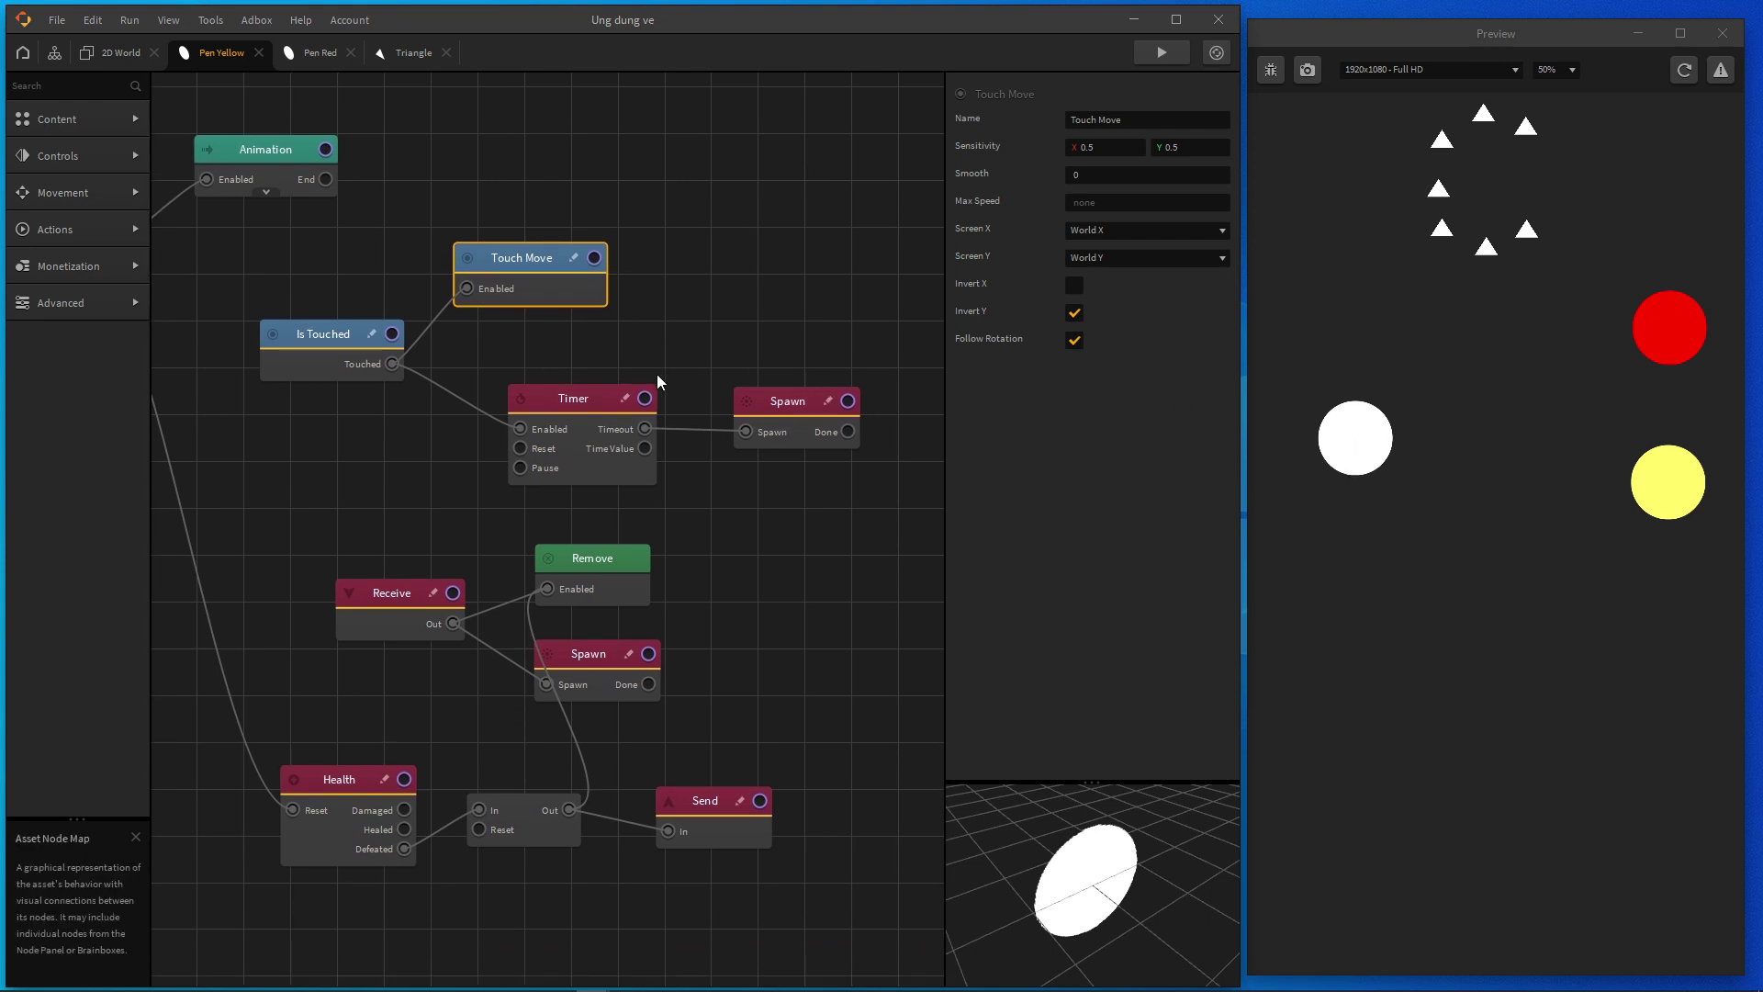
left_click(569, 404)
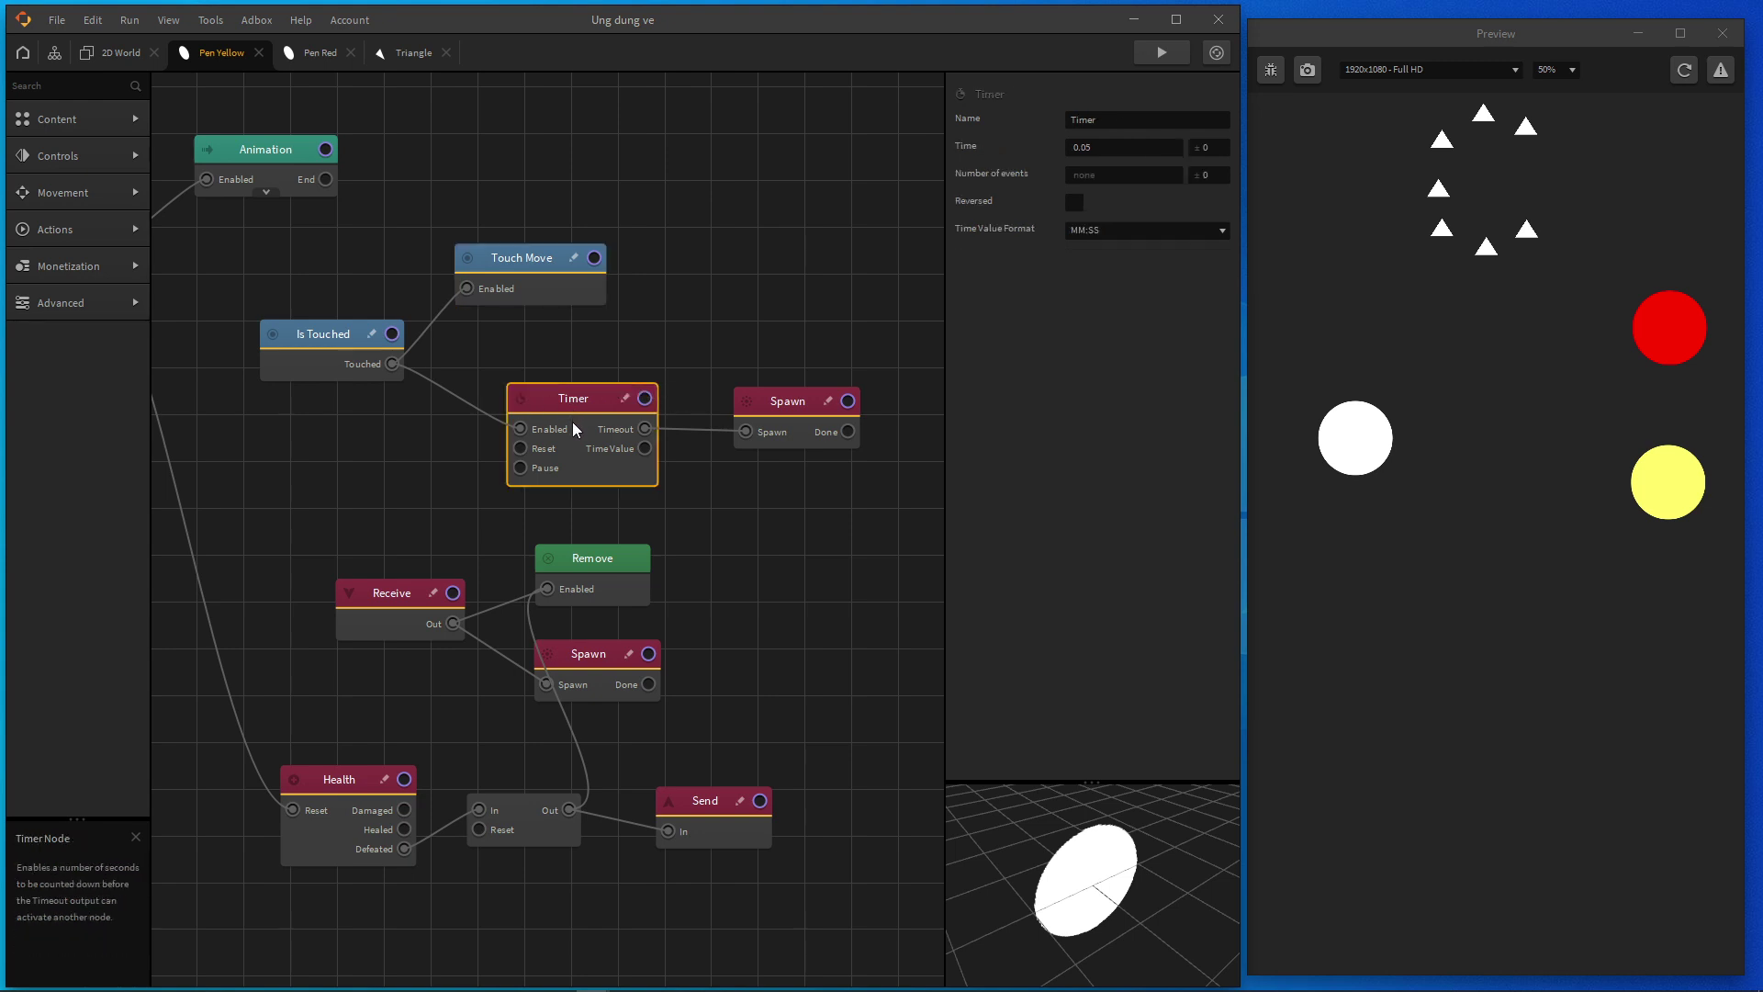
left_click(1105, 149)
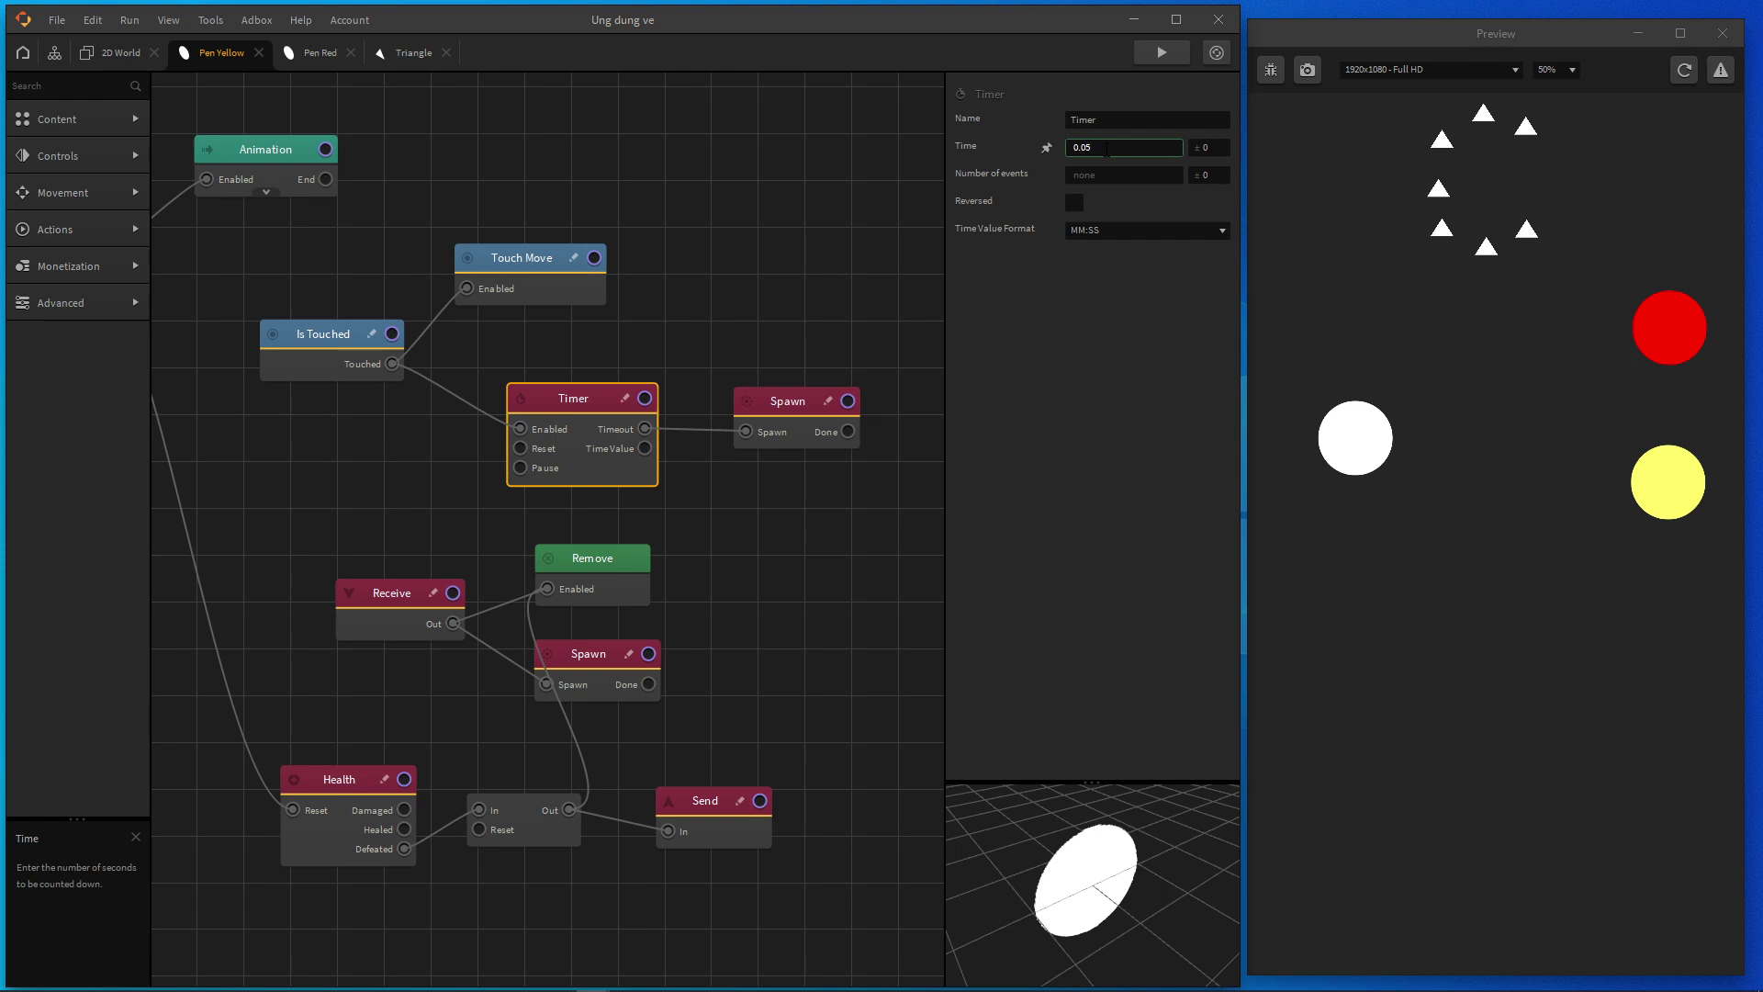
left_click(787, 402)
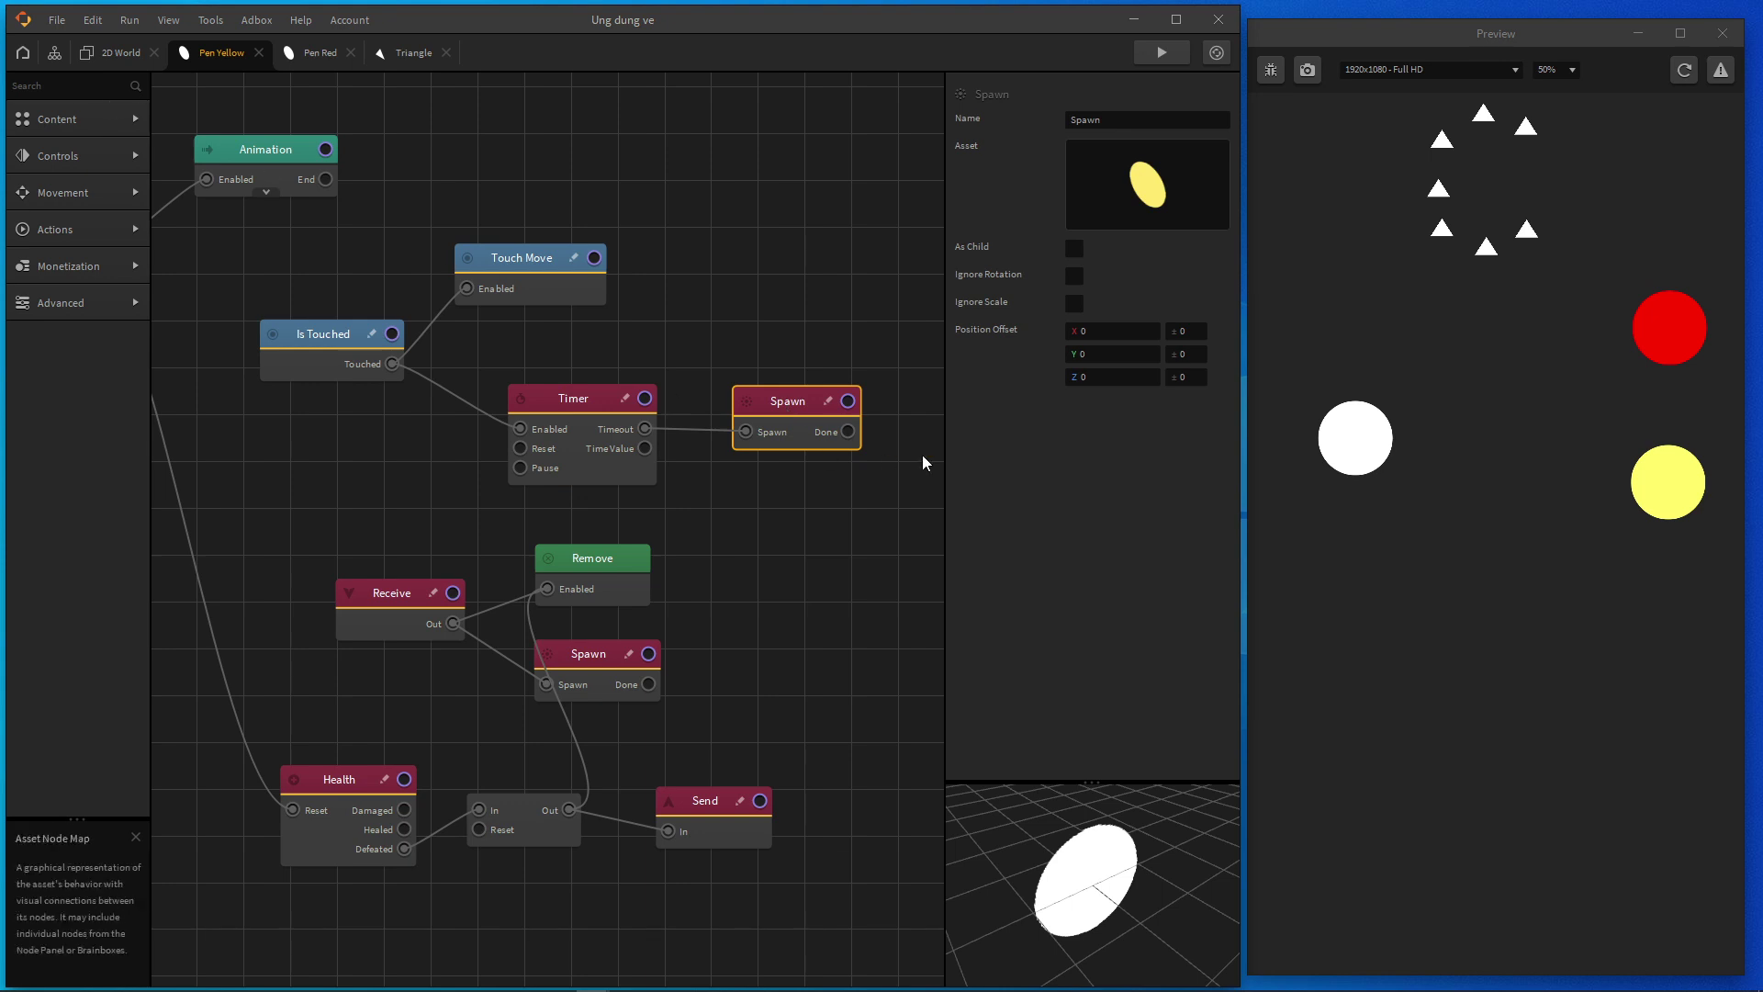
left_click(115, 53)
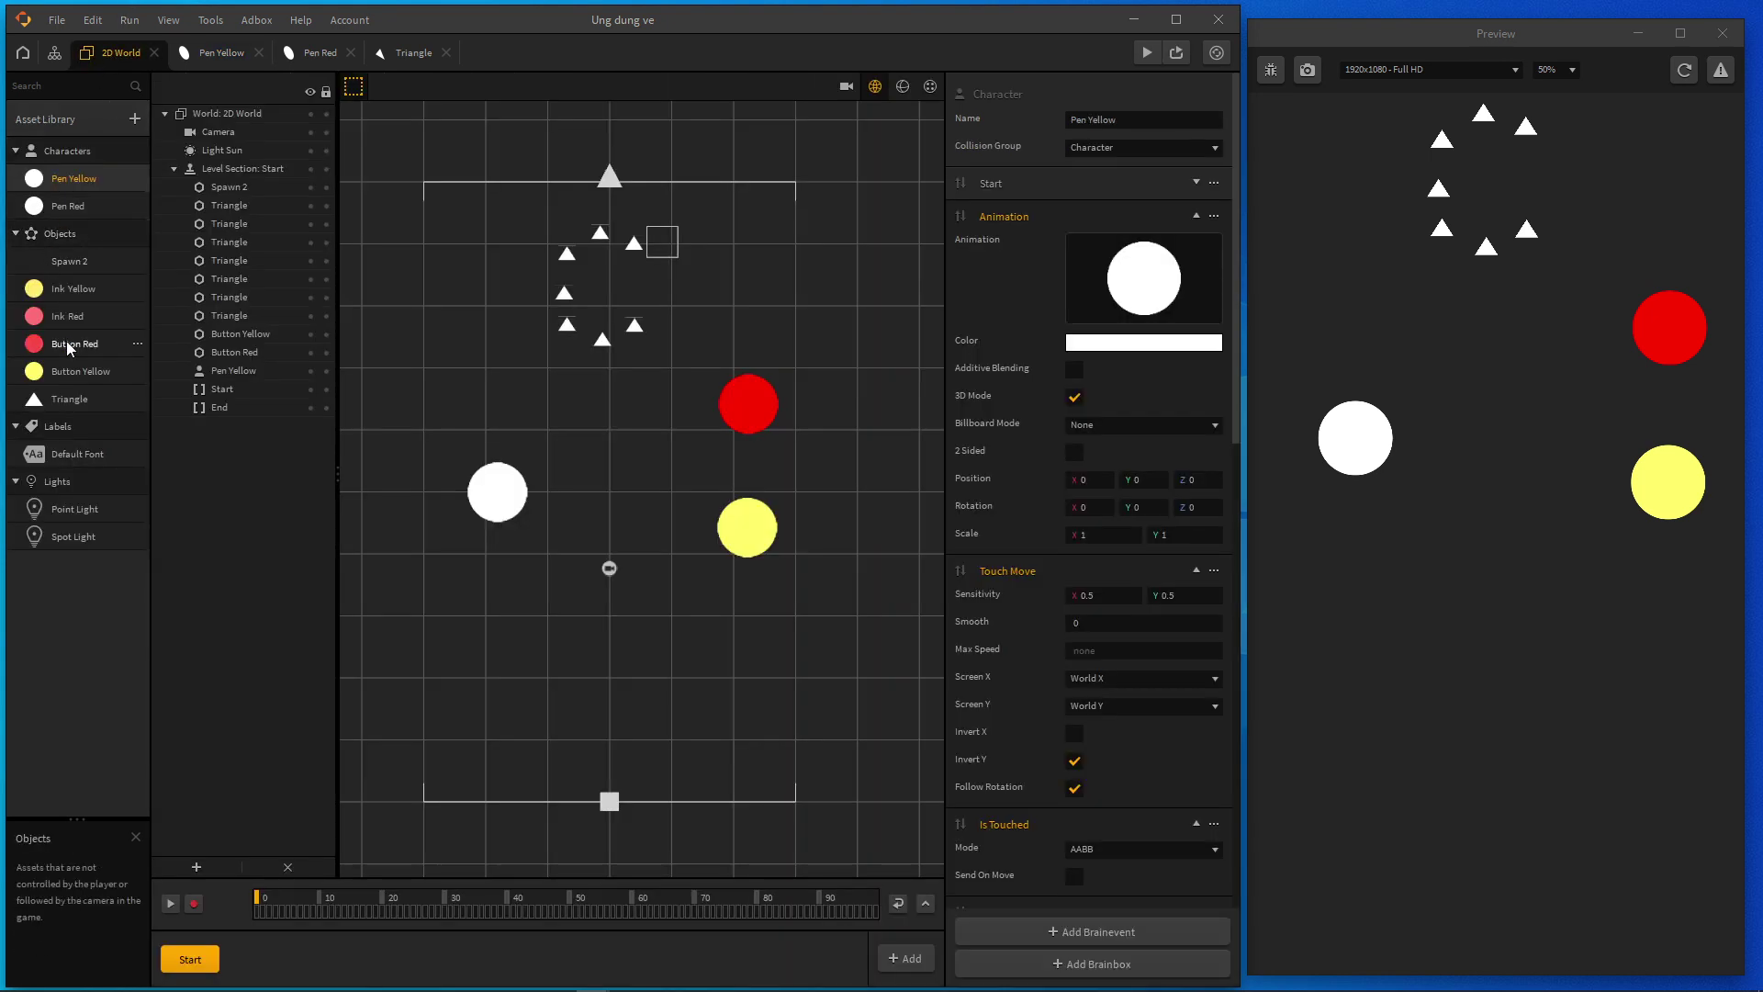
left_click(75, 292)
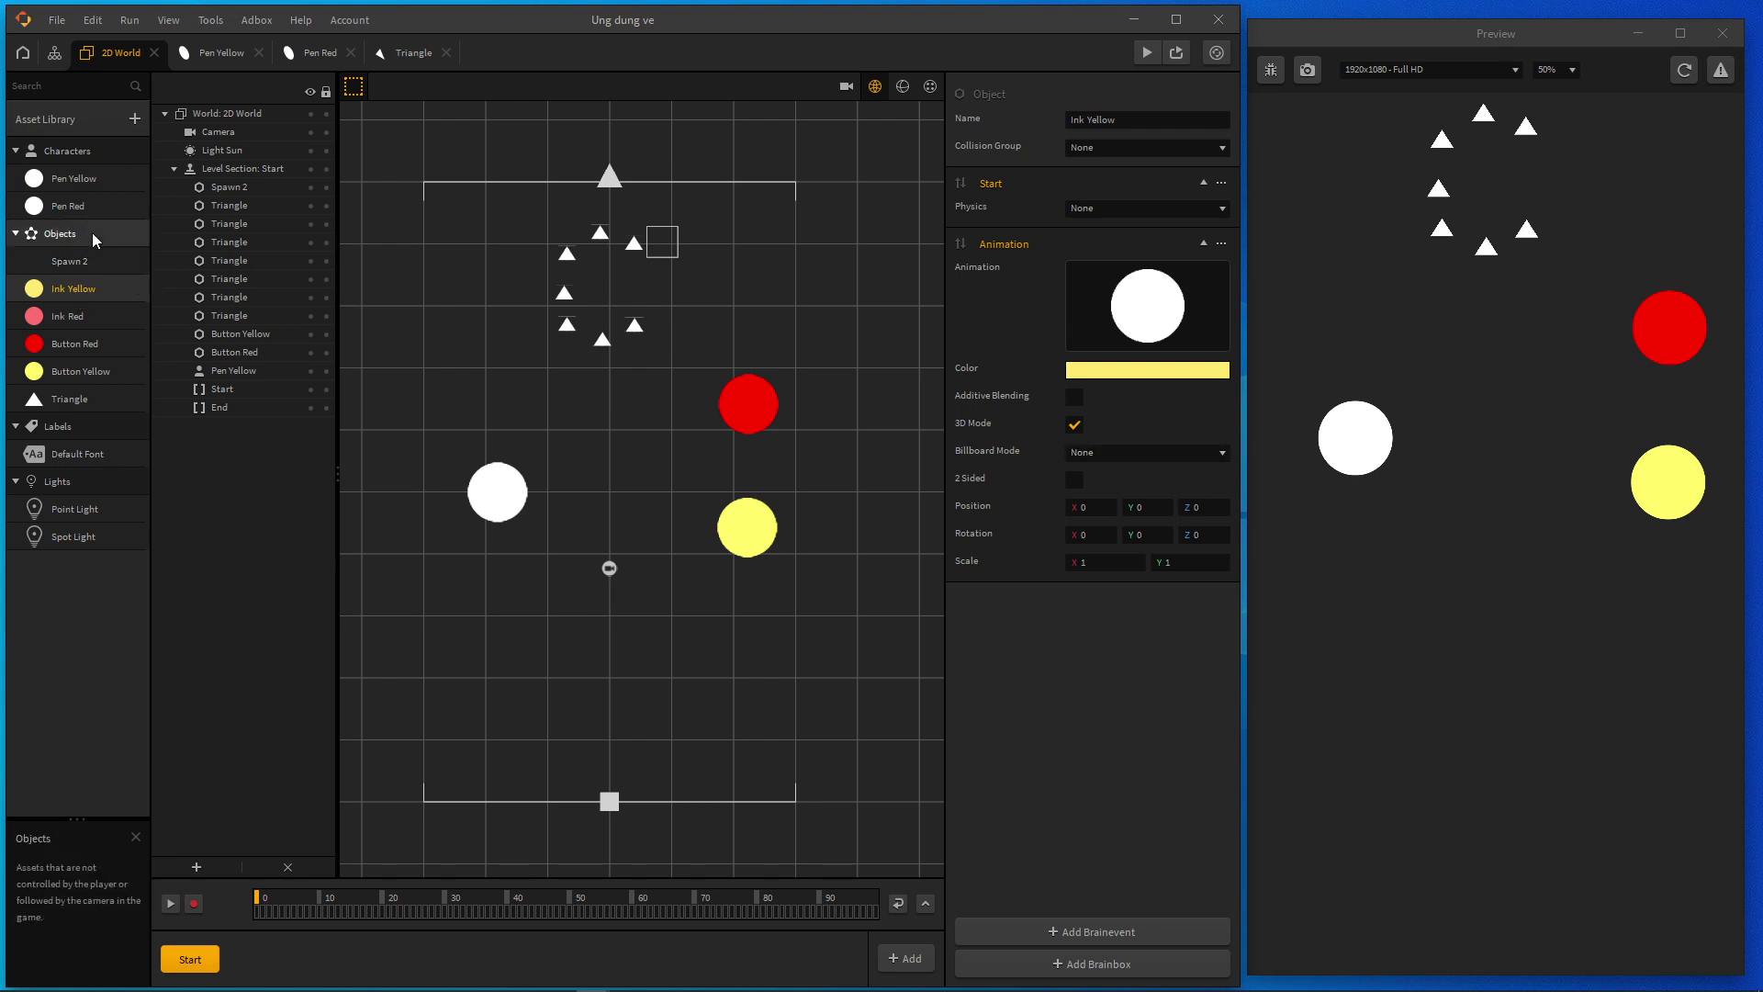
Step: Test the yellow pen with short strokes in the preview, reopening Pen Yellow's node map in between
left_click(1357, 442)
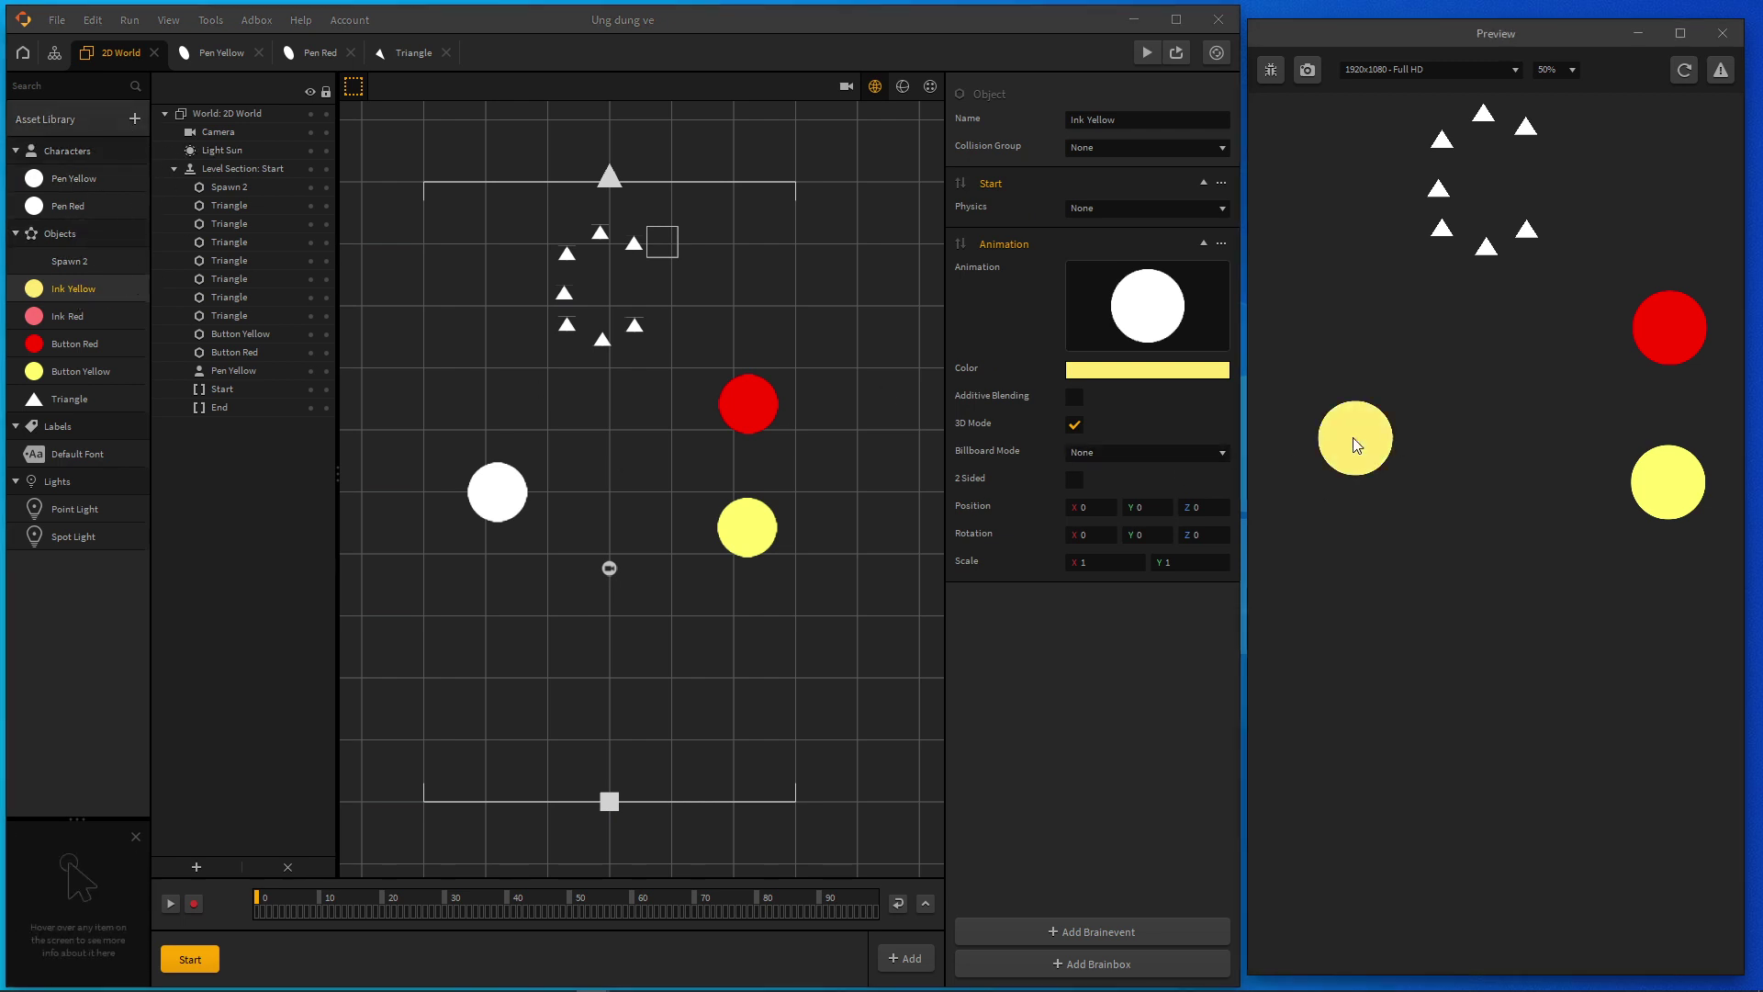
left_click_drag(1343, 501, 1341, 520)
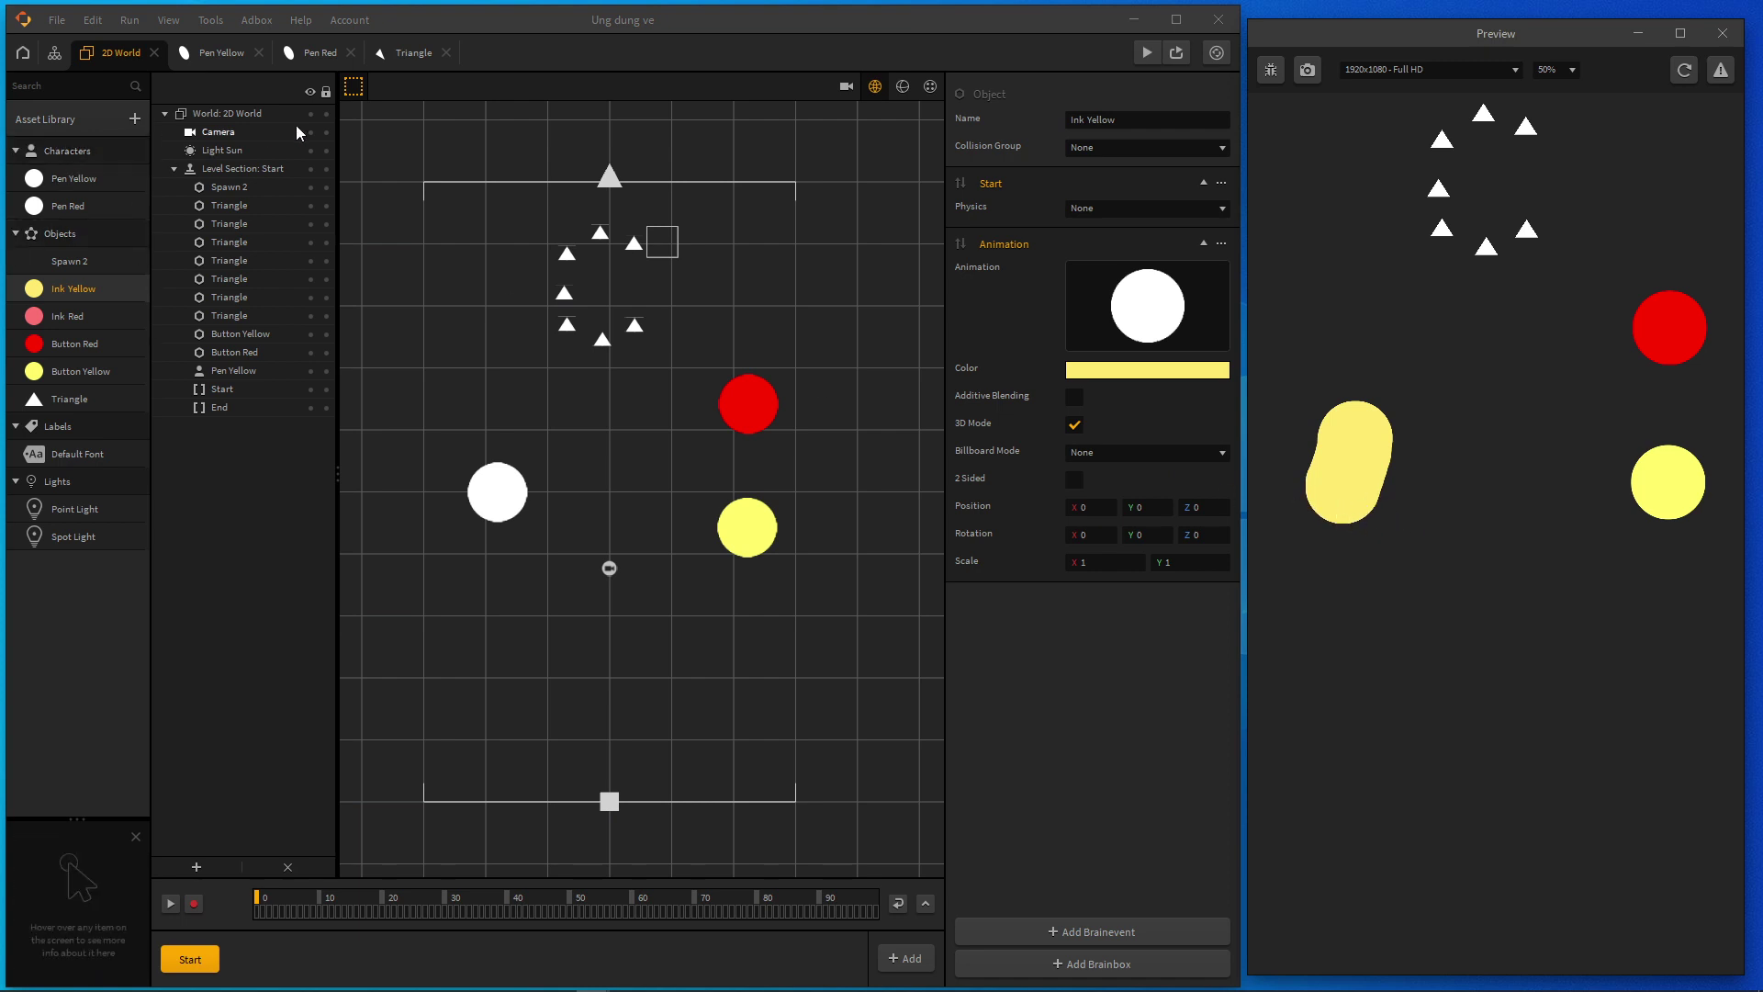
double_click(80, 180)
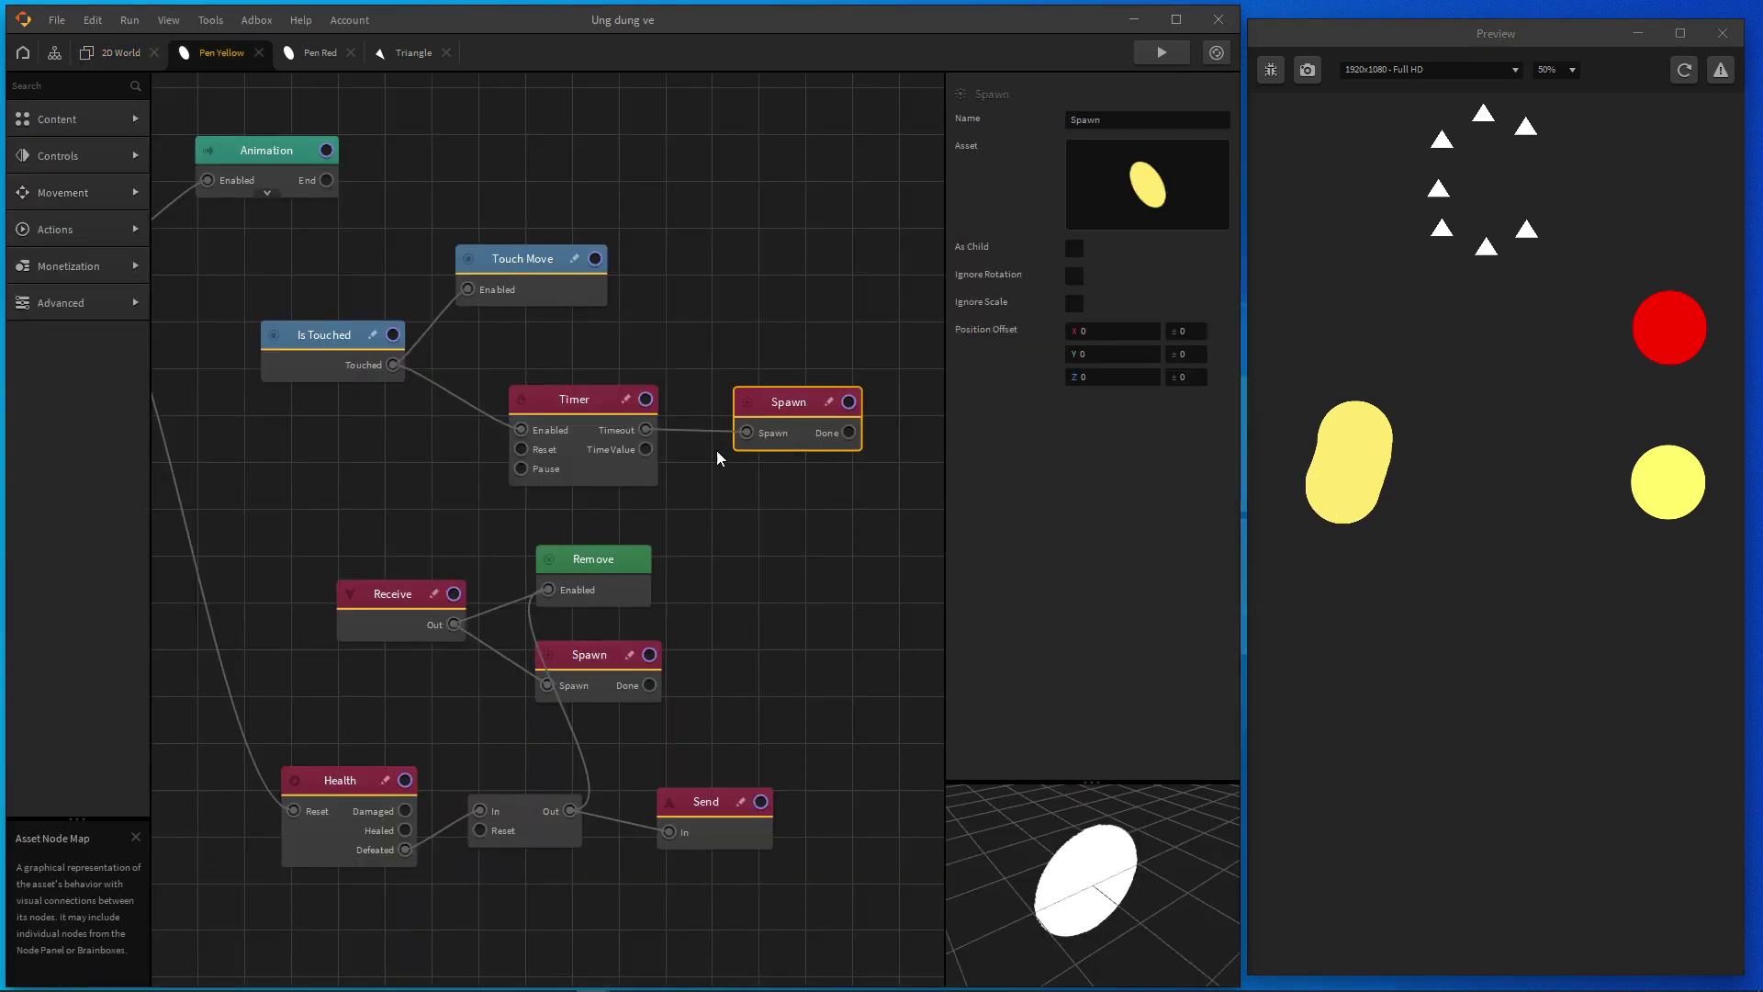
mouse_move(1336, 512)
left_mouse_down()
mouse_move(1330, 610)
mouse_move(1404, 620)
left_mouse_up()
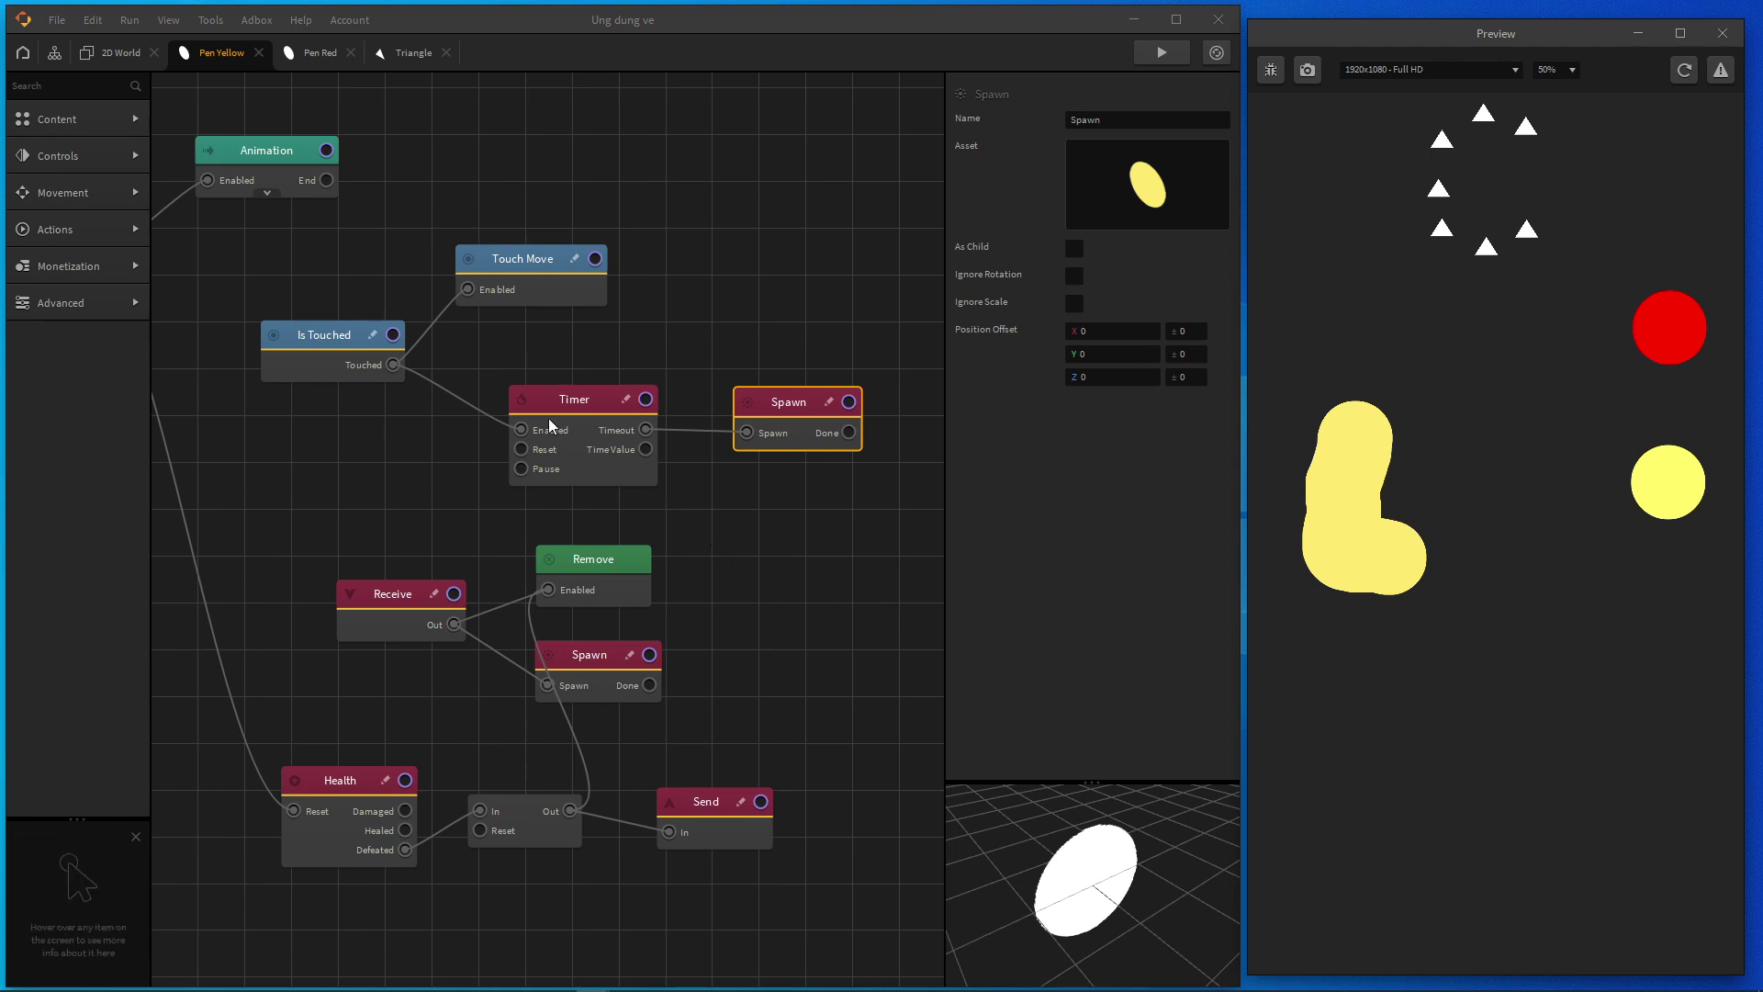
Step: Shift the Timer node and its connected Spawn node slightly, and open the Timer's Time value for editing
left_click(579, 422)
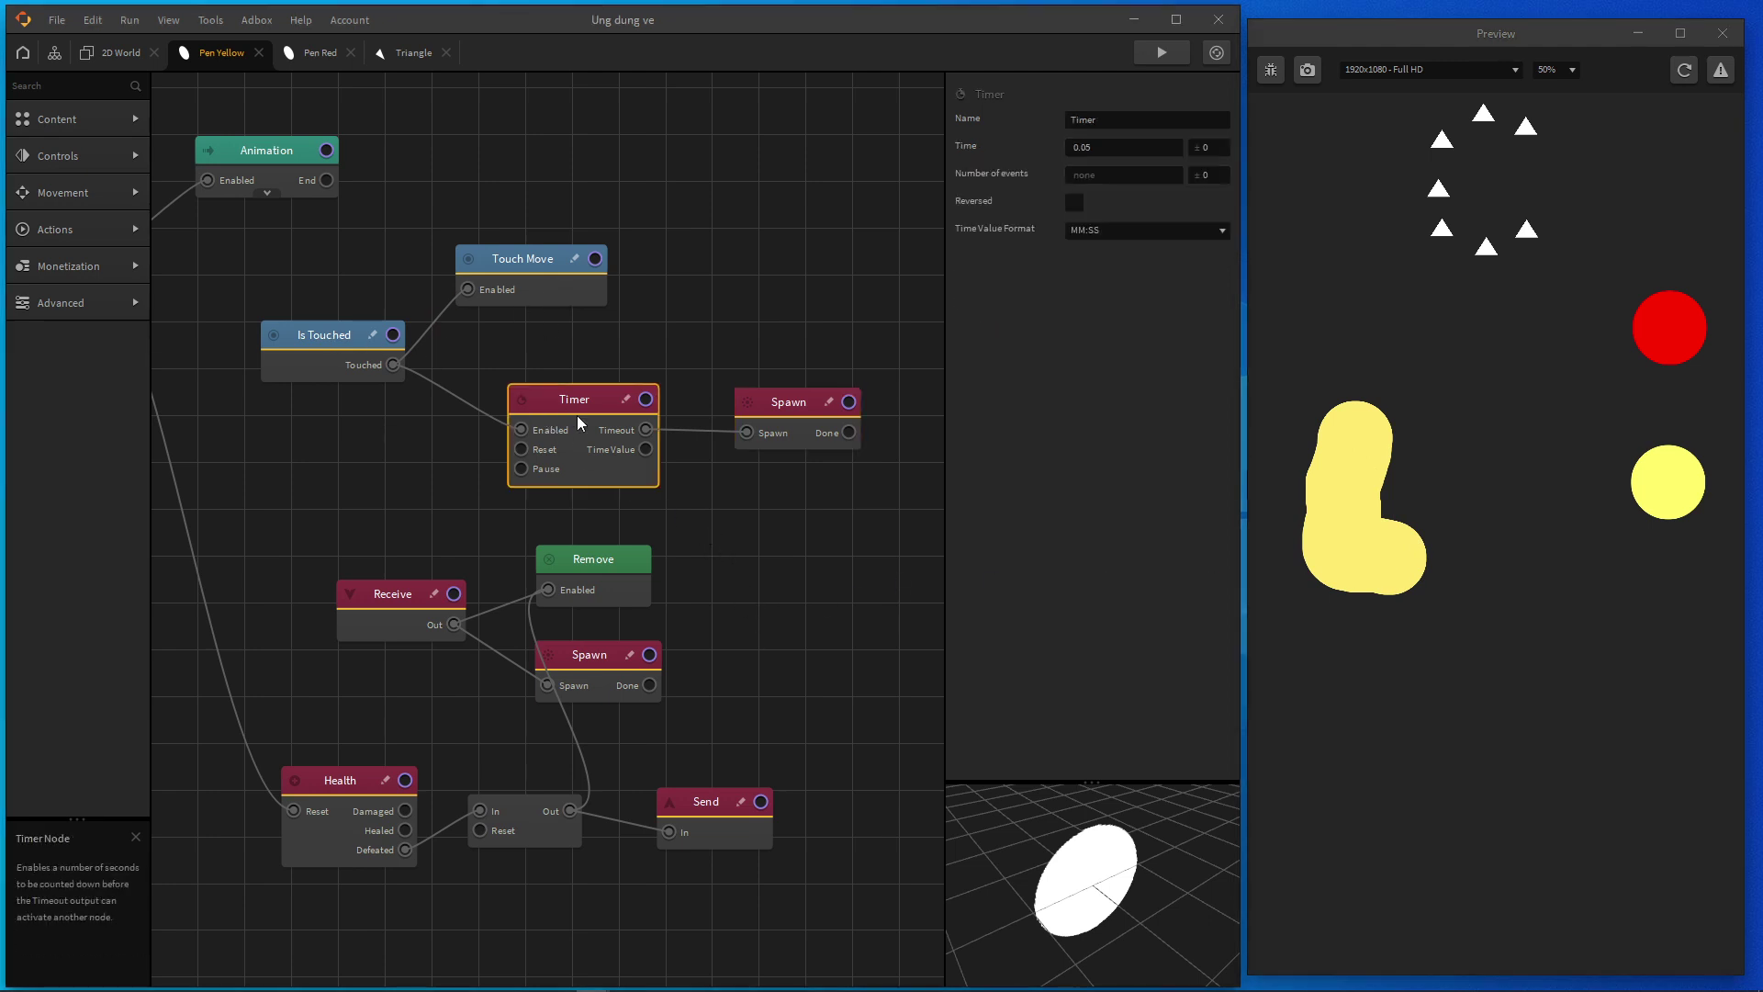
left_click_drag(582, 410, 570, 415)
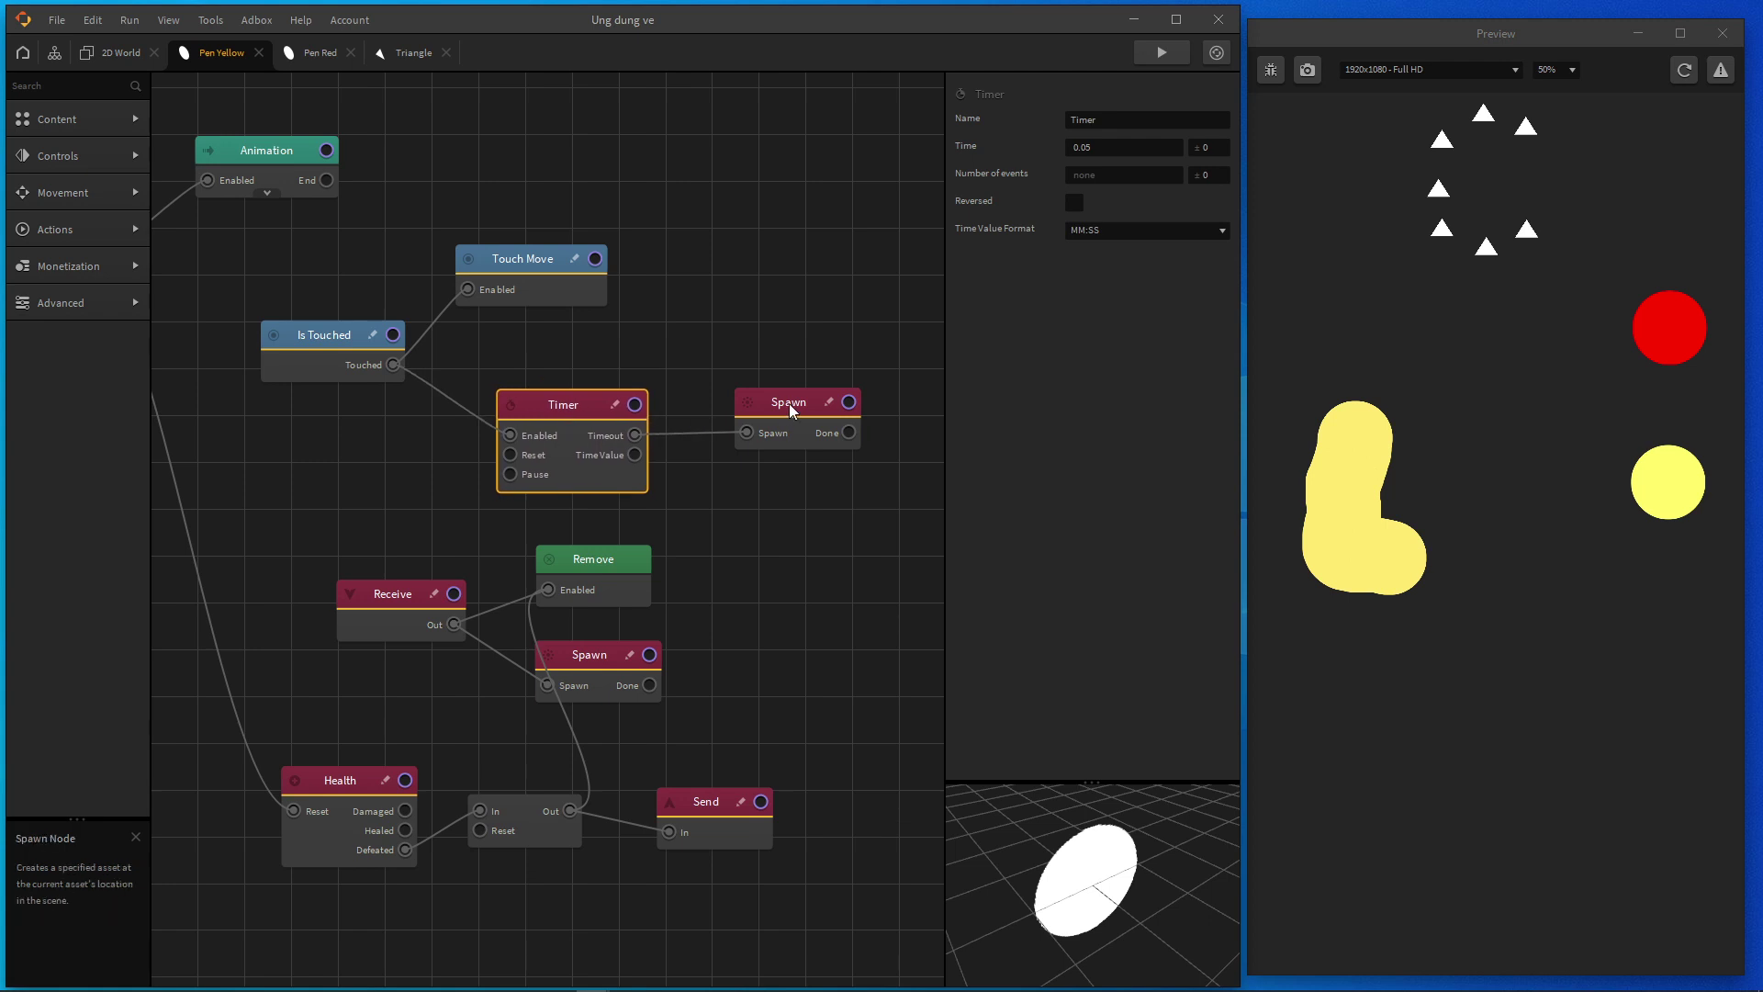
left_click_drag(790, 404, 775, 408)
left_click(579, 408)
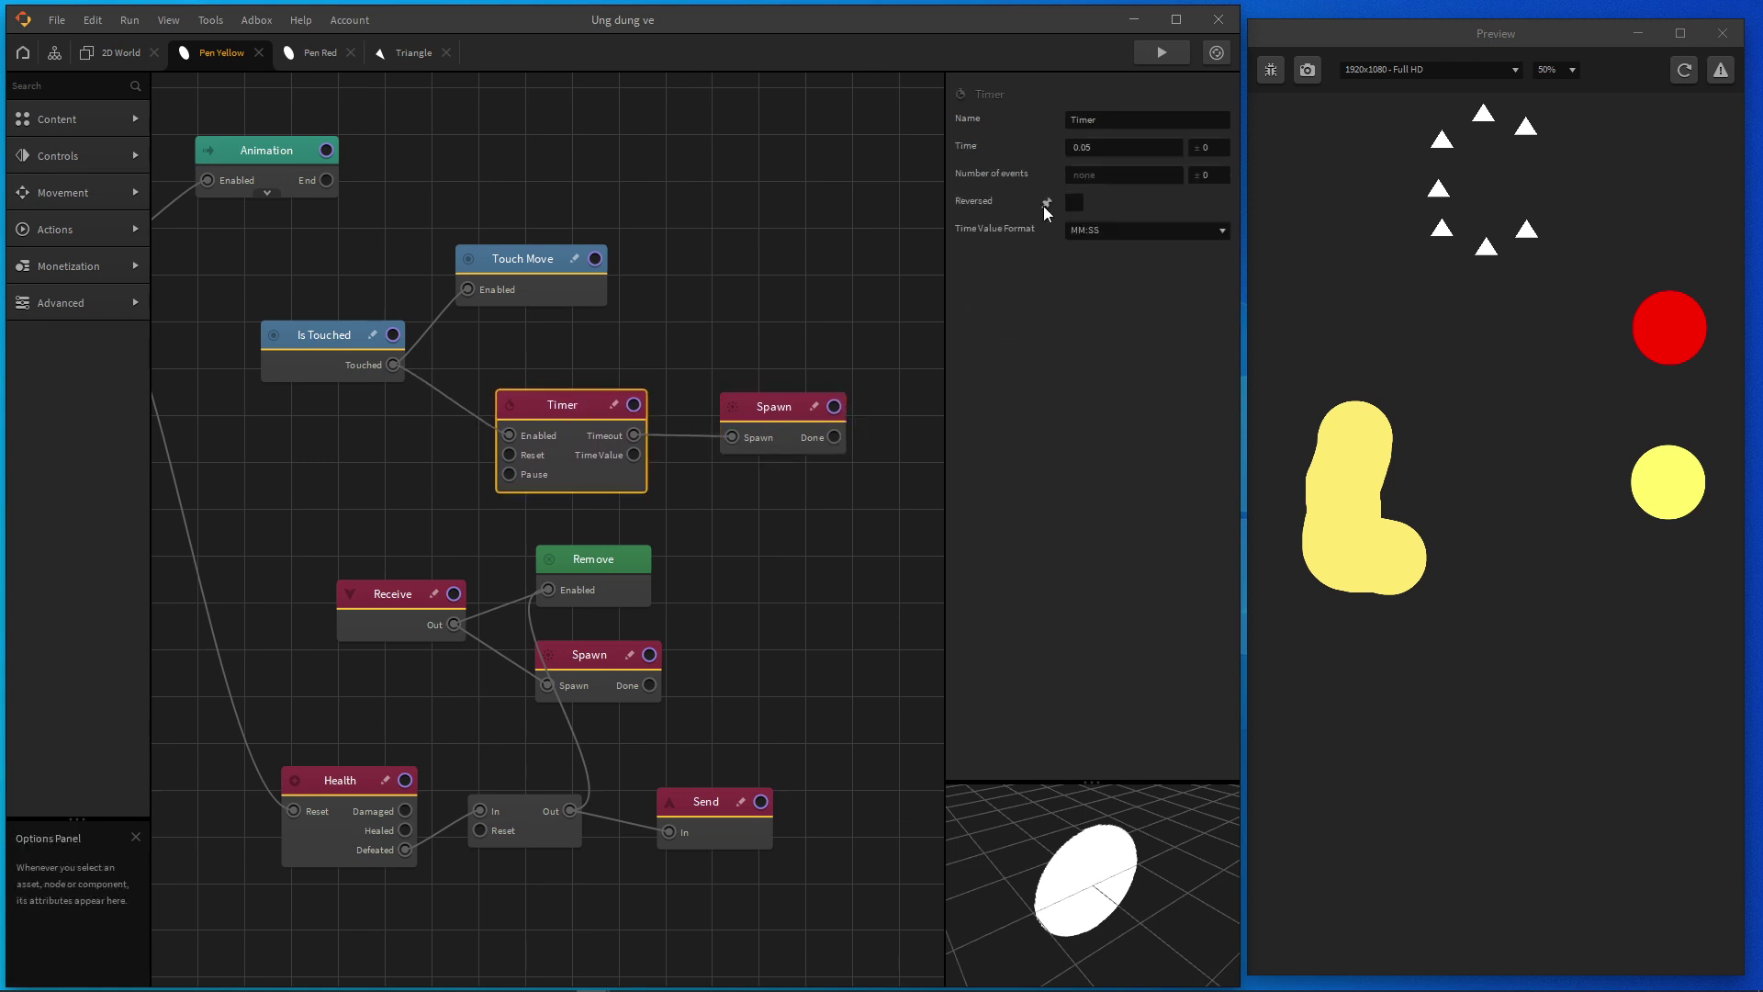
left_click(1102, 145)
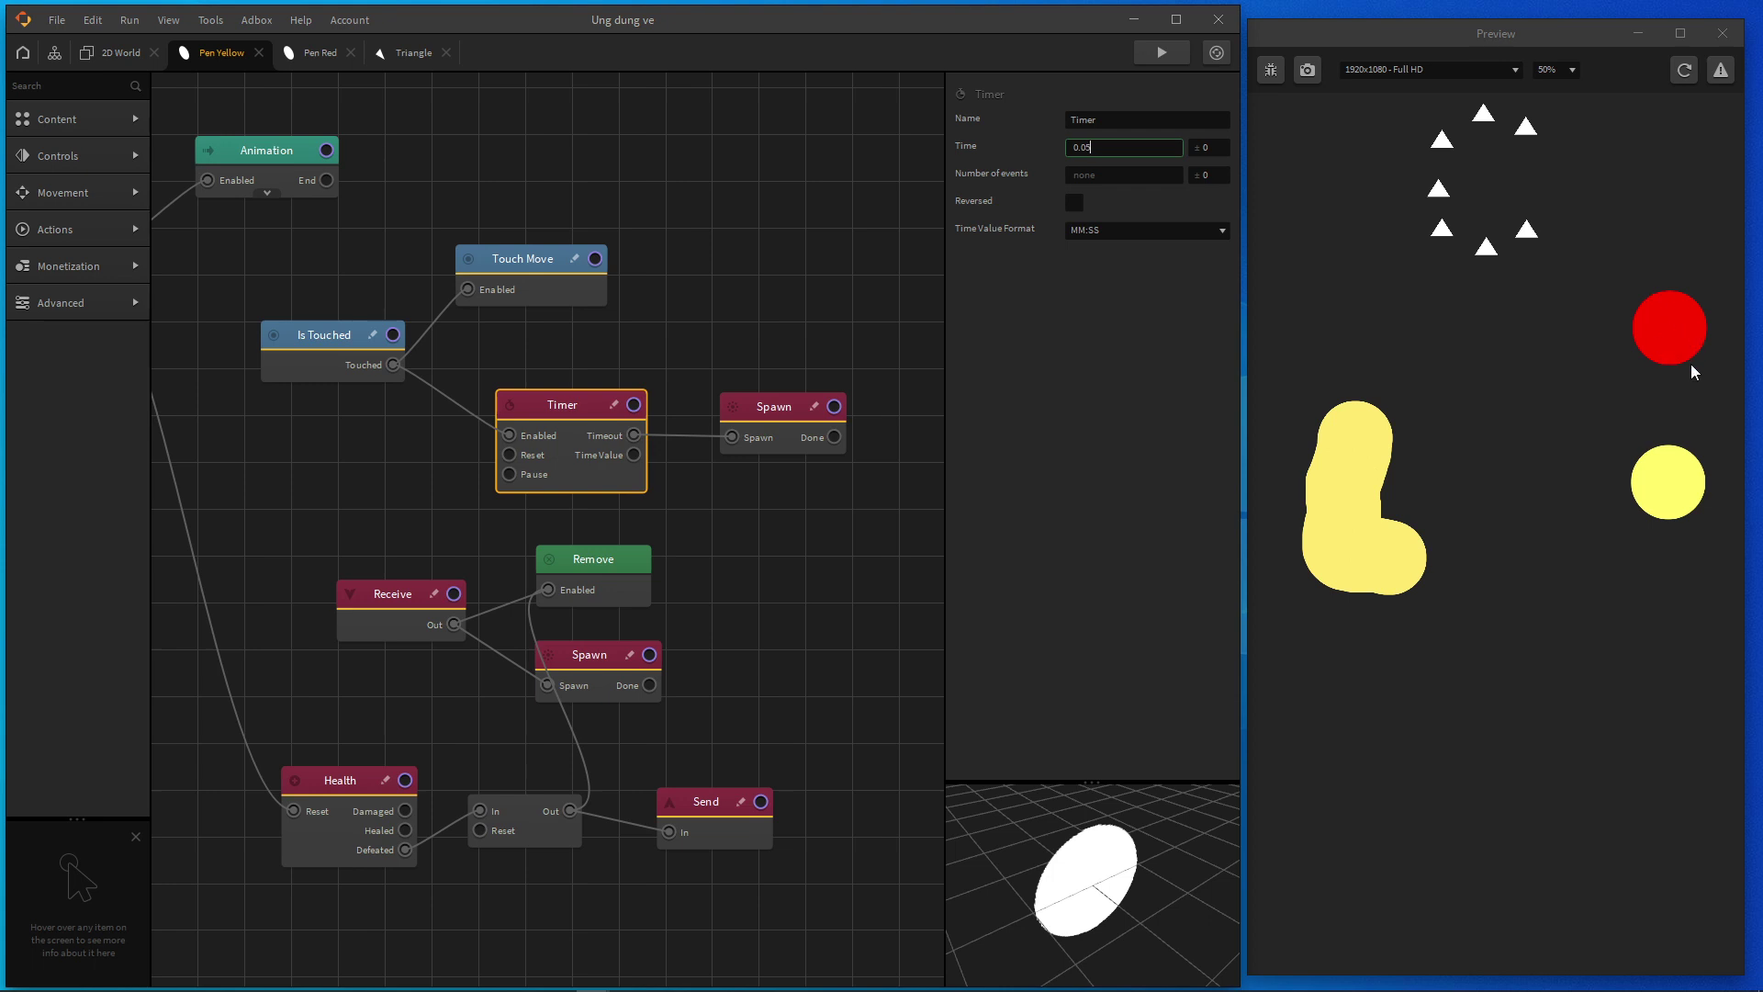
Step: Switch the preview pen to red and return to the 2D World scene
left_click(1672, 330)
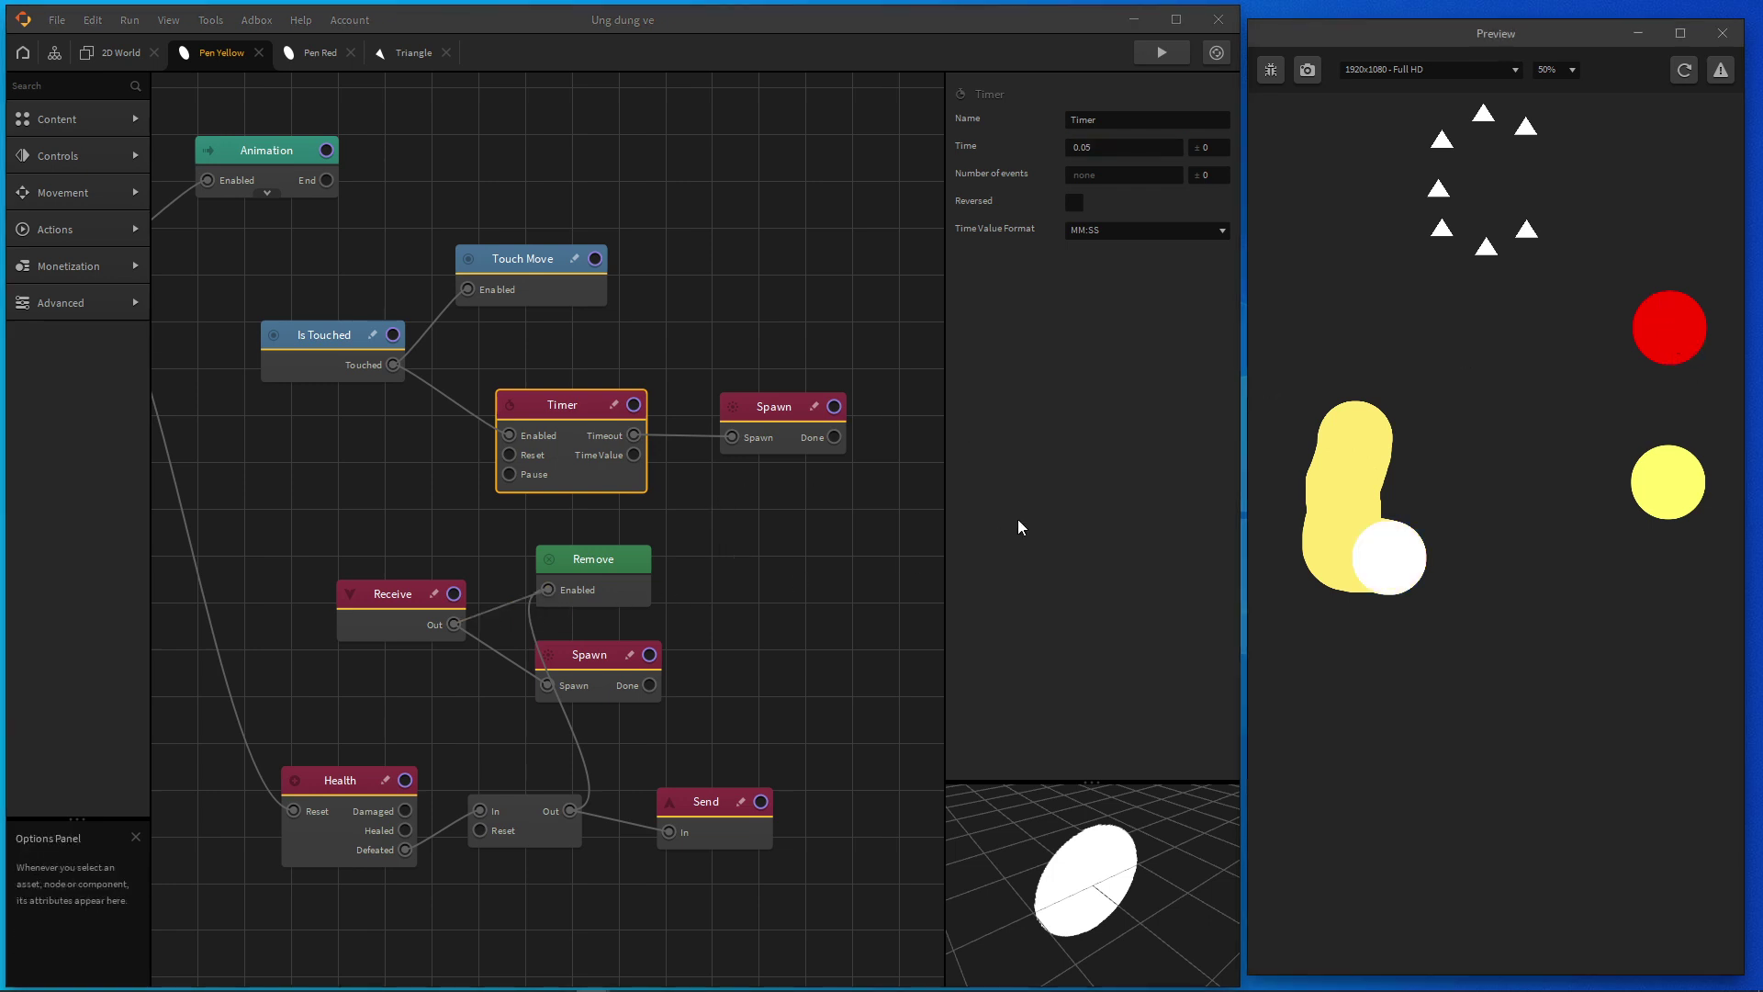
left_click(110, 53)
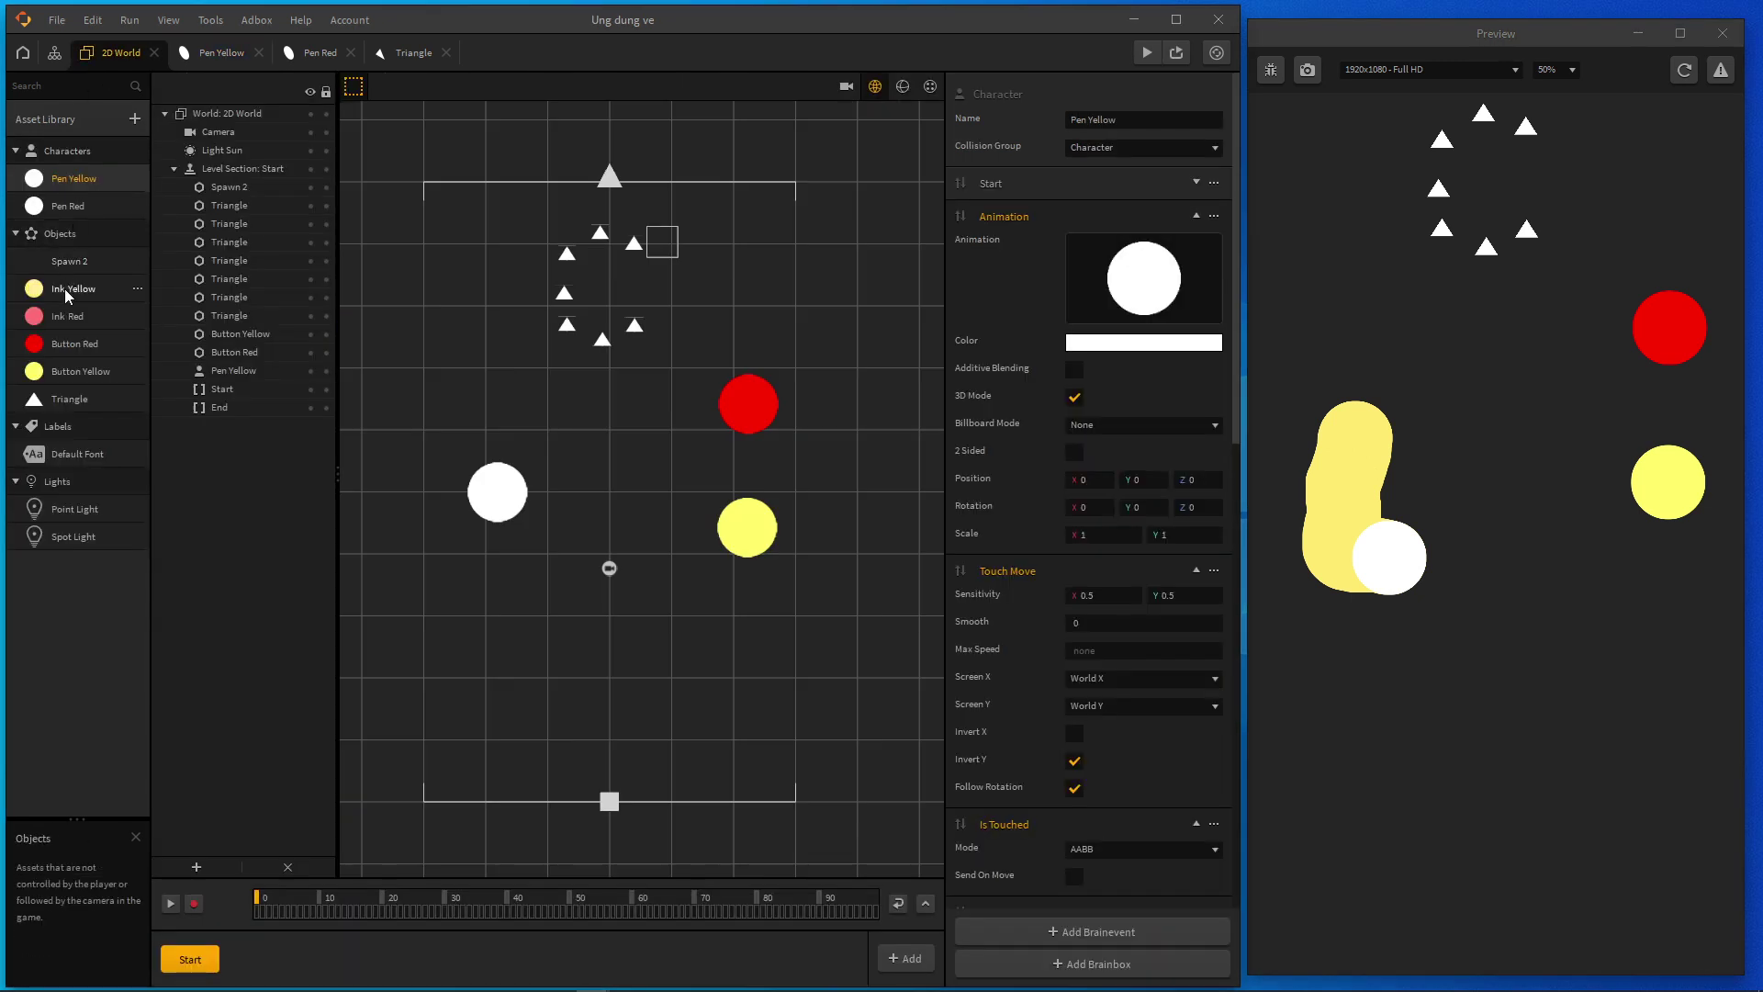
Step: Open Button Red's node map and examine its Is Touched node and the connected Send node's Event Name
left_click(71, 347)
double_click(70, 345)
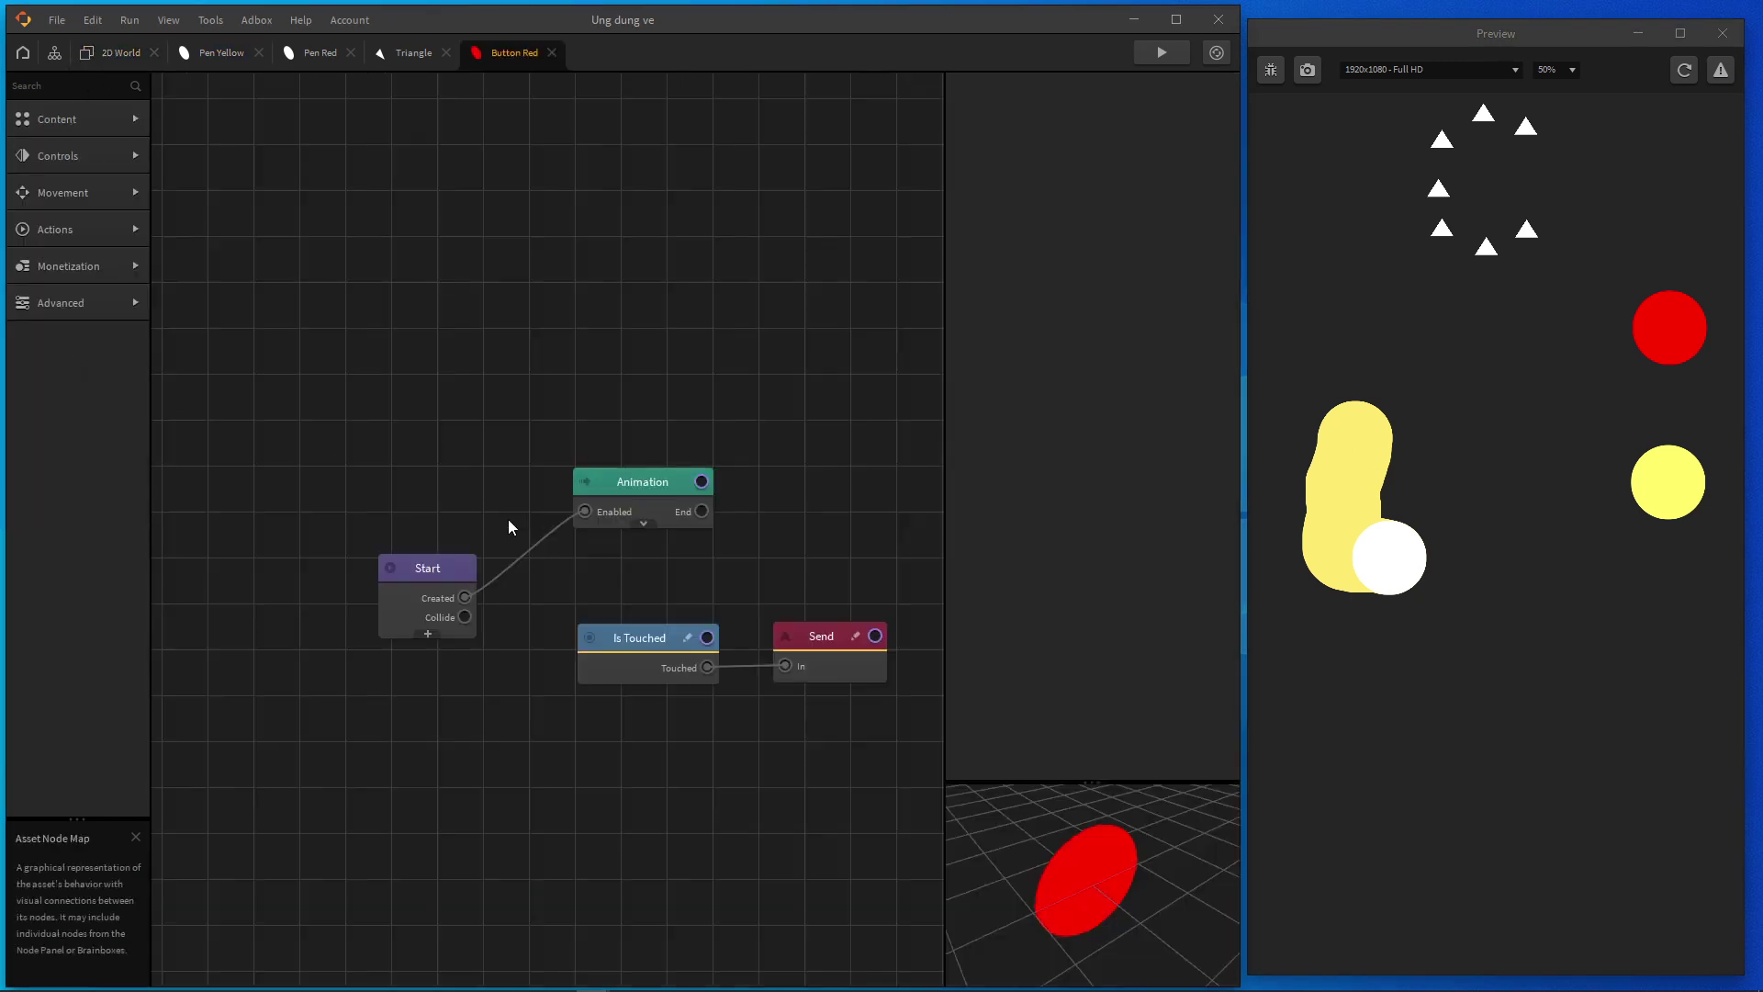
left_click_drag(613, 536, 507, 465)
left_click(524, 562)
left_click(683, 561)
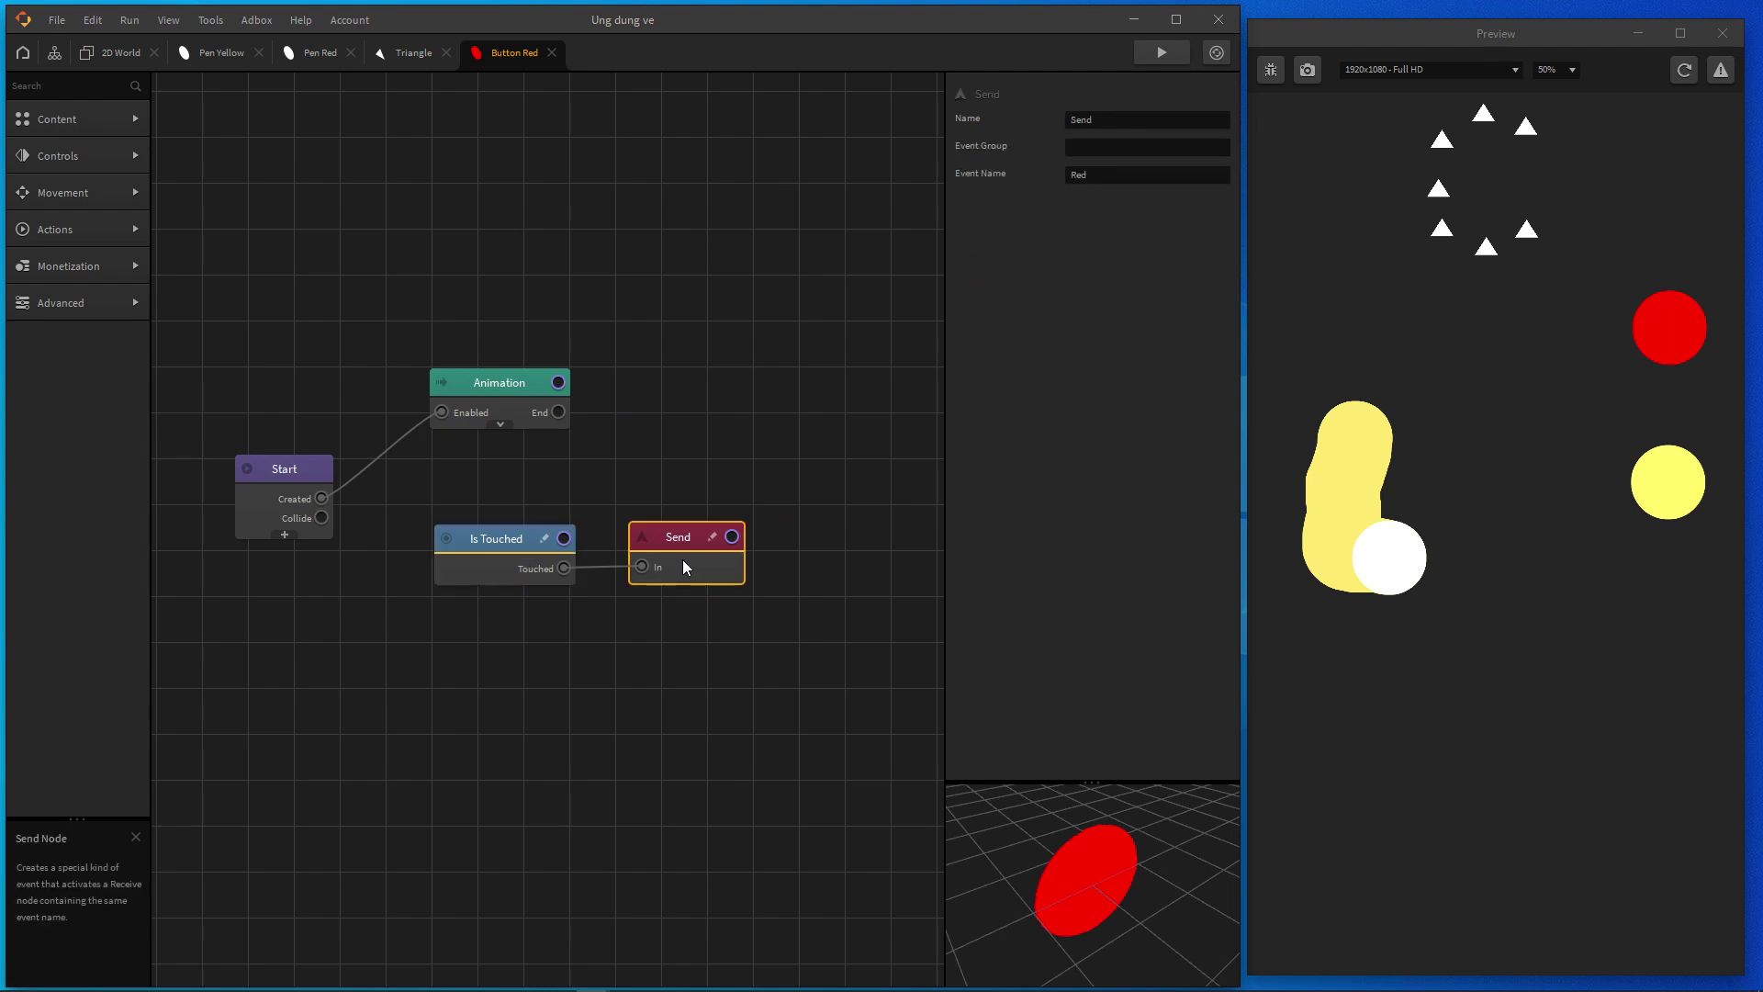
left_click(1056, 174)
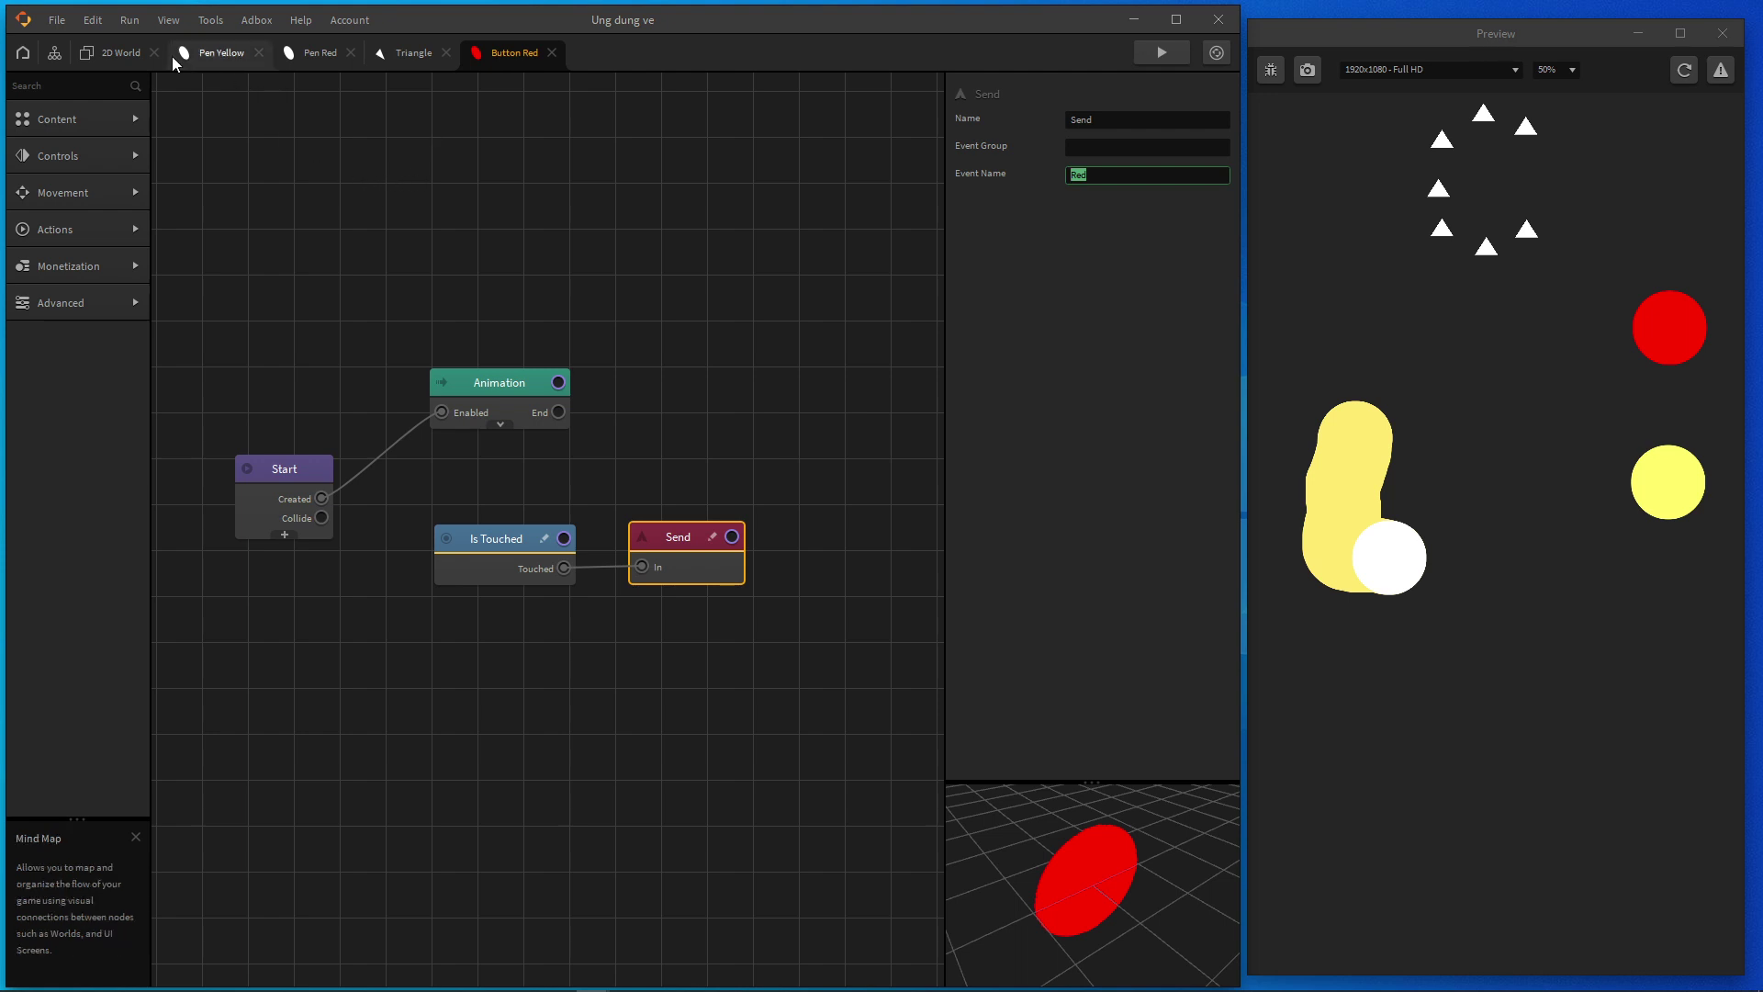
Step: Examine Pen Yellow's Receive node with its connected Remove and Spawn nodes, nudging the Remove node slightly upward
left_click(112, 52)
left_click(103, 179)
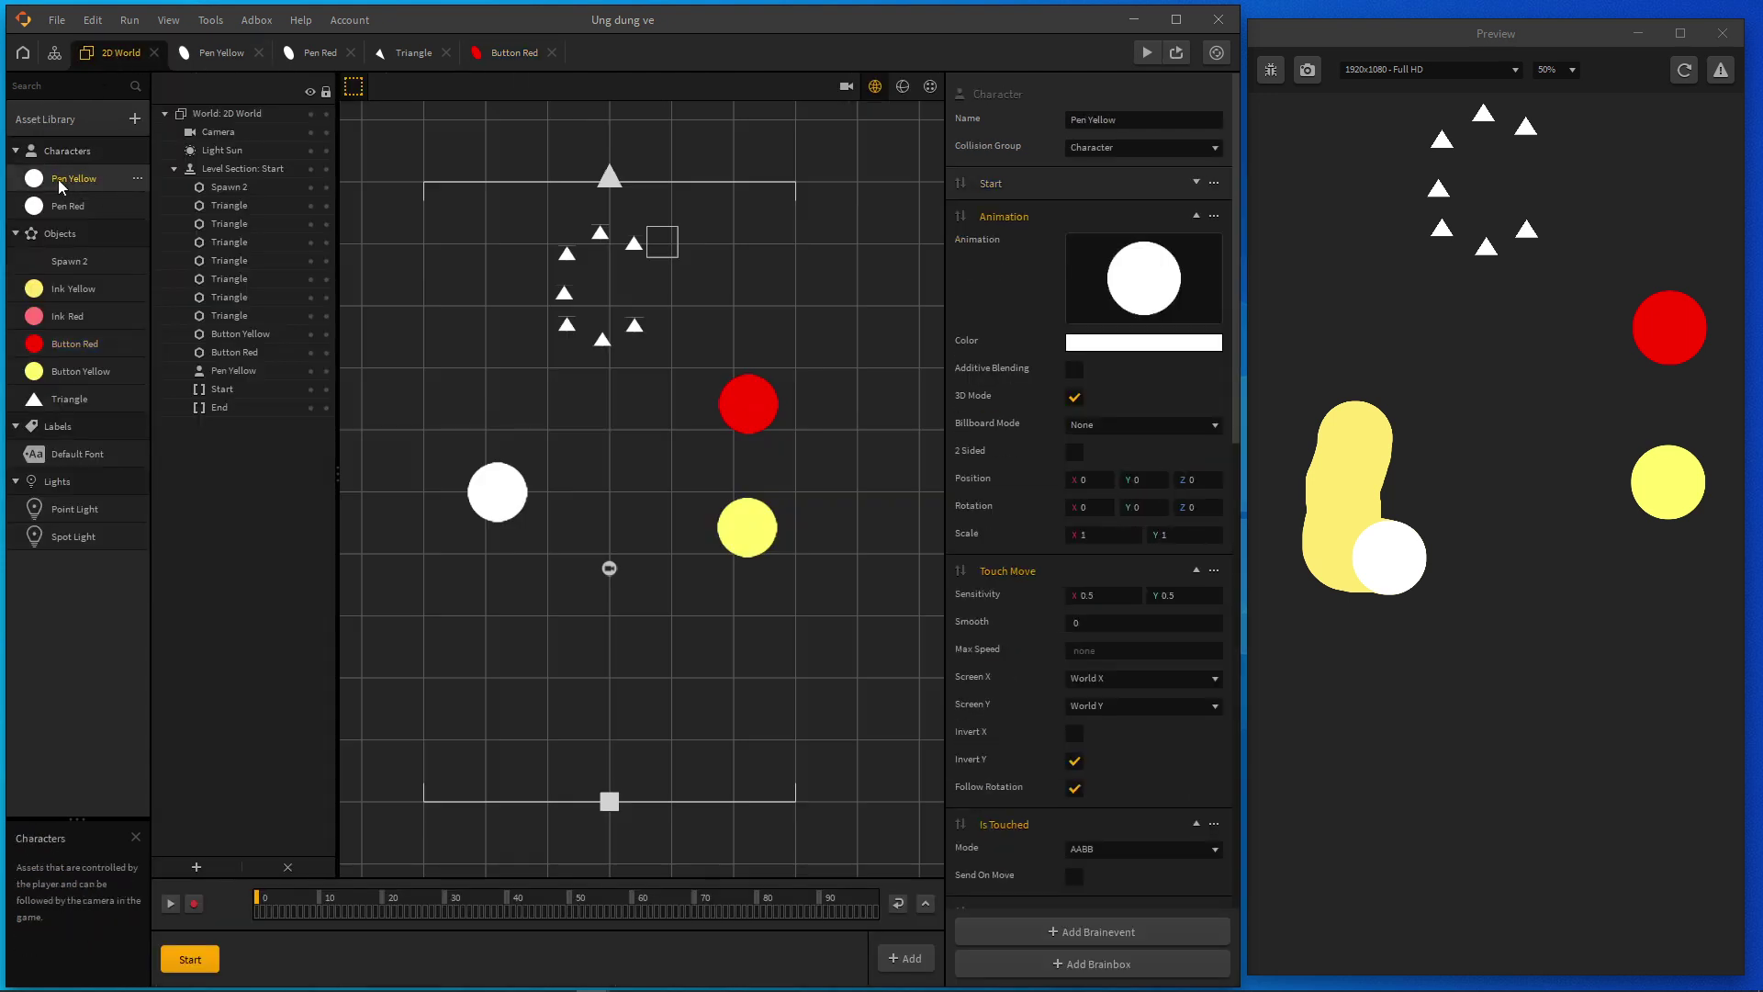
double_click(82, 180)
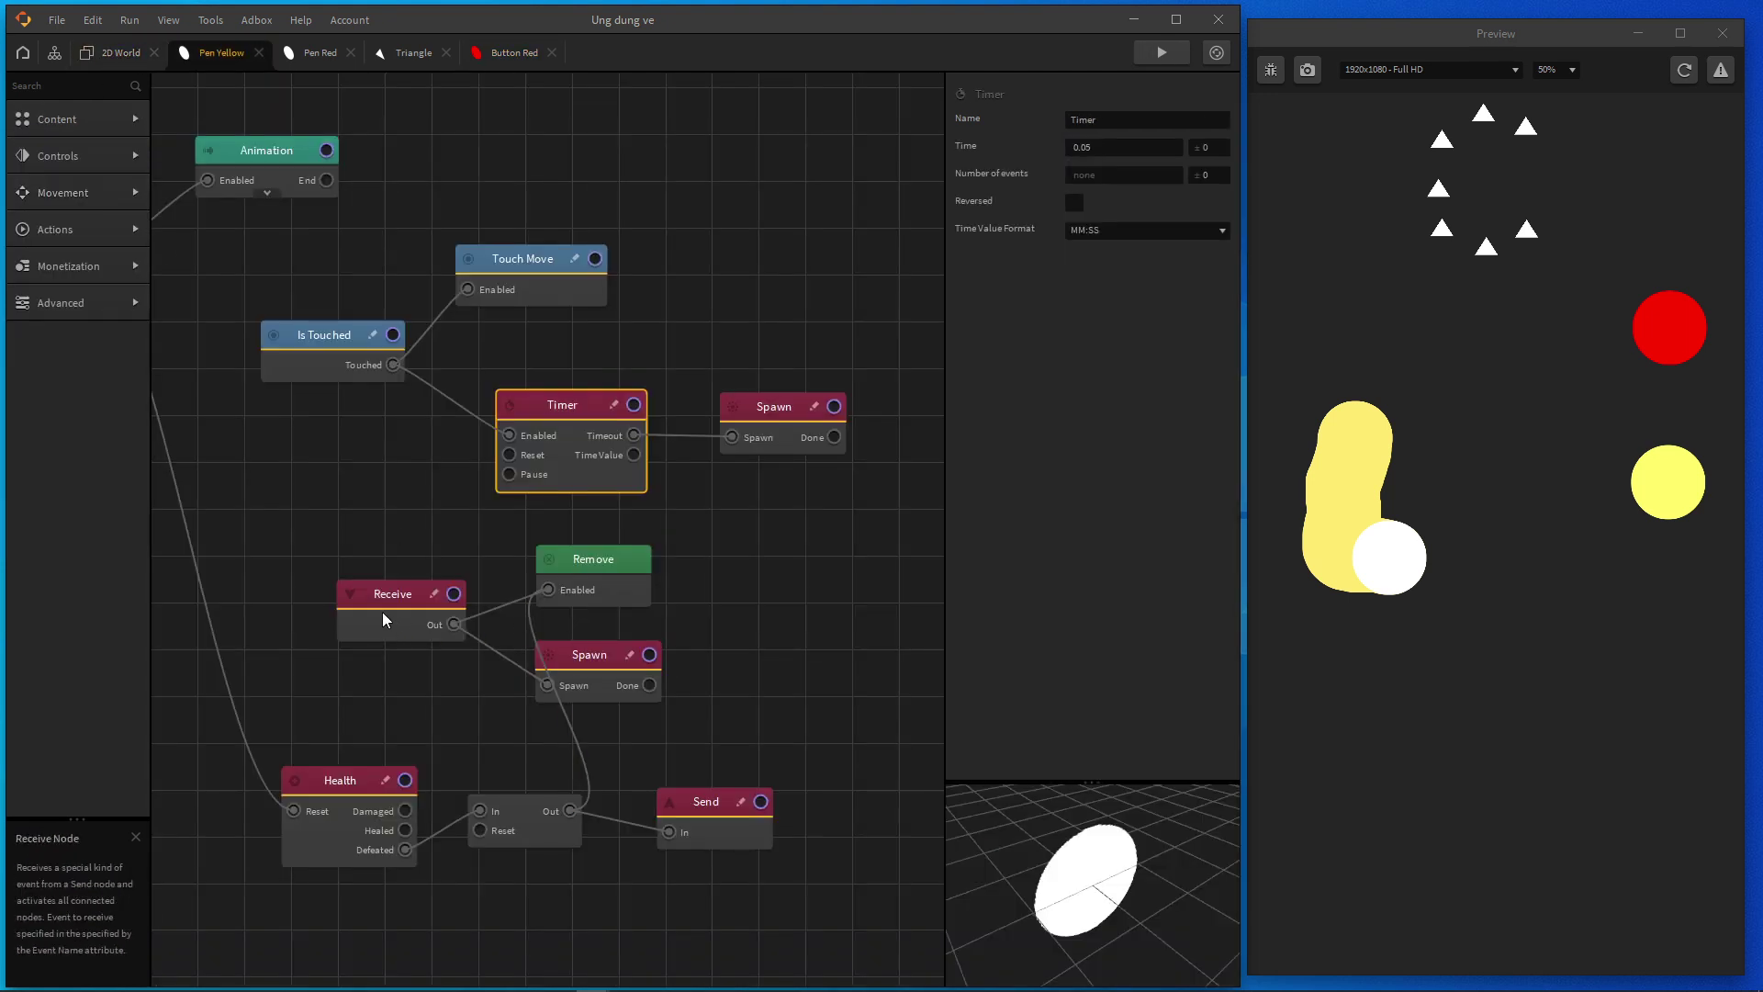
left_click(405, 621)
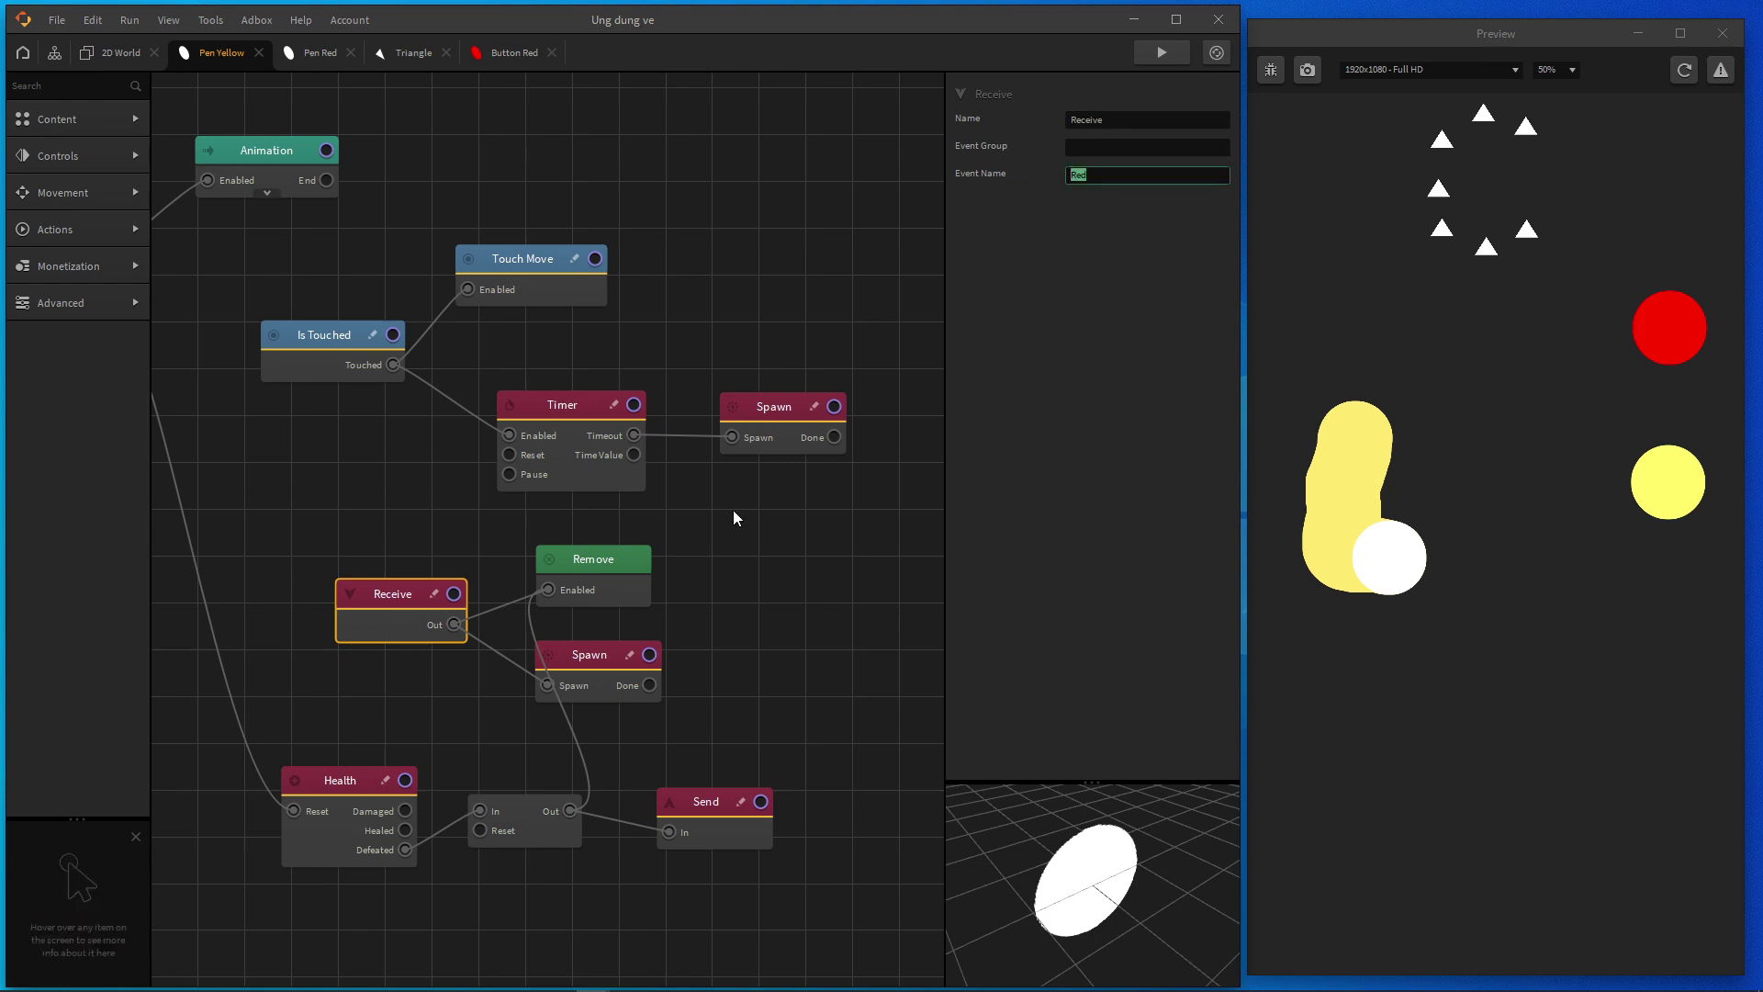
left_click(583, 579)
left_click(575, 656)
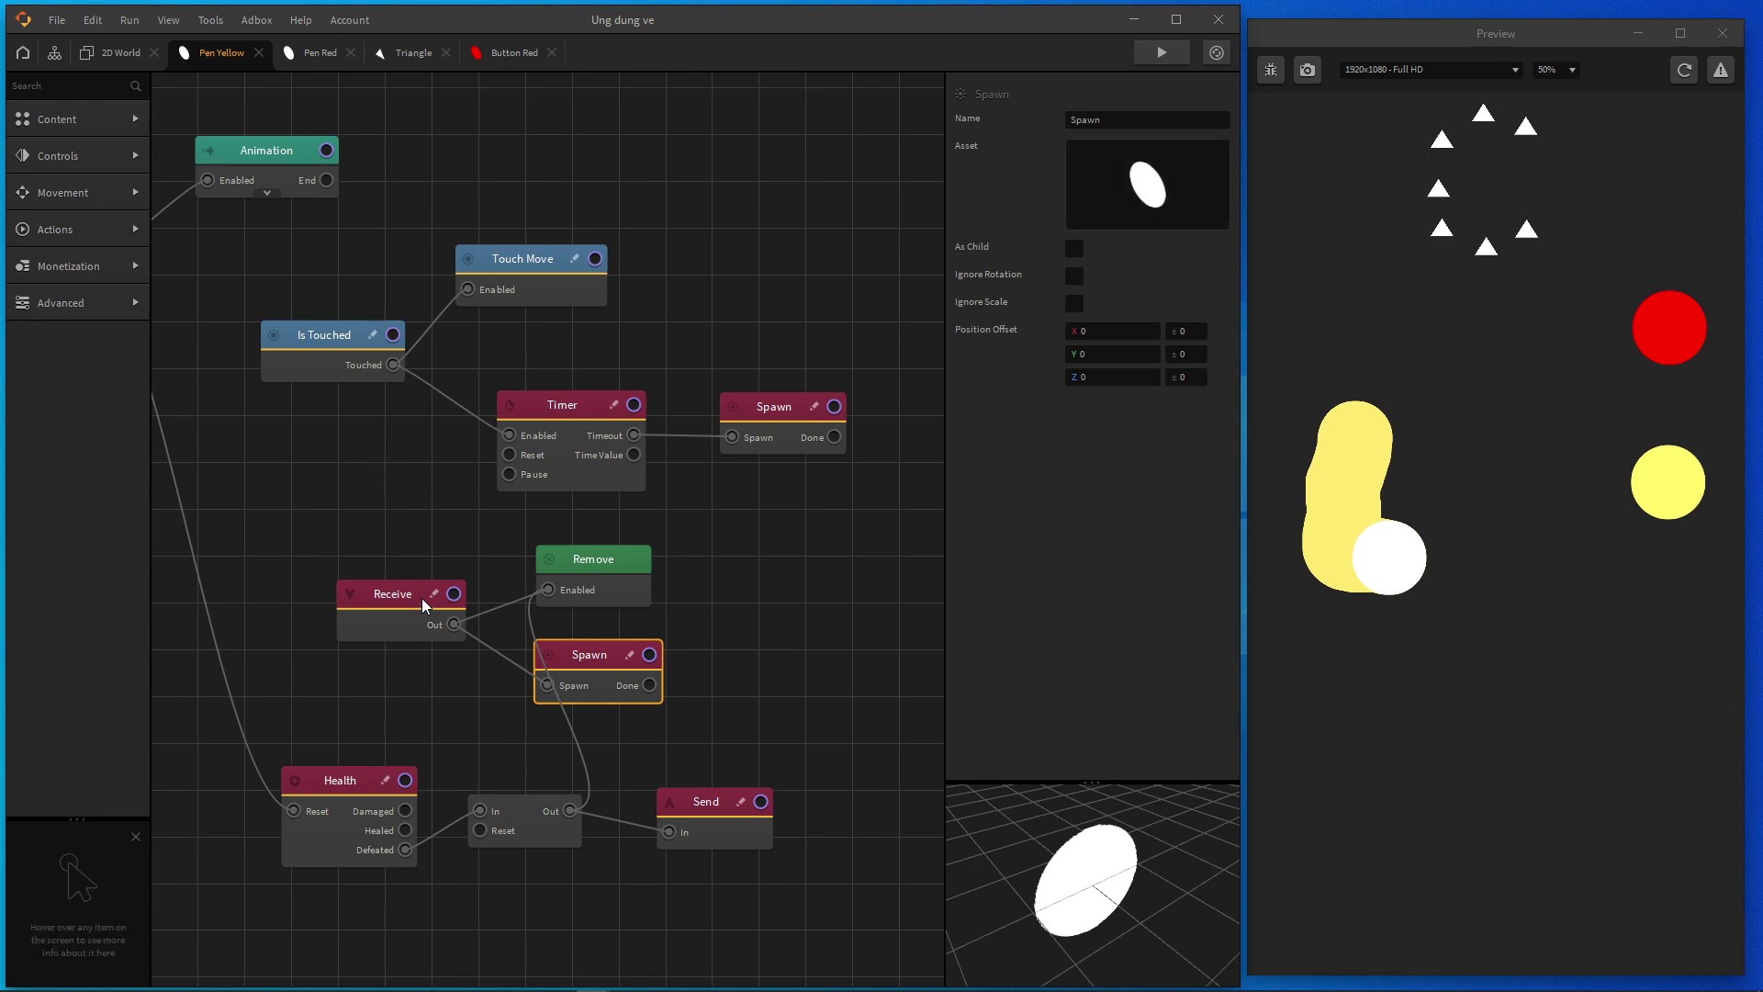
left_click(623, 560)
left_click_drag(597, 567, 593, 560)
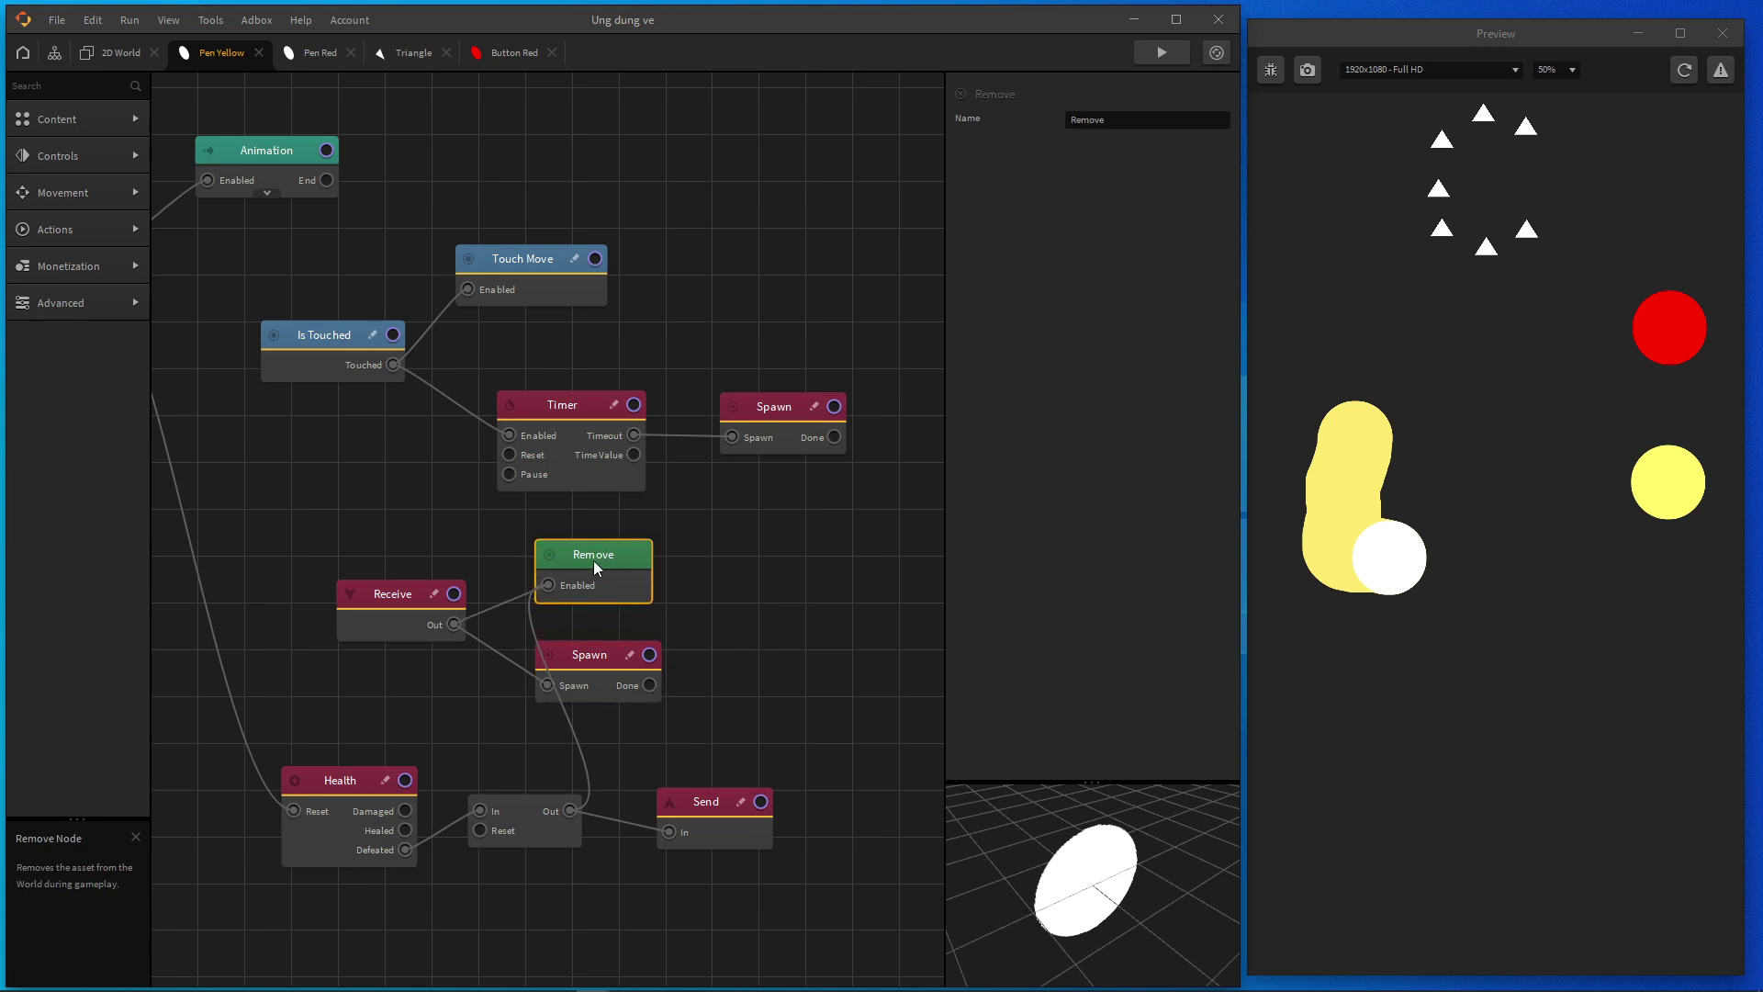
left_click(586, 660)
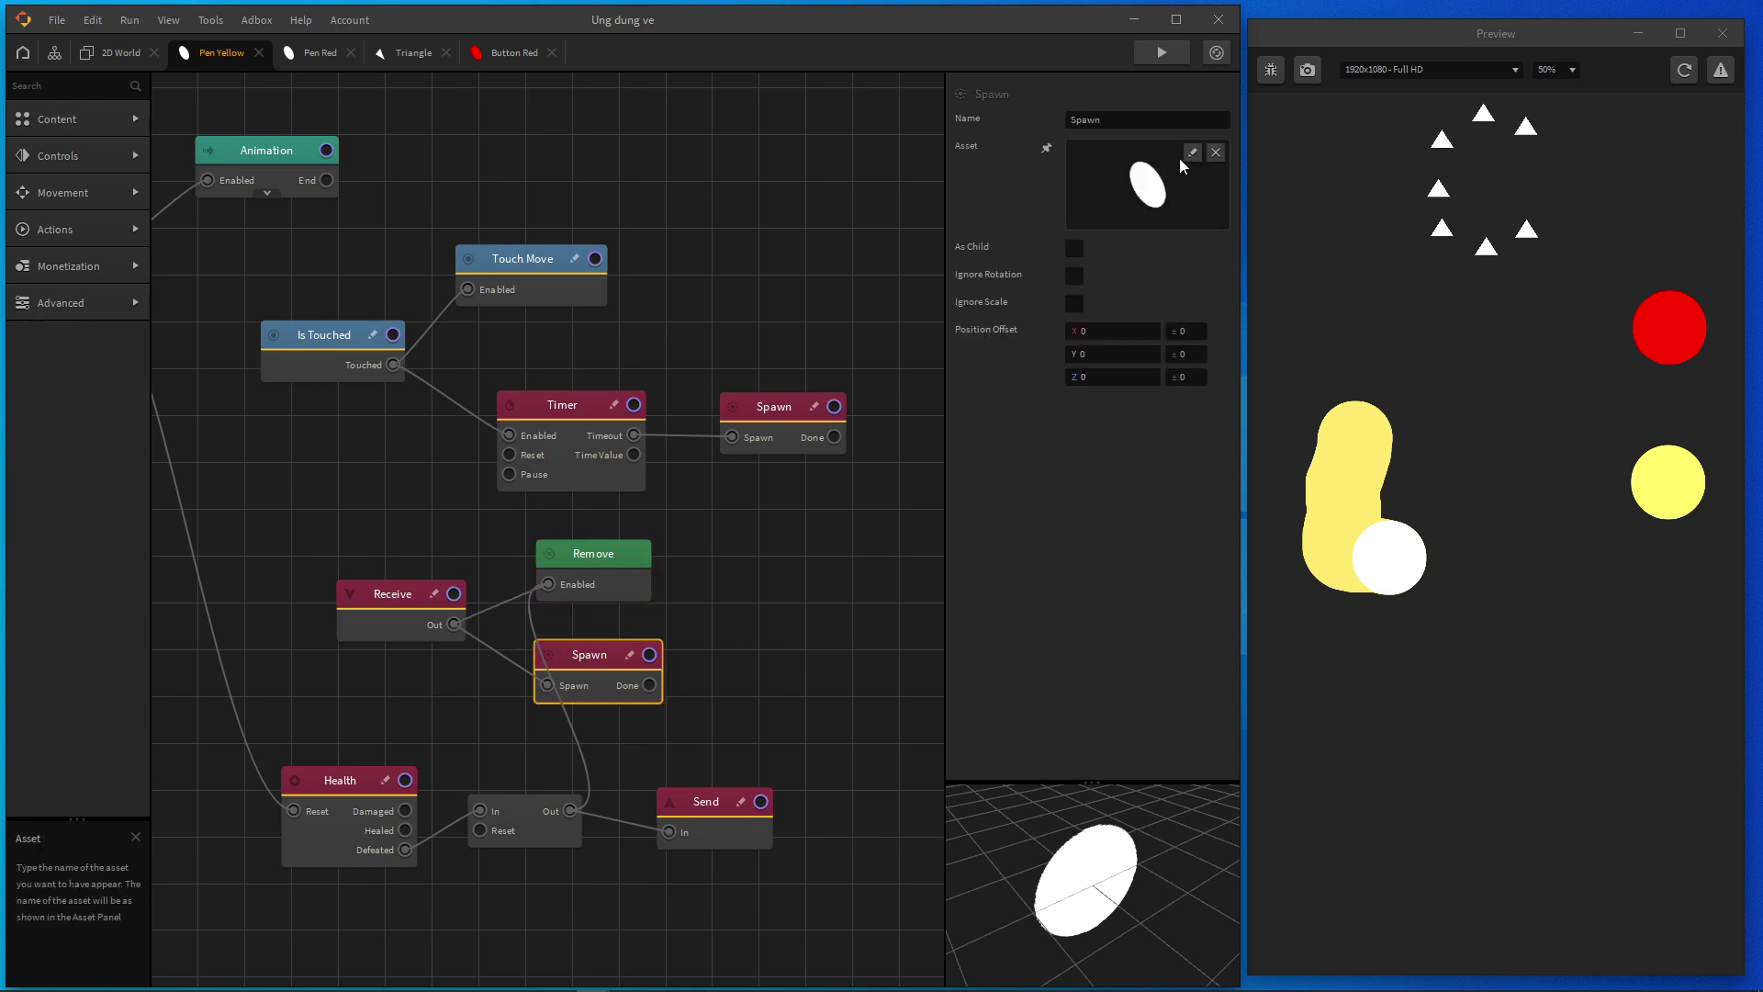
Step: Return to the 2D World scene and open Pen Red's node map
left_click(121, 55)
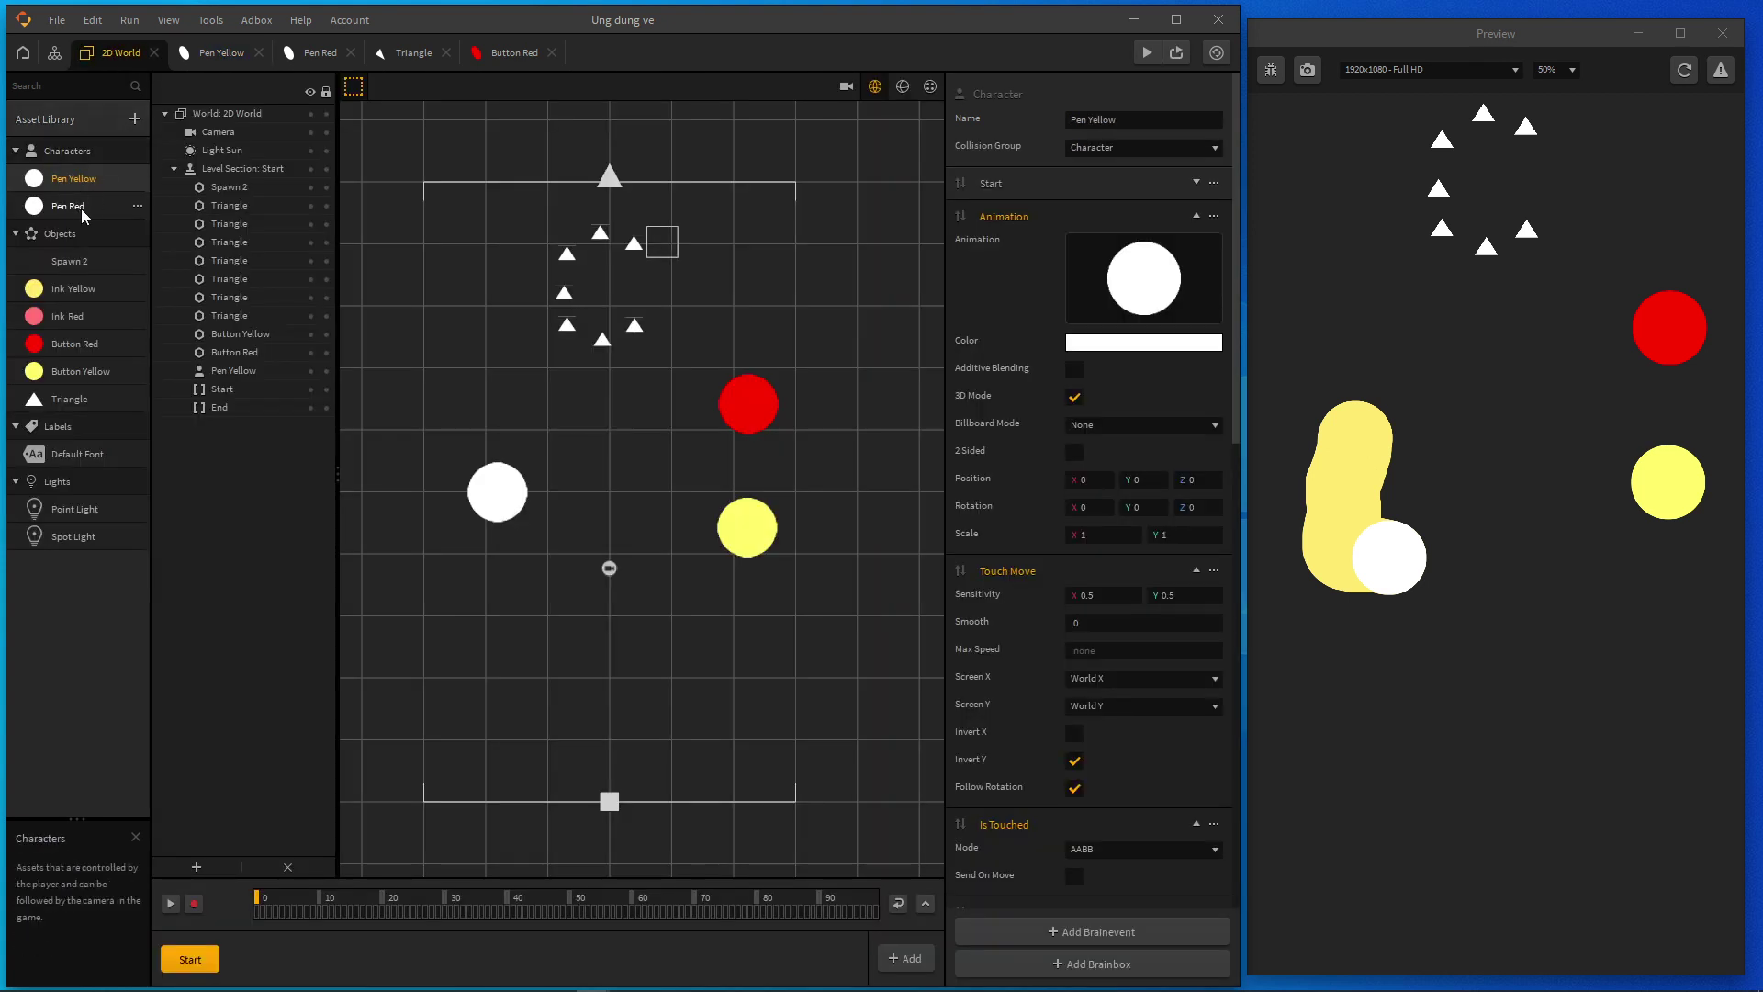
left_click(80, 208)
double_click(75, 209)
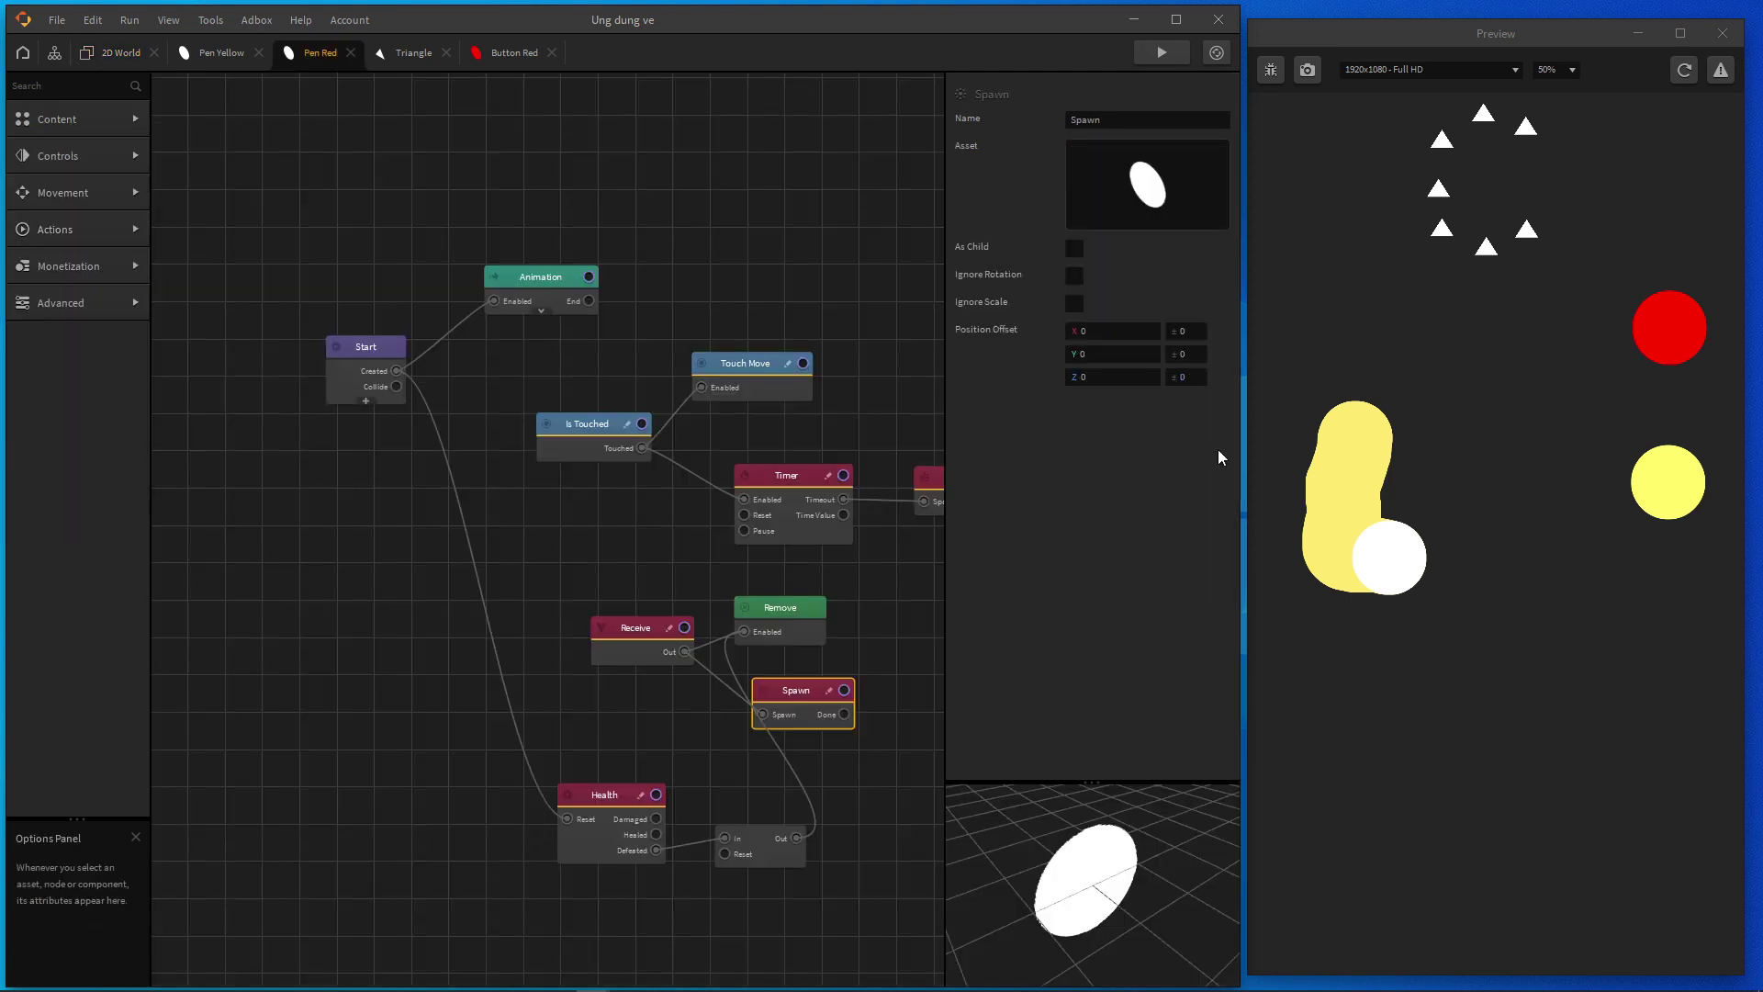
Step: Test the red pen with a winding downward stroke in the preview and switch the pen to yellow
left_click_drag(1387, 571, 1378, 624)
mouse_move(1367, 691)
left_mouse_down()
mouse_move(1406, 754)
mouse_move(1377, 875)
mouse_move(1373, 756)
mouse_move(1490, 801)
left_mouse_up()
scroll(746, 572, "up", 1)
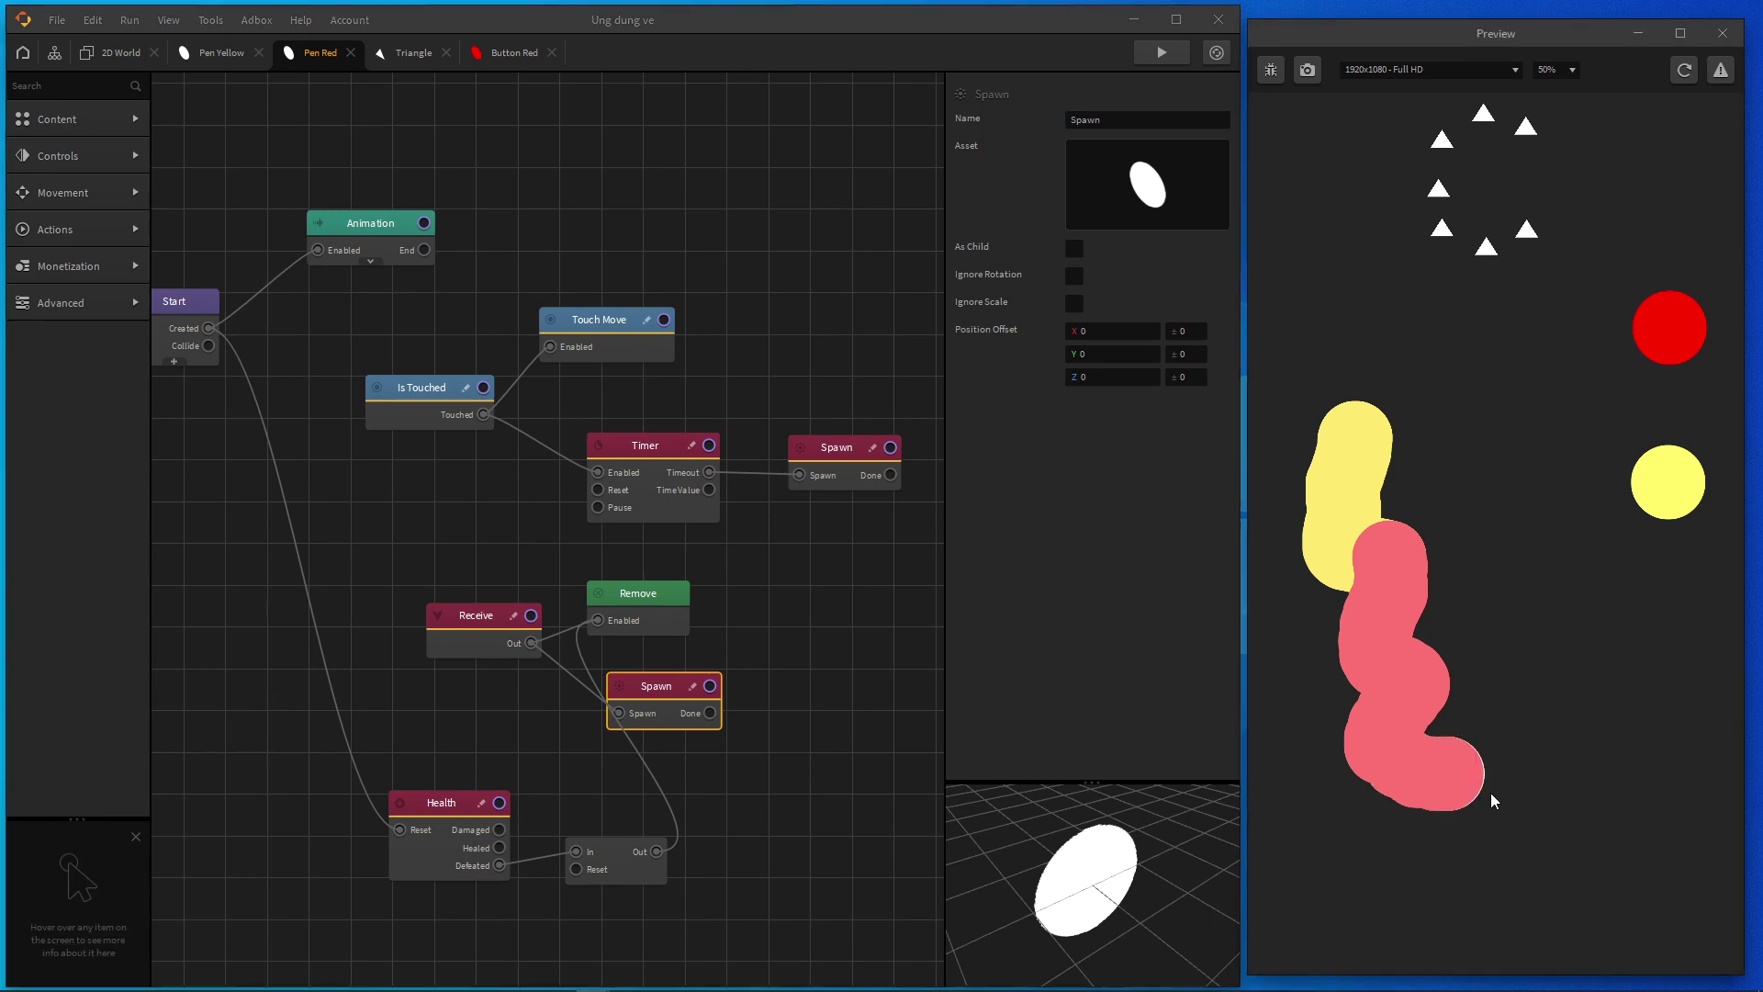
left_click(1669, 484)
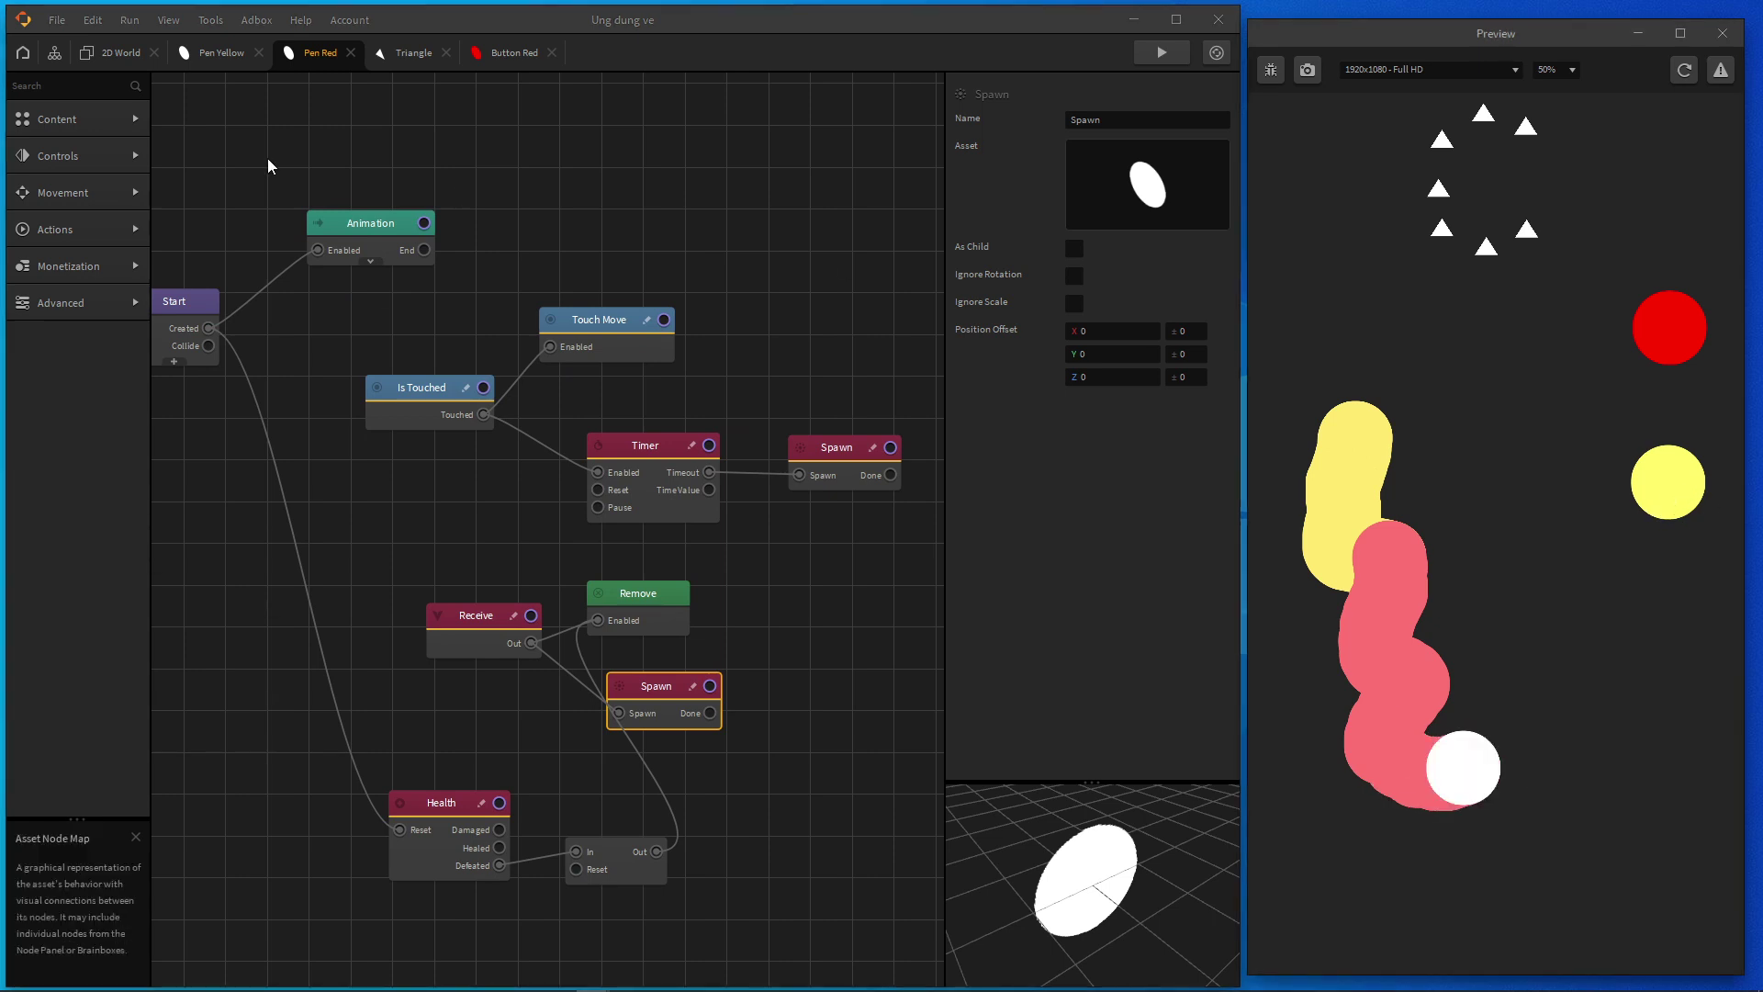
Step: Open Button Yellow's node map and examine its Is Touched node and the Send node's Event Name
left_click(99, 54)
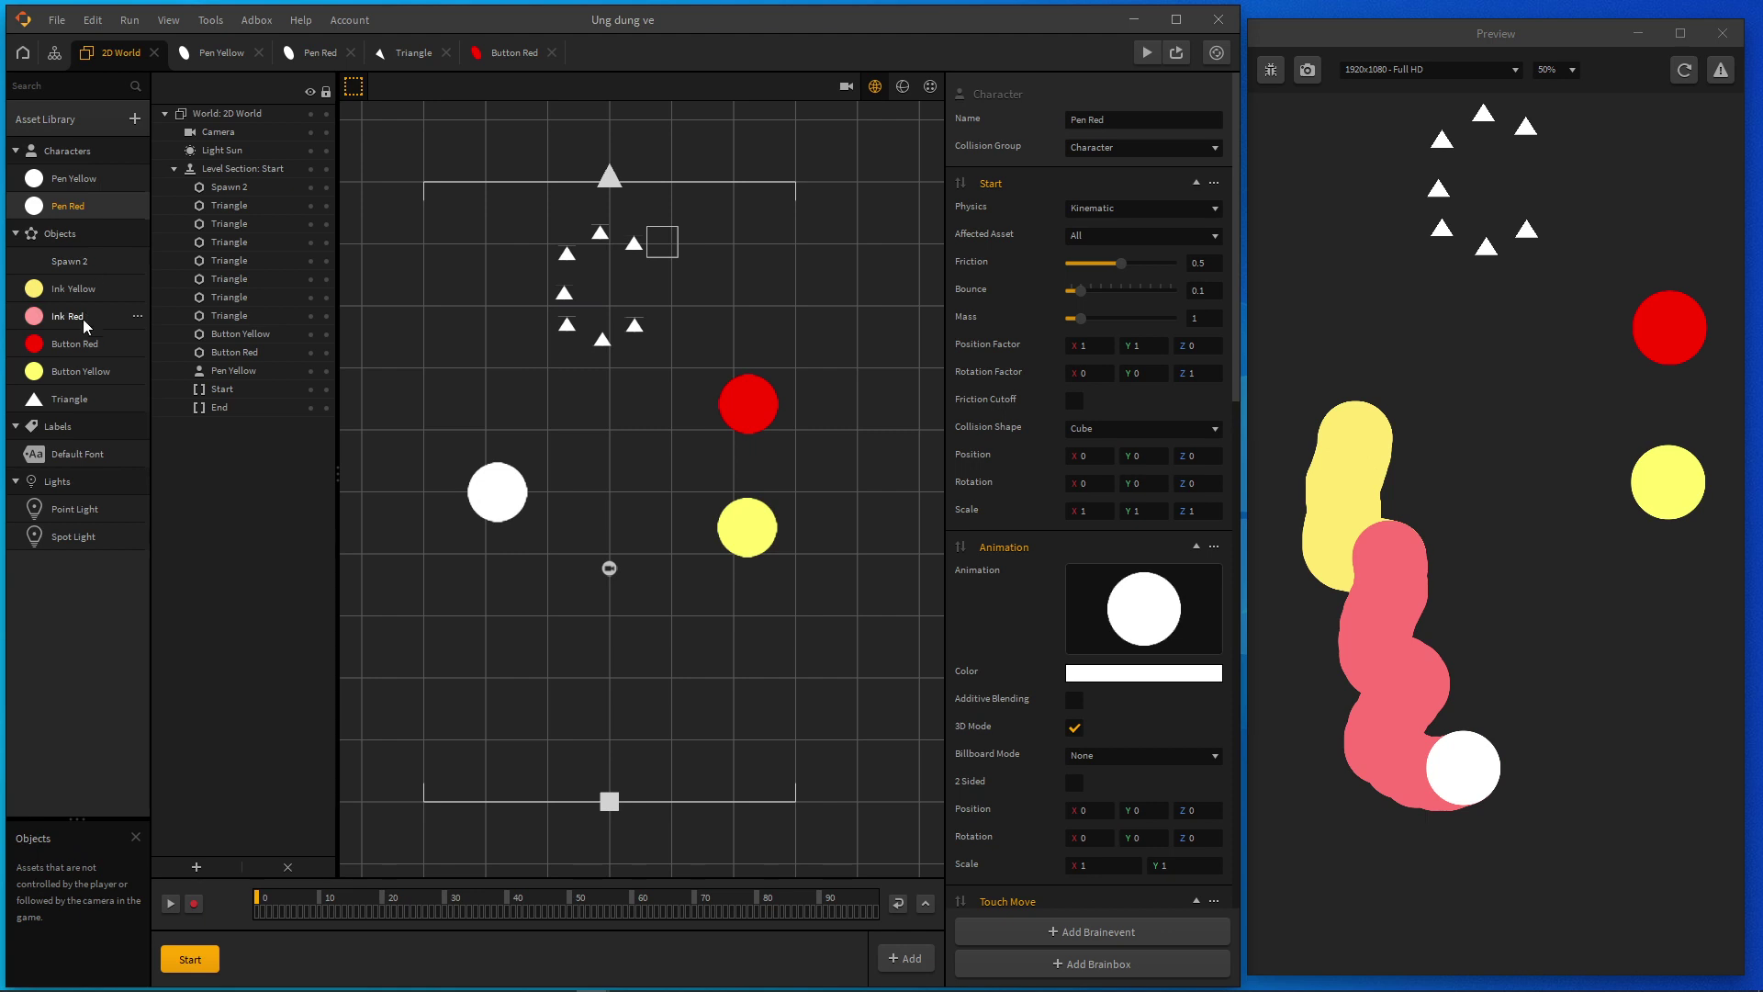
double_click(74, 371)
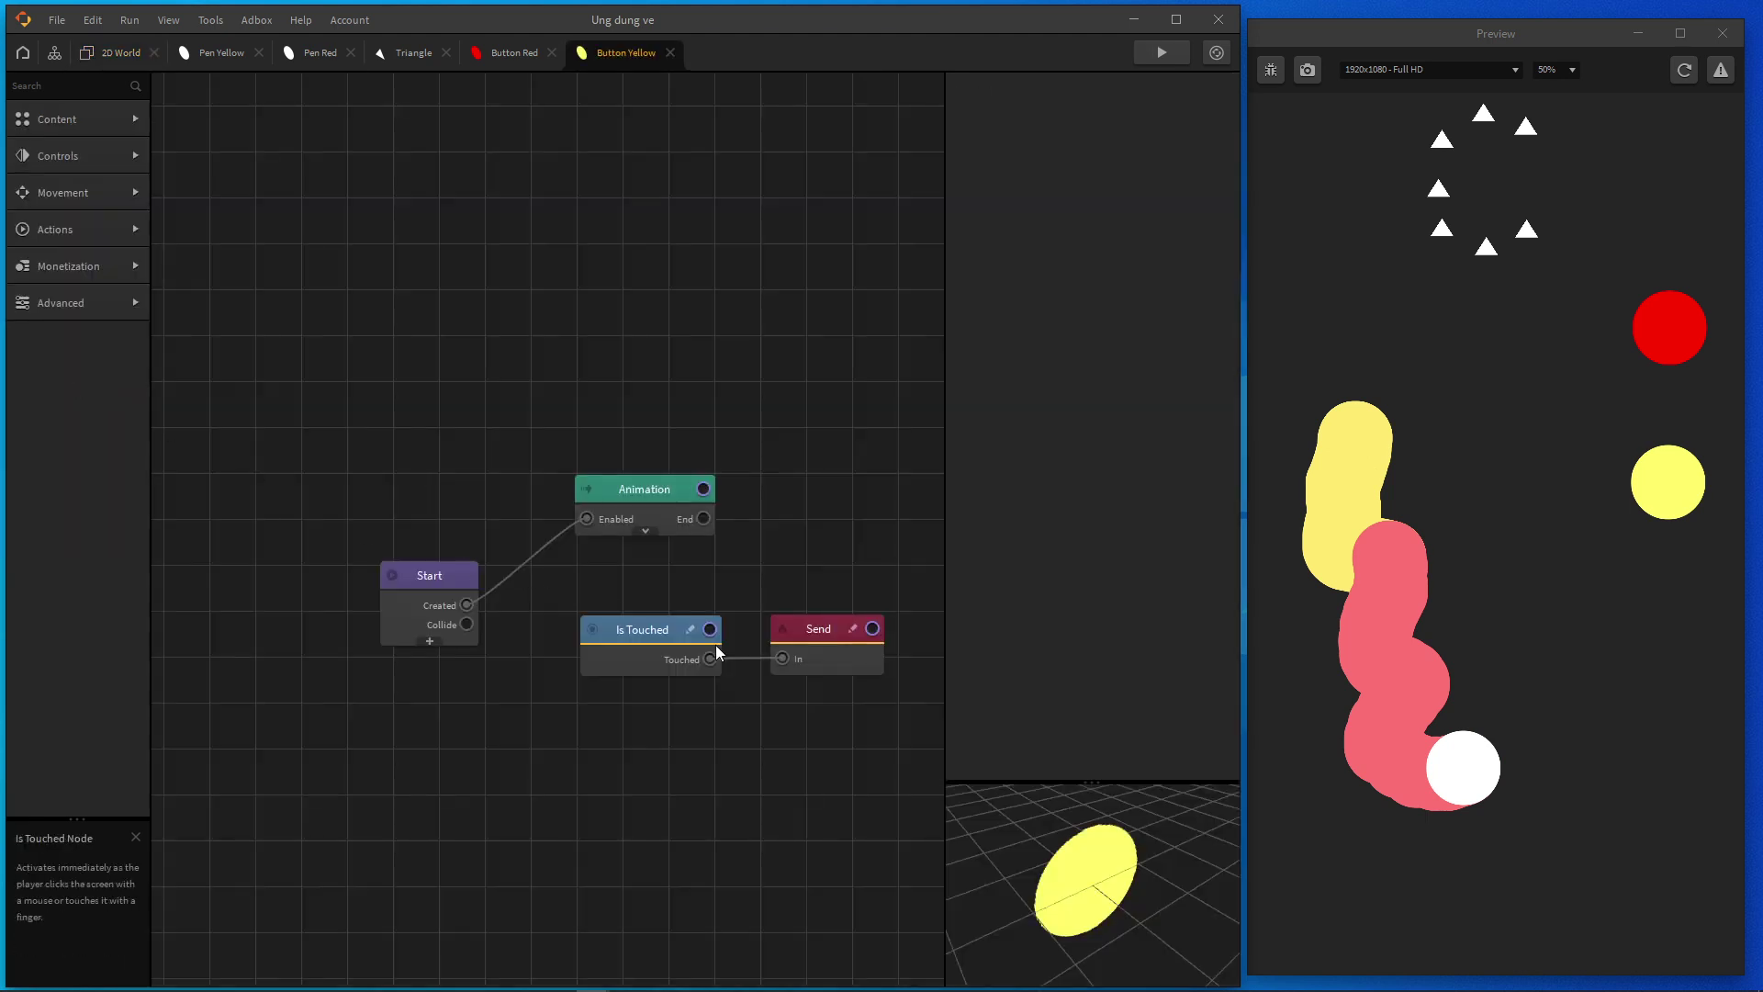
scroll(679, 634, "up", 4)
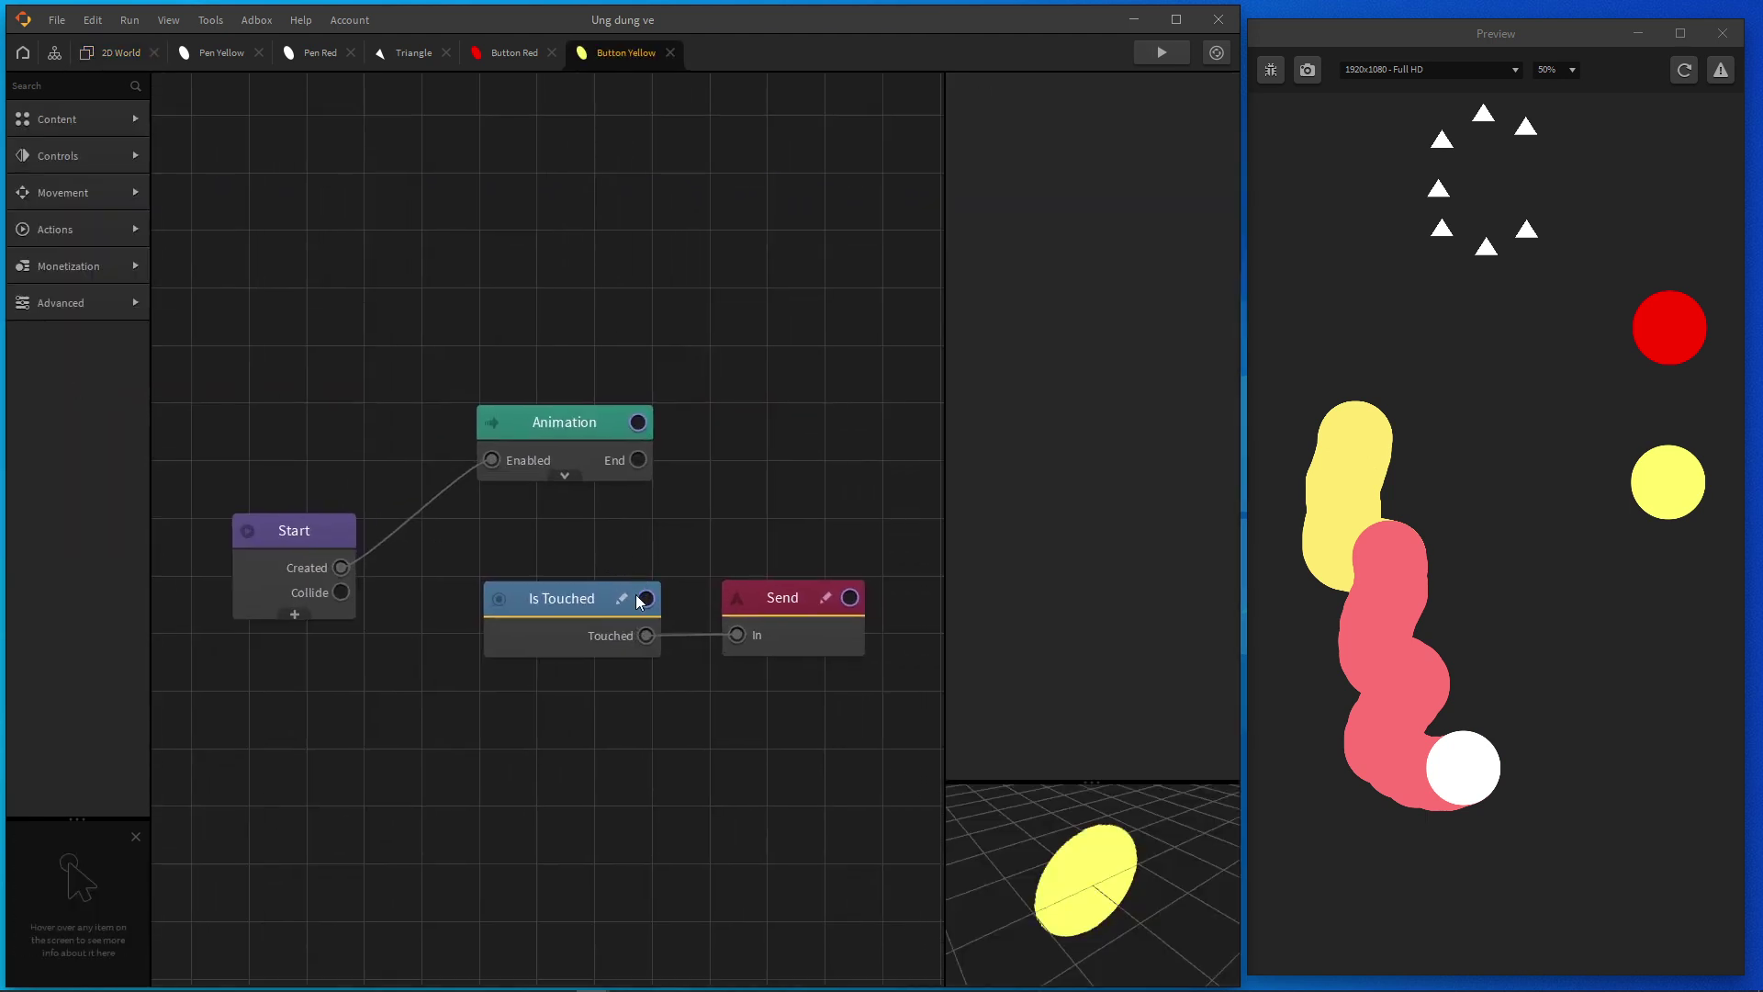
left_click(562, 613)
left_click(804, 617)
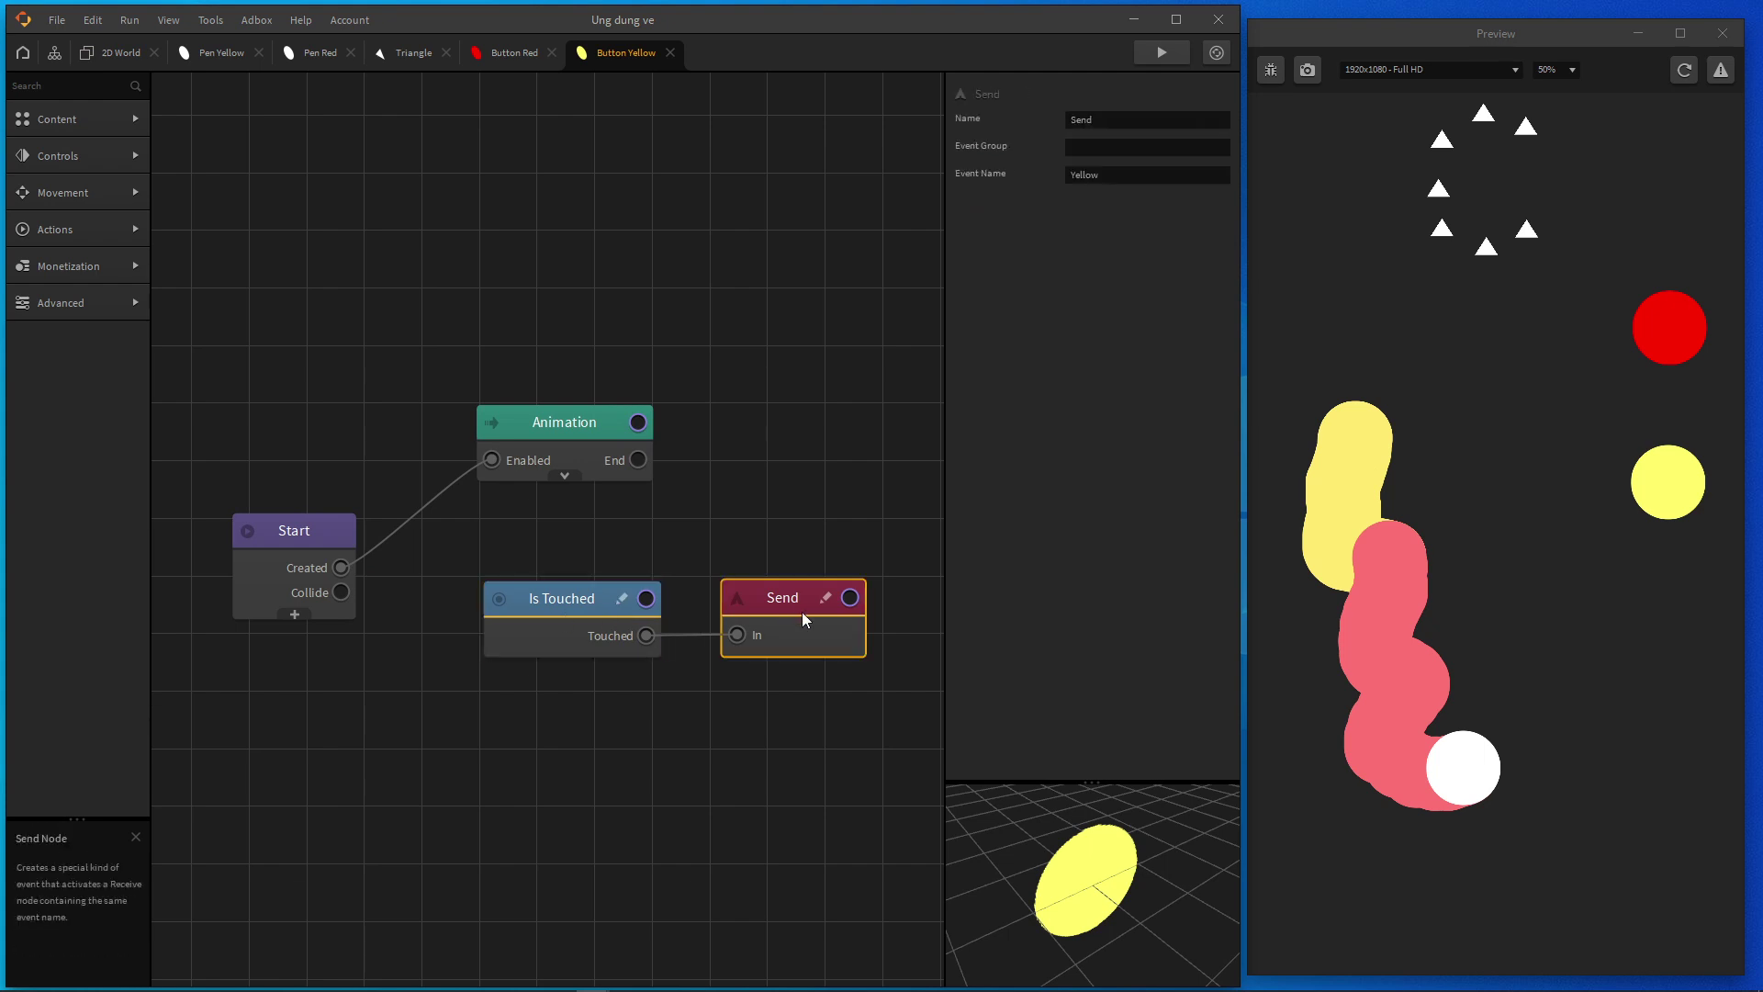
double_click(1071, 174)
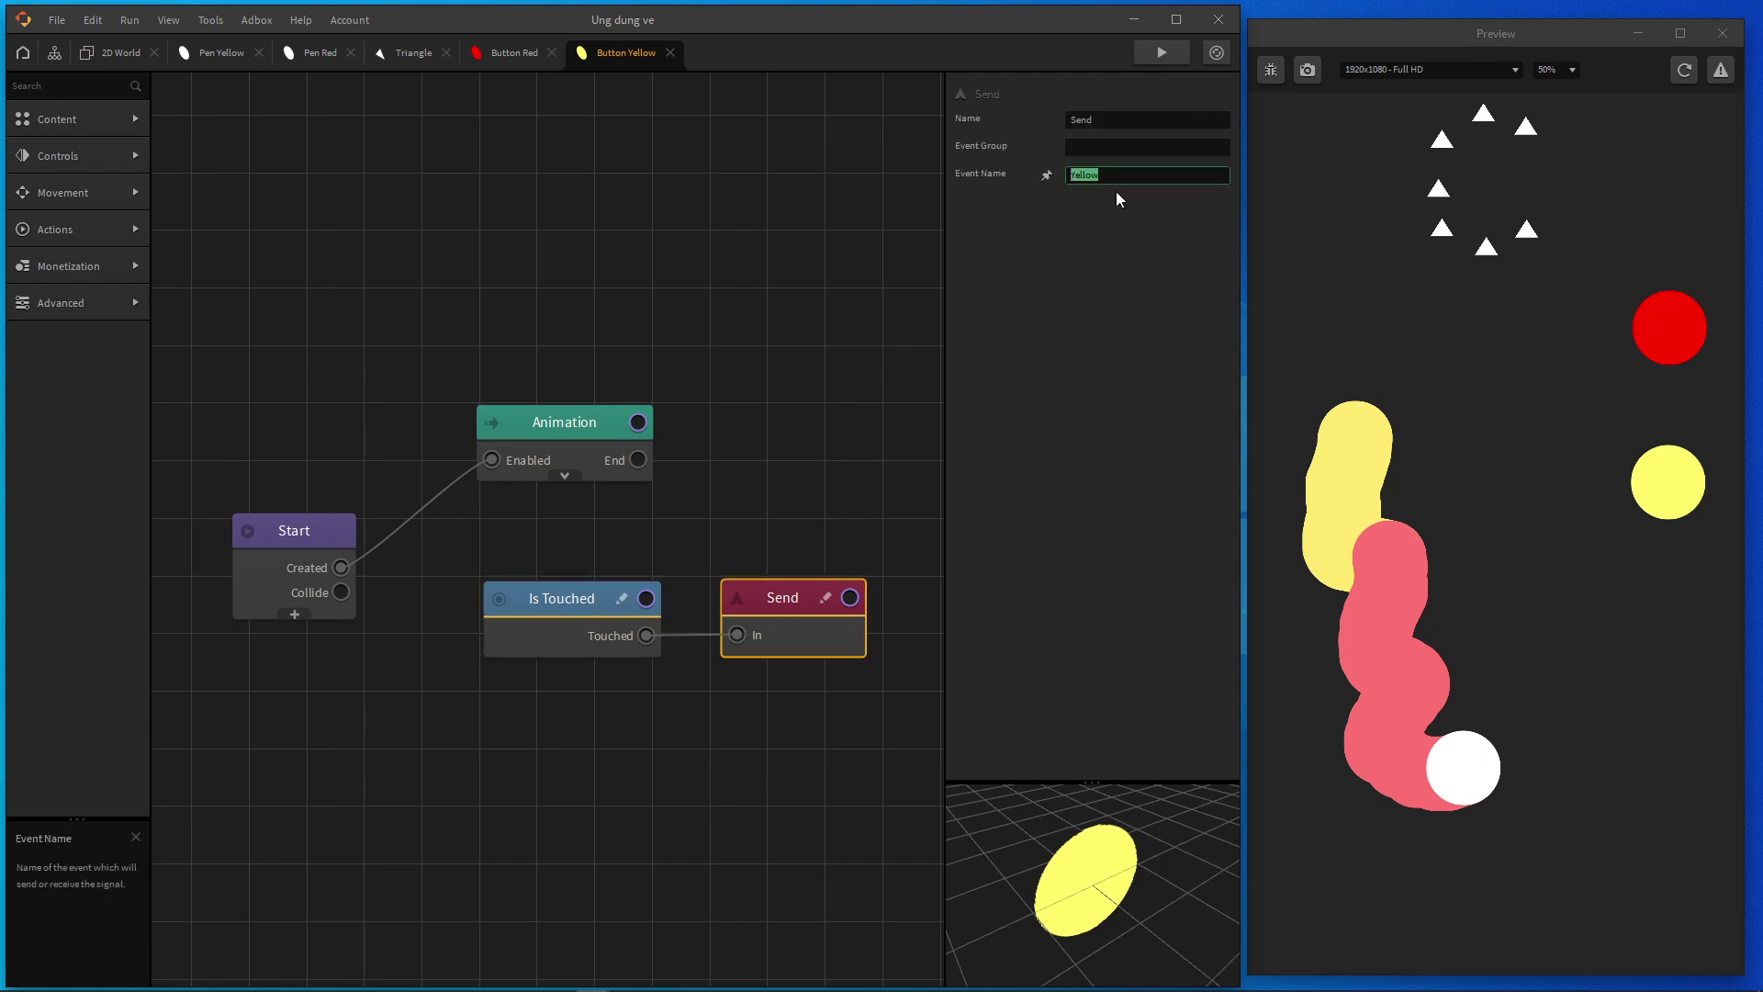
Step: Go back to Pen Red's node map and examine its Receive node with the connected Remove and Spawn nodes
left_click(122, 55)
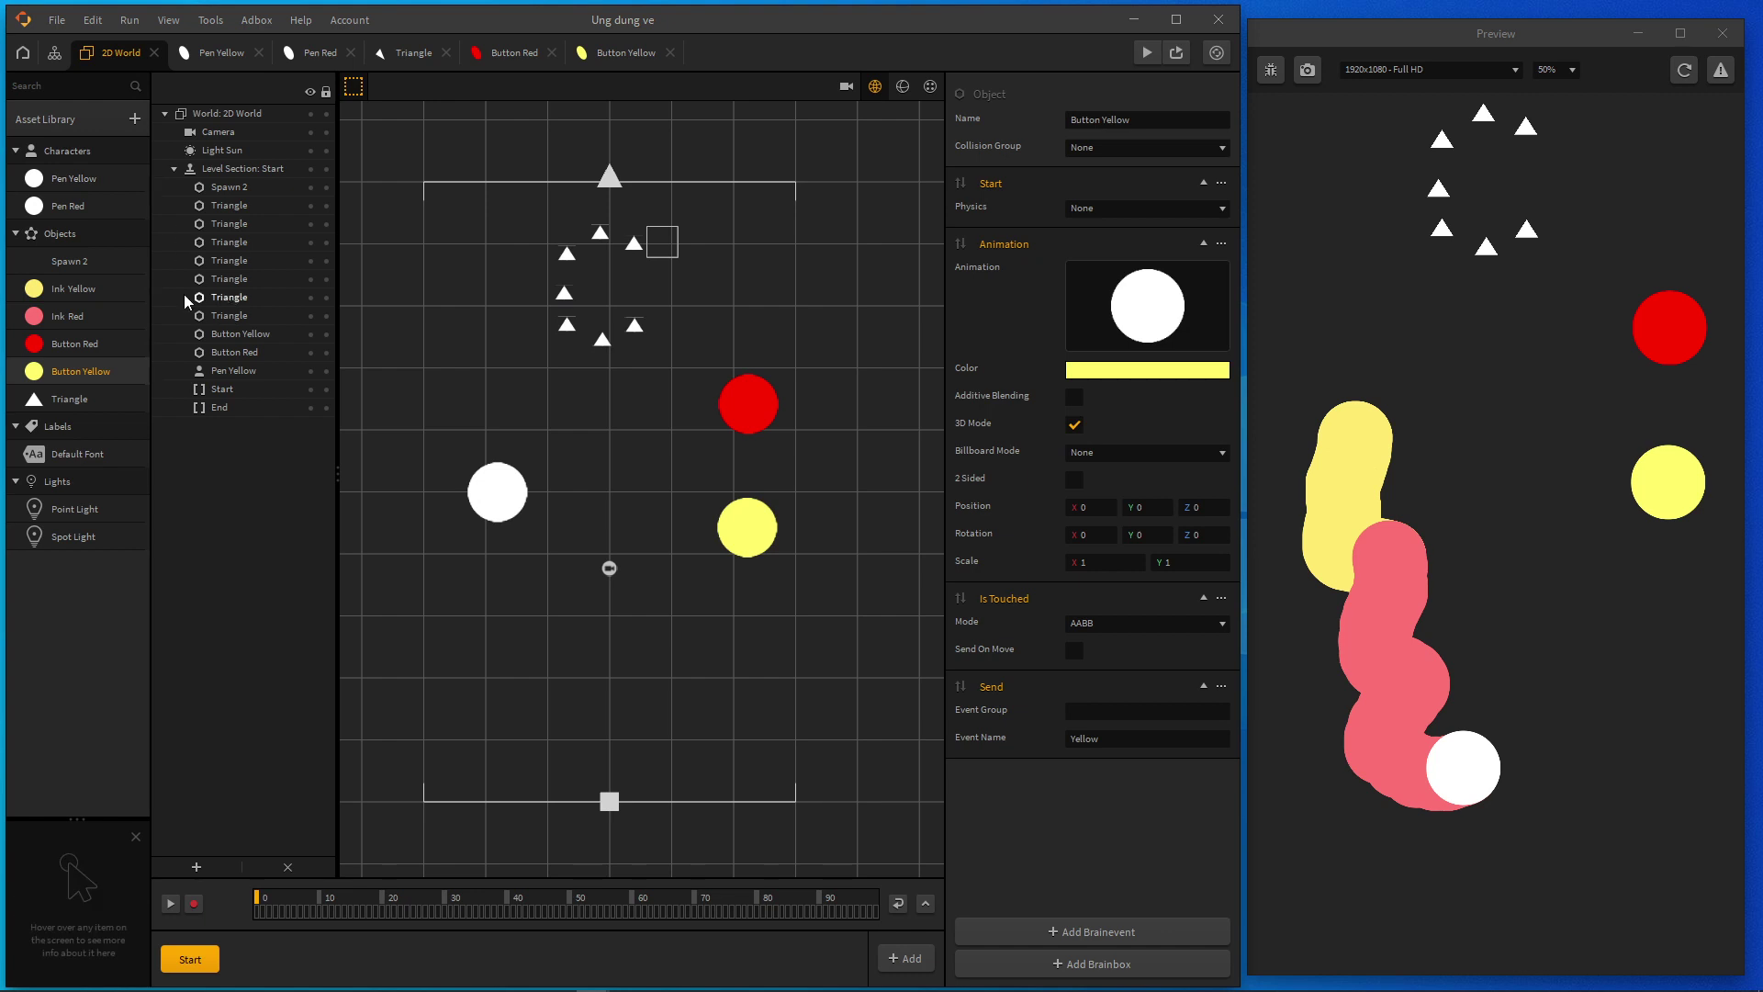
double_click(70, 206)
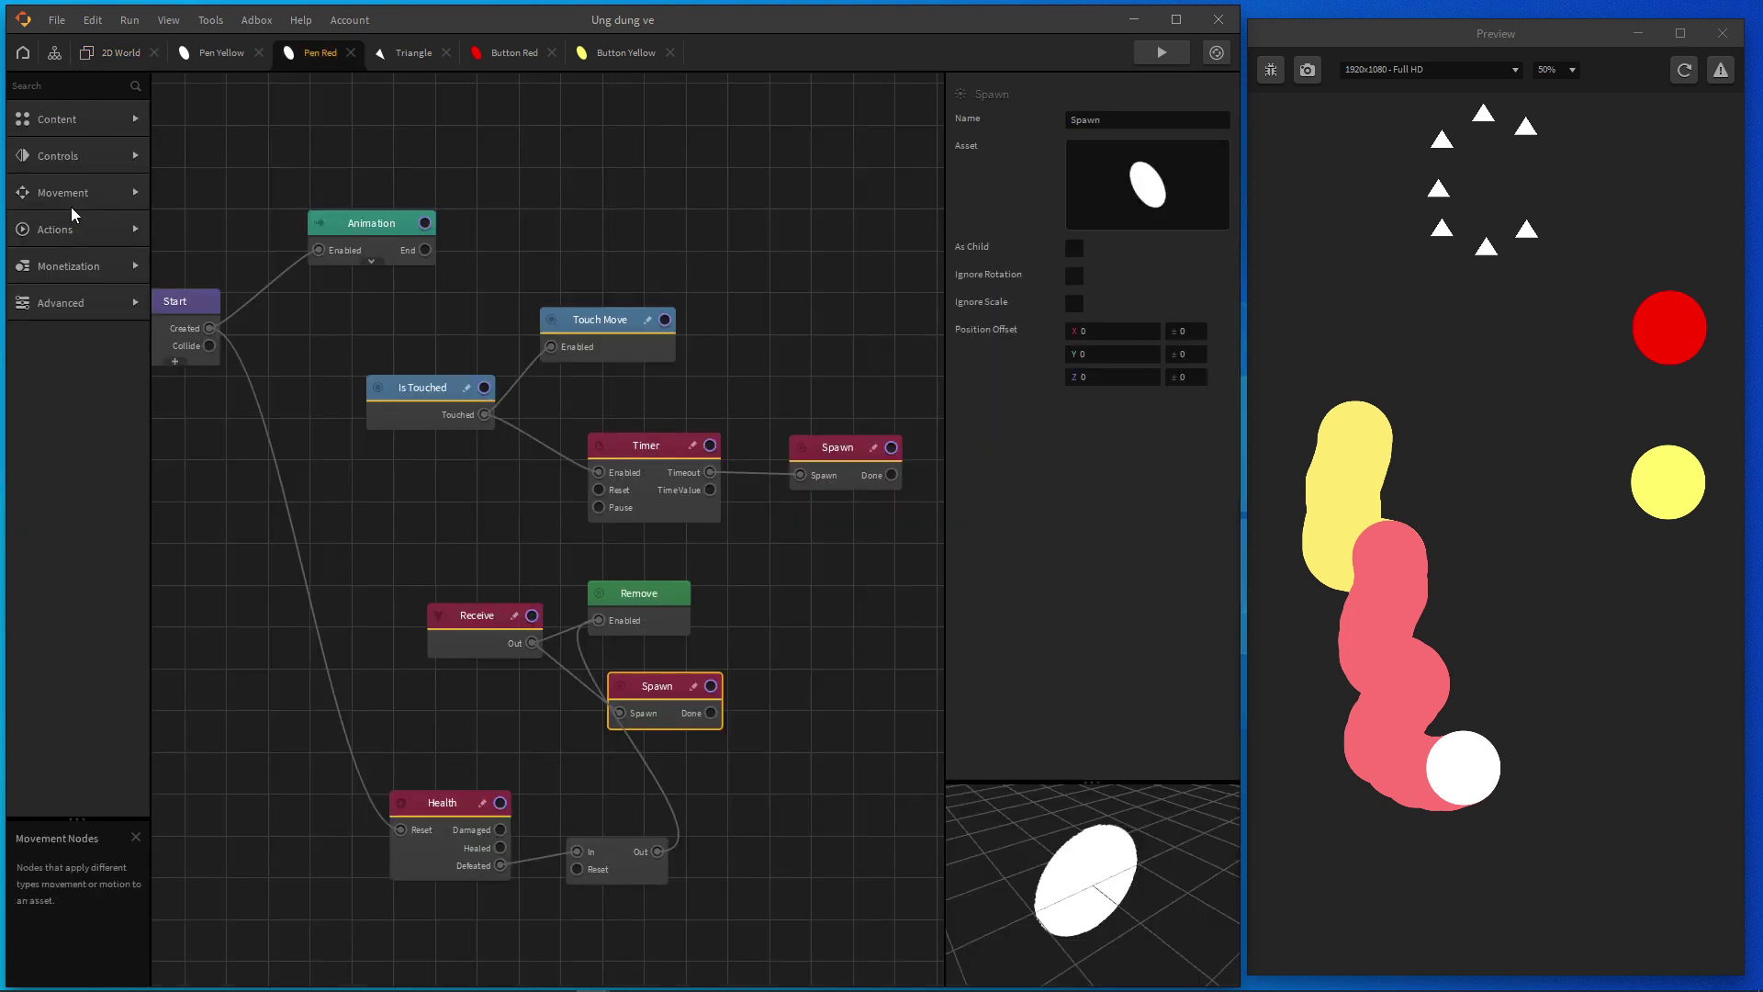
left_click_drag(722, 575, 655, 487)
scroll(487, 515, "up", 1)
left_click(445, 558)
left_click(636, 529)
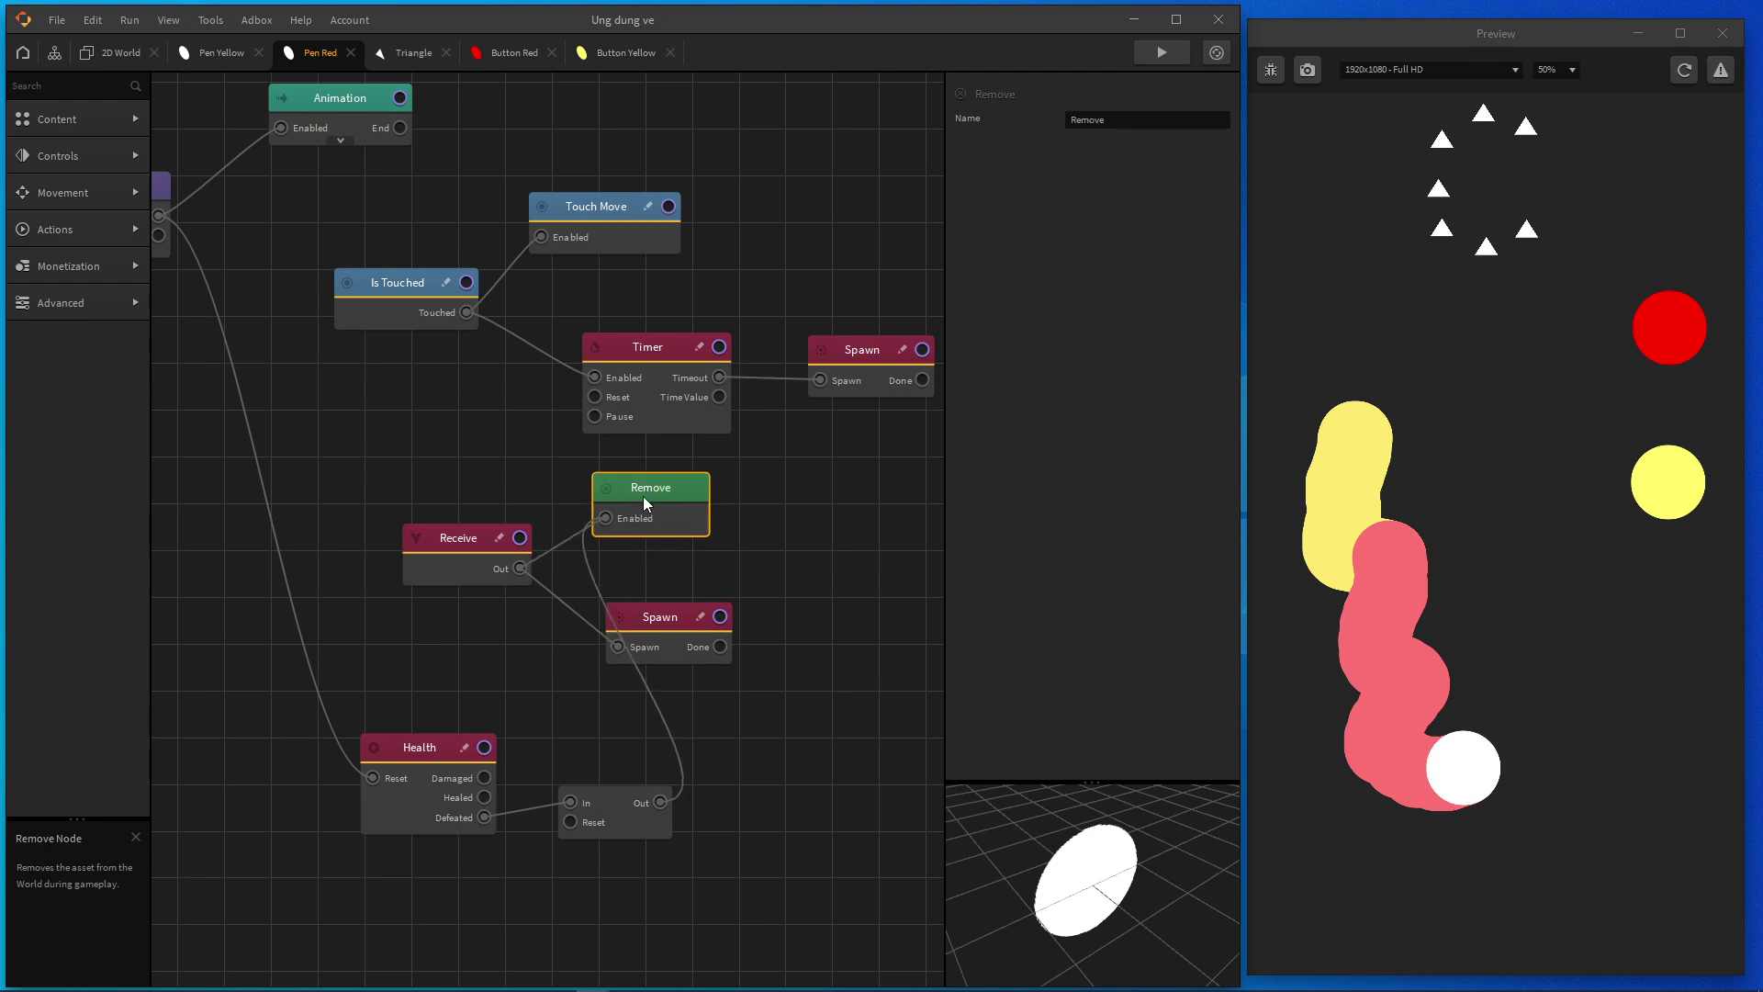
left_click(659, 613)
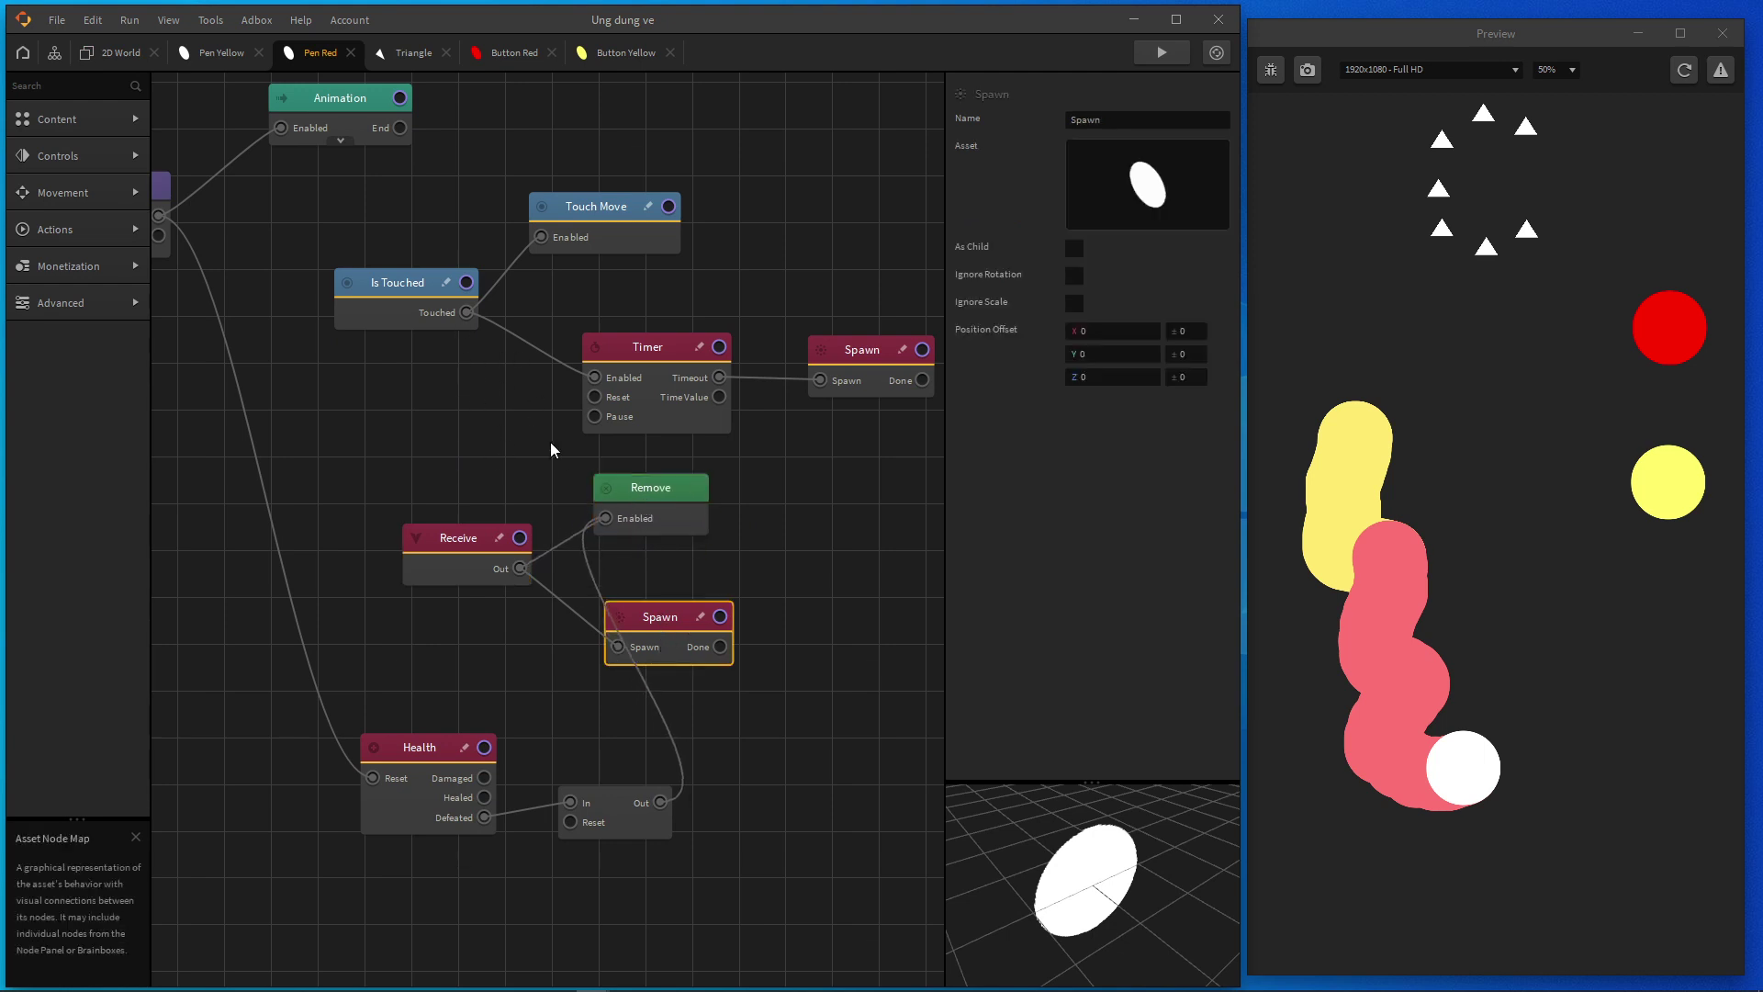
left_click(461, 548)
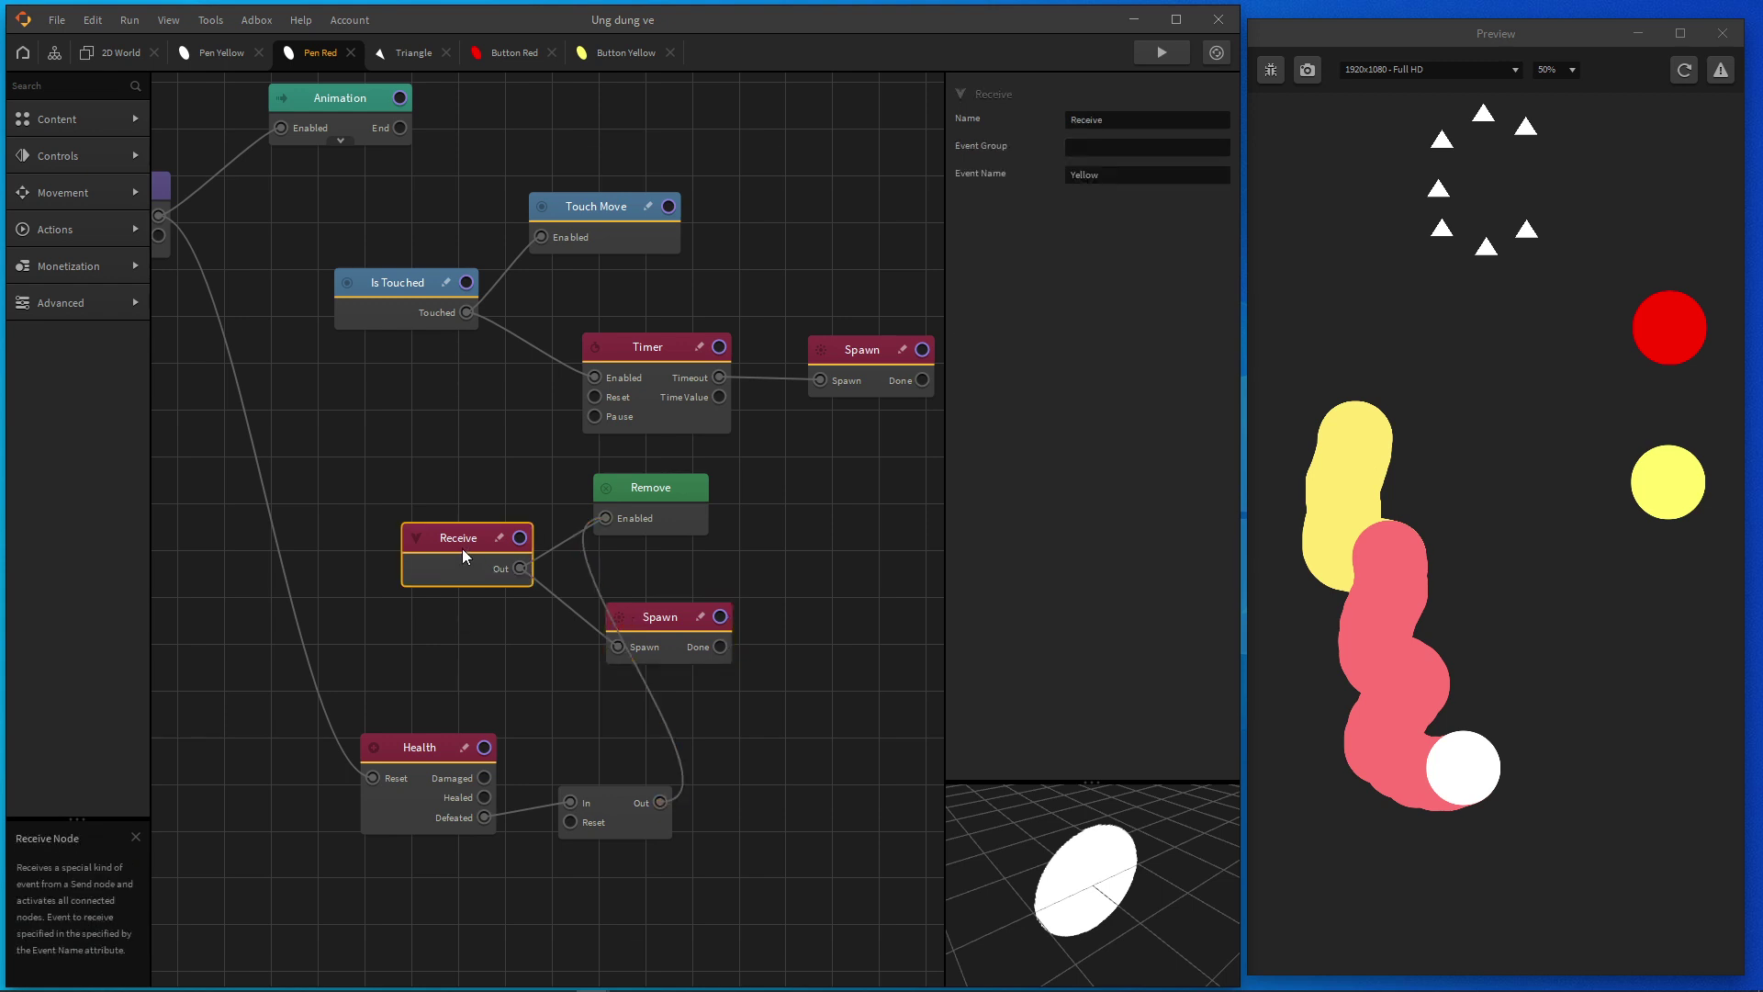
left_click(642, 645)
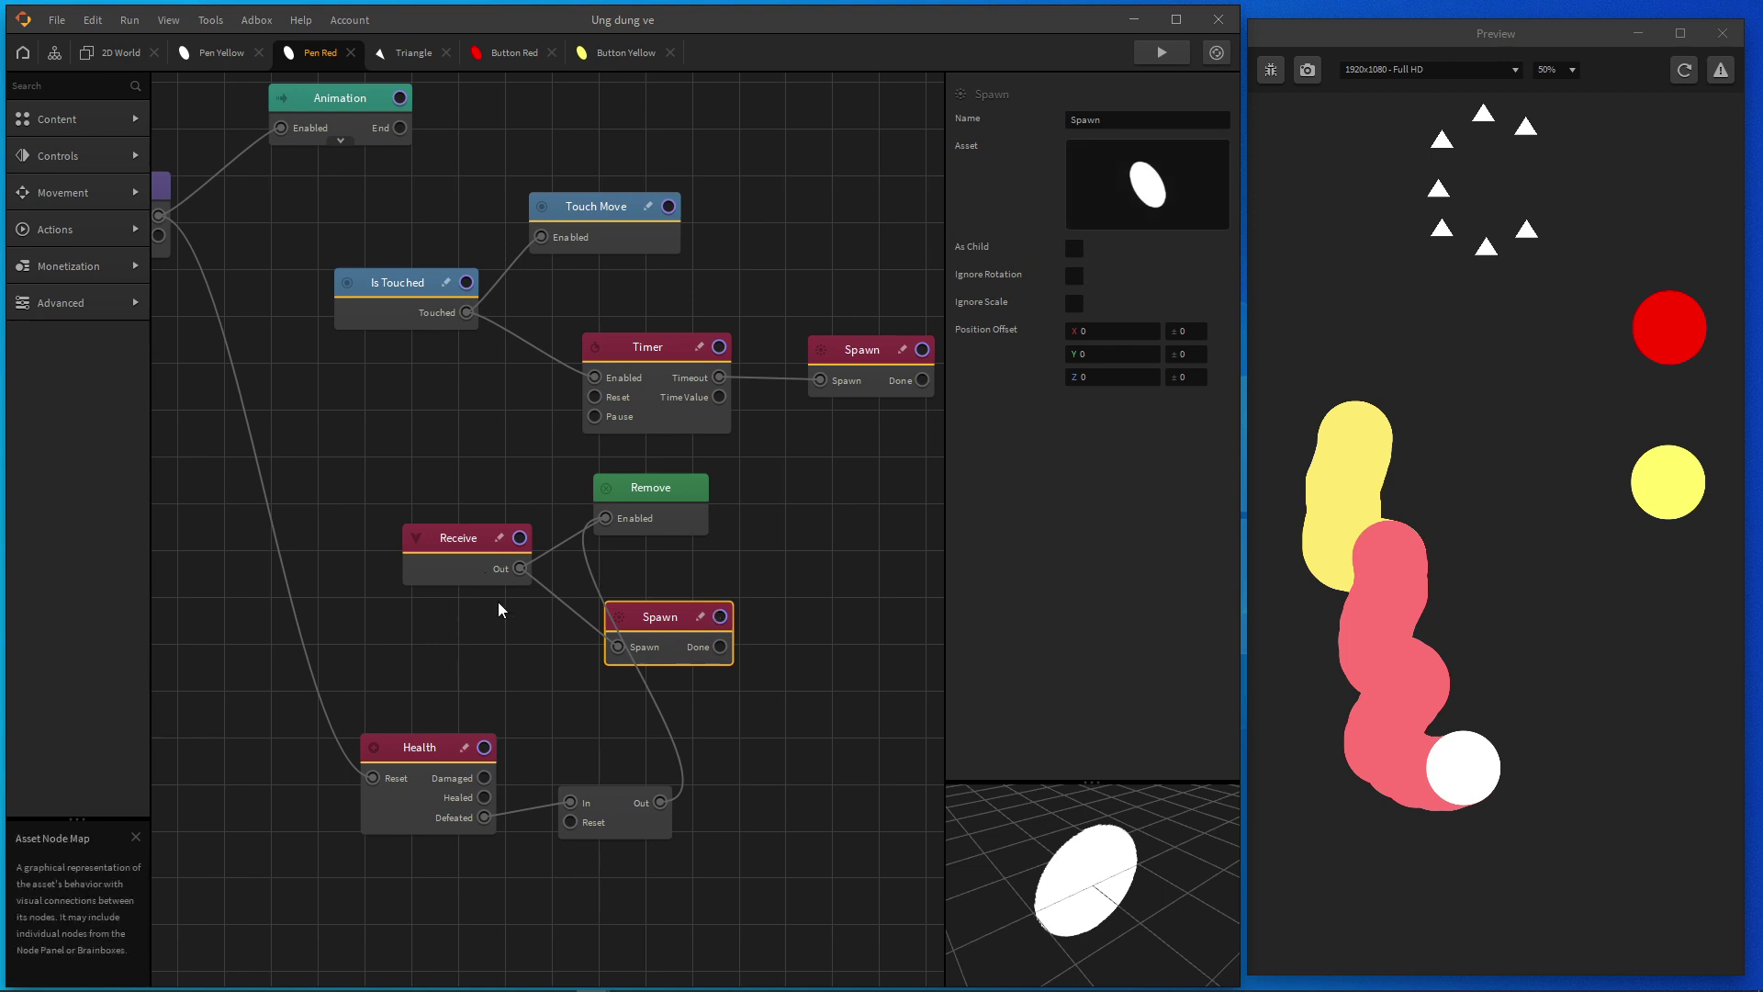
Step: Shift Pen Red's Receive node slightly downward and open its Event Name for editing
middle_click_drag(469, 565, 455, 521)
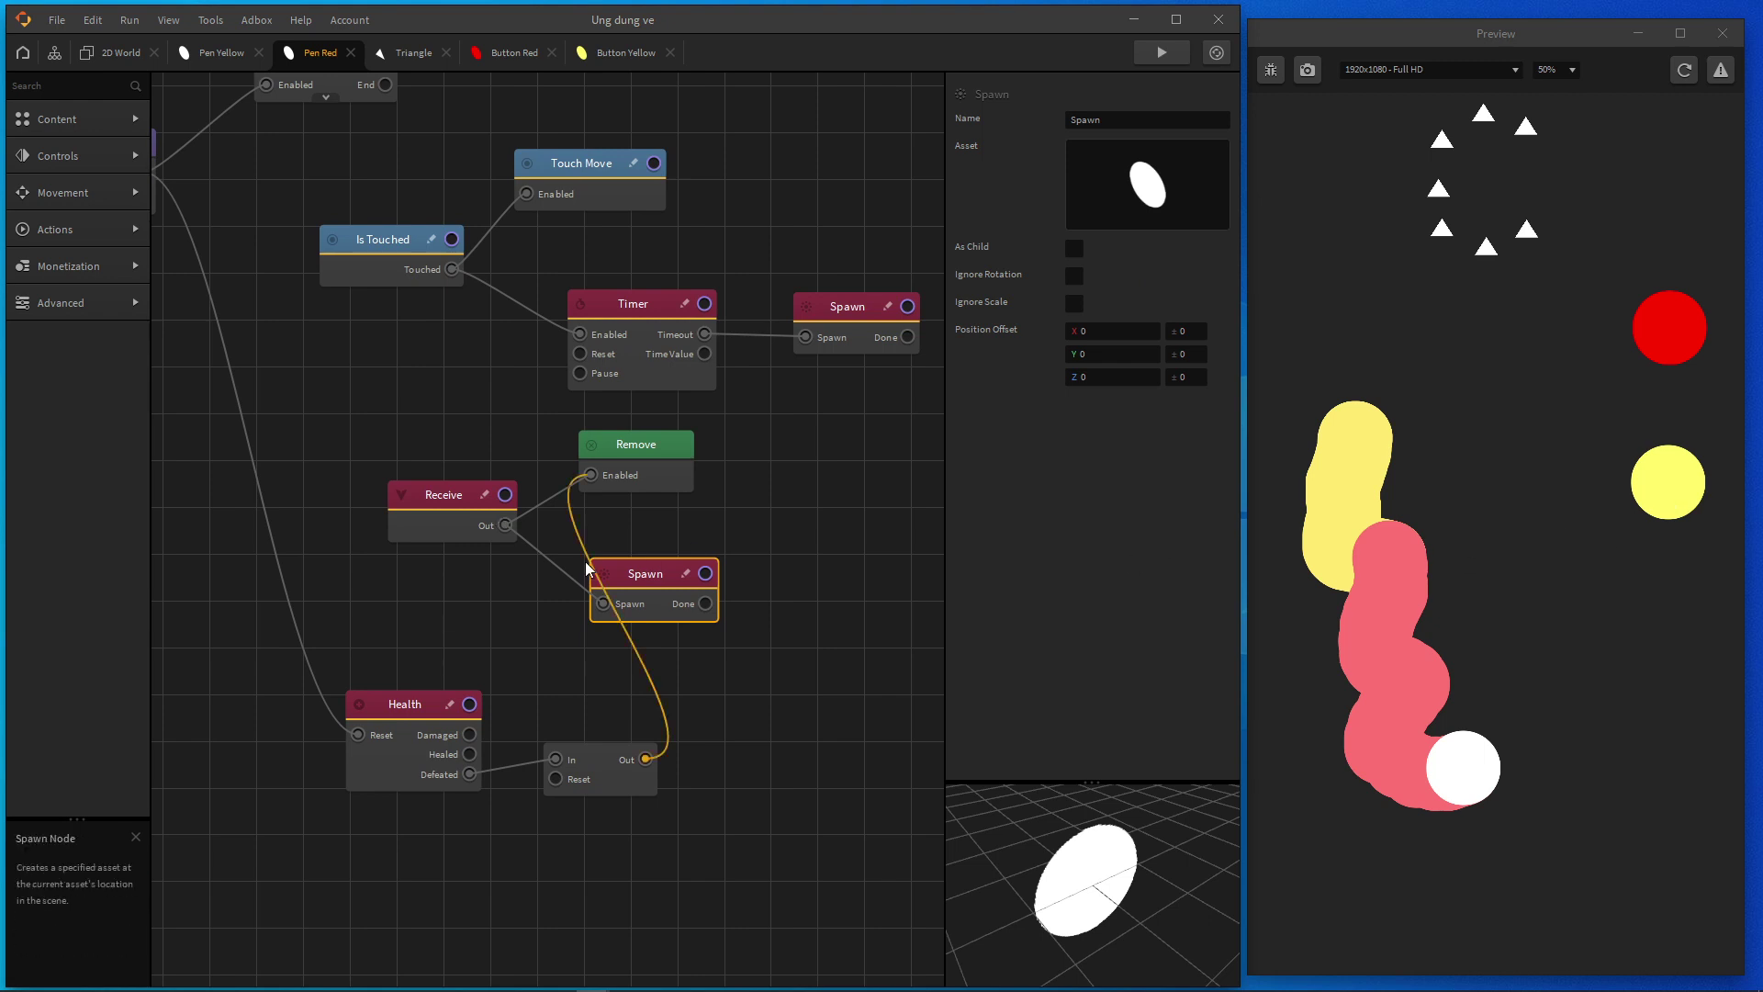
left_click(439, 494)
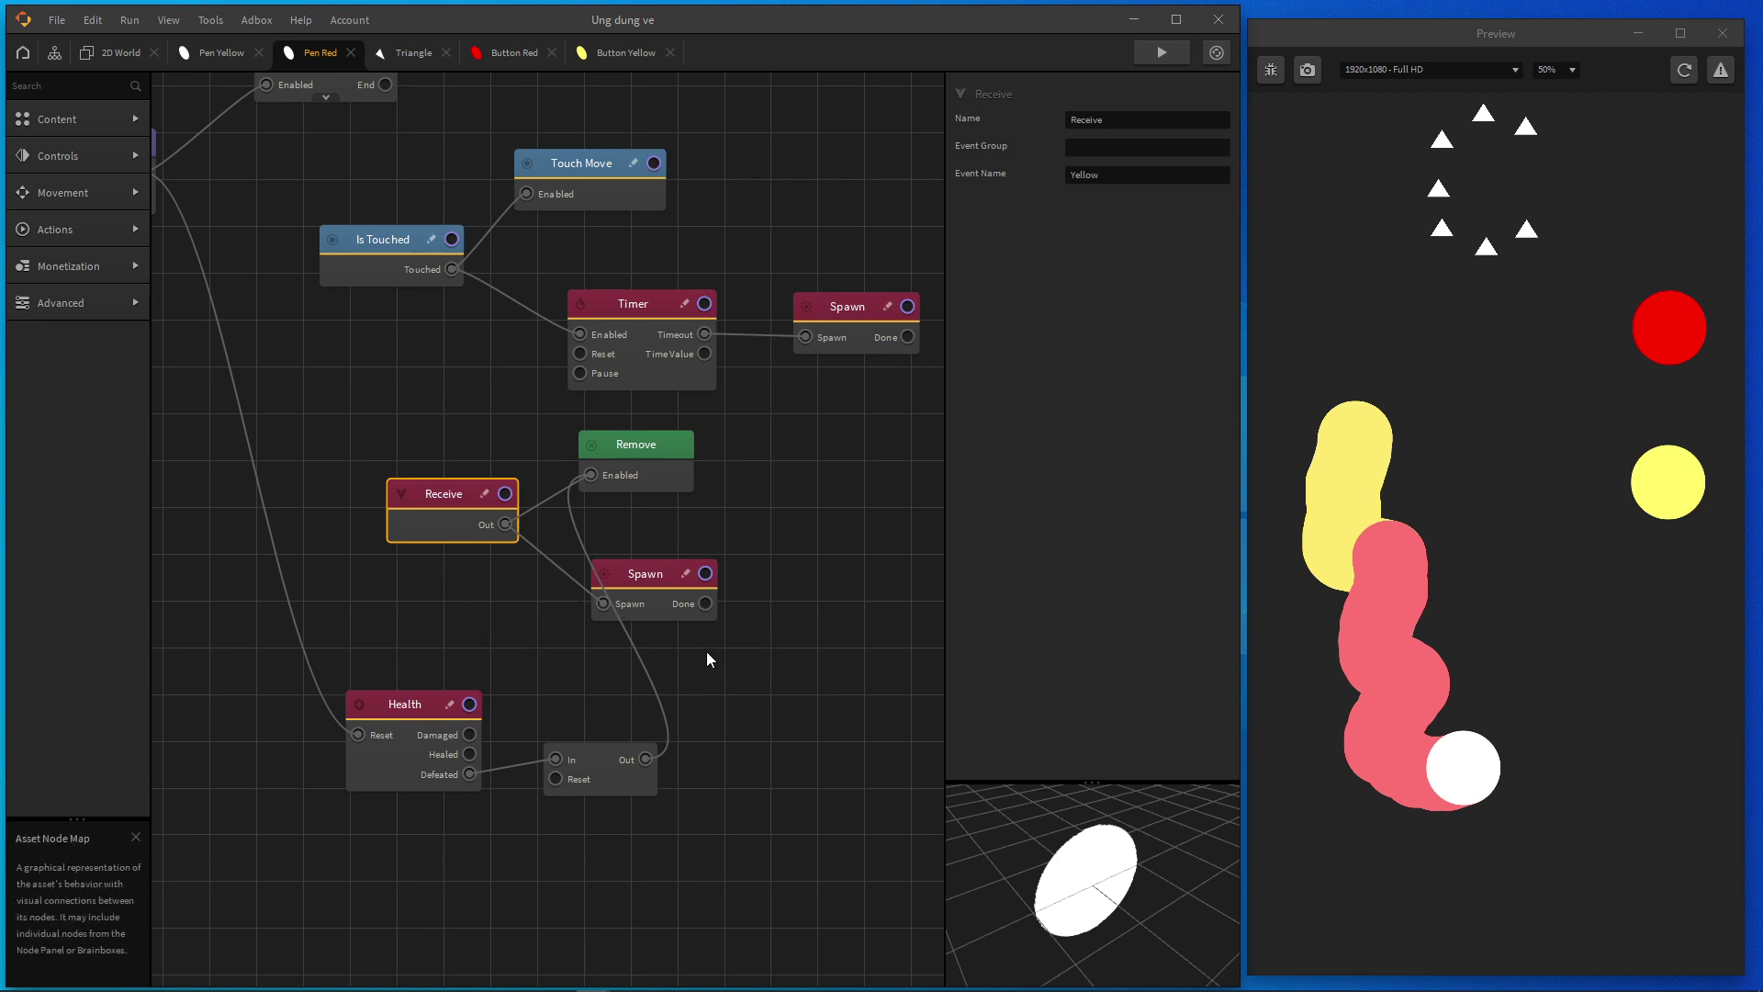
left_click_drag(440, 496, 442, 505)
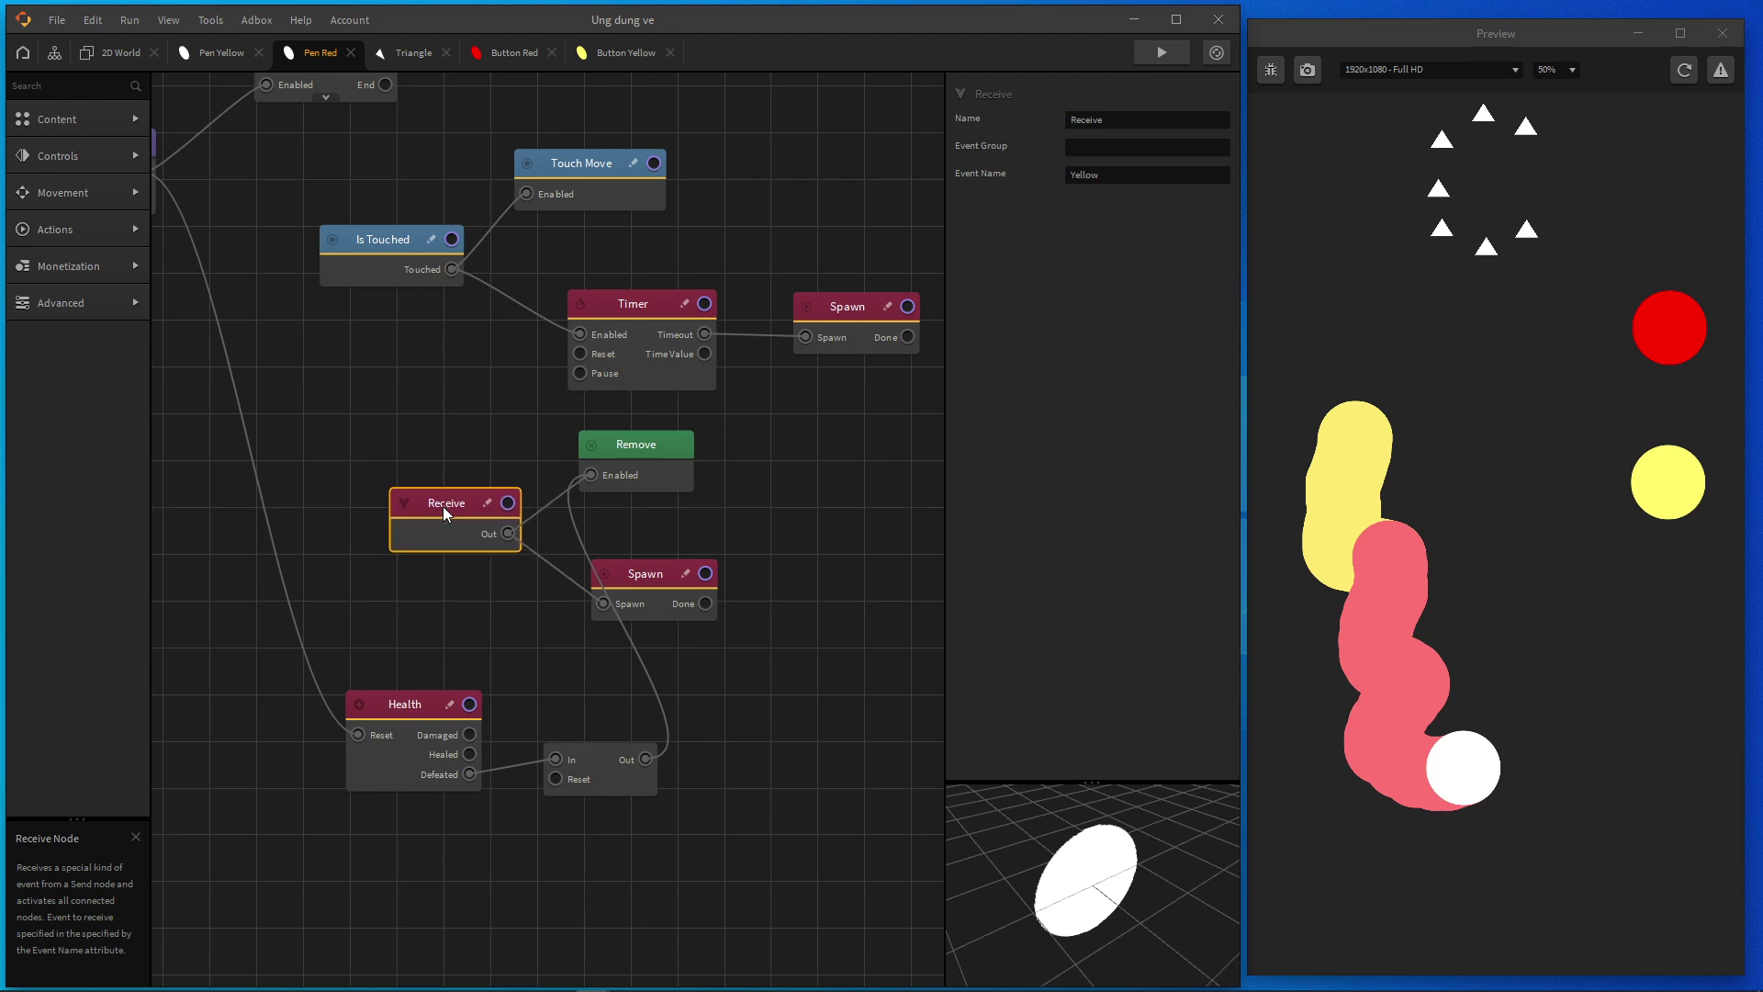
double_click(1083, 174)
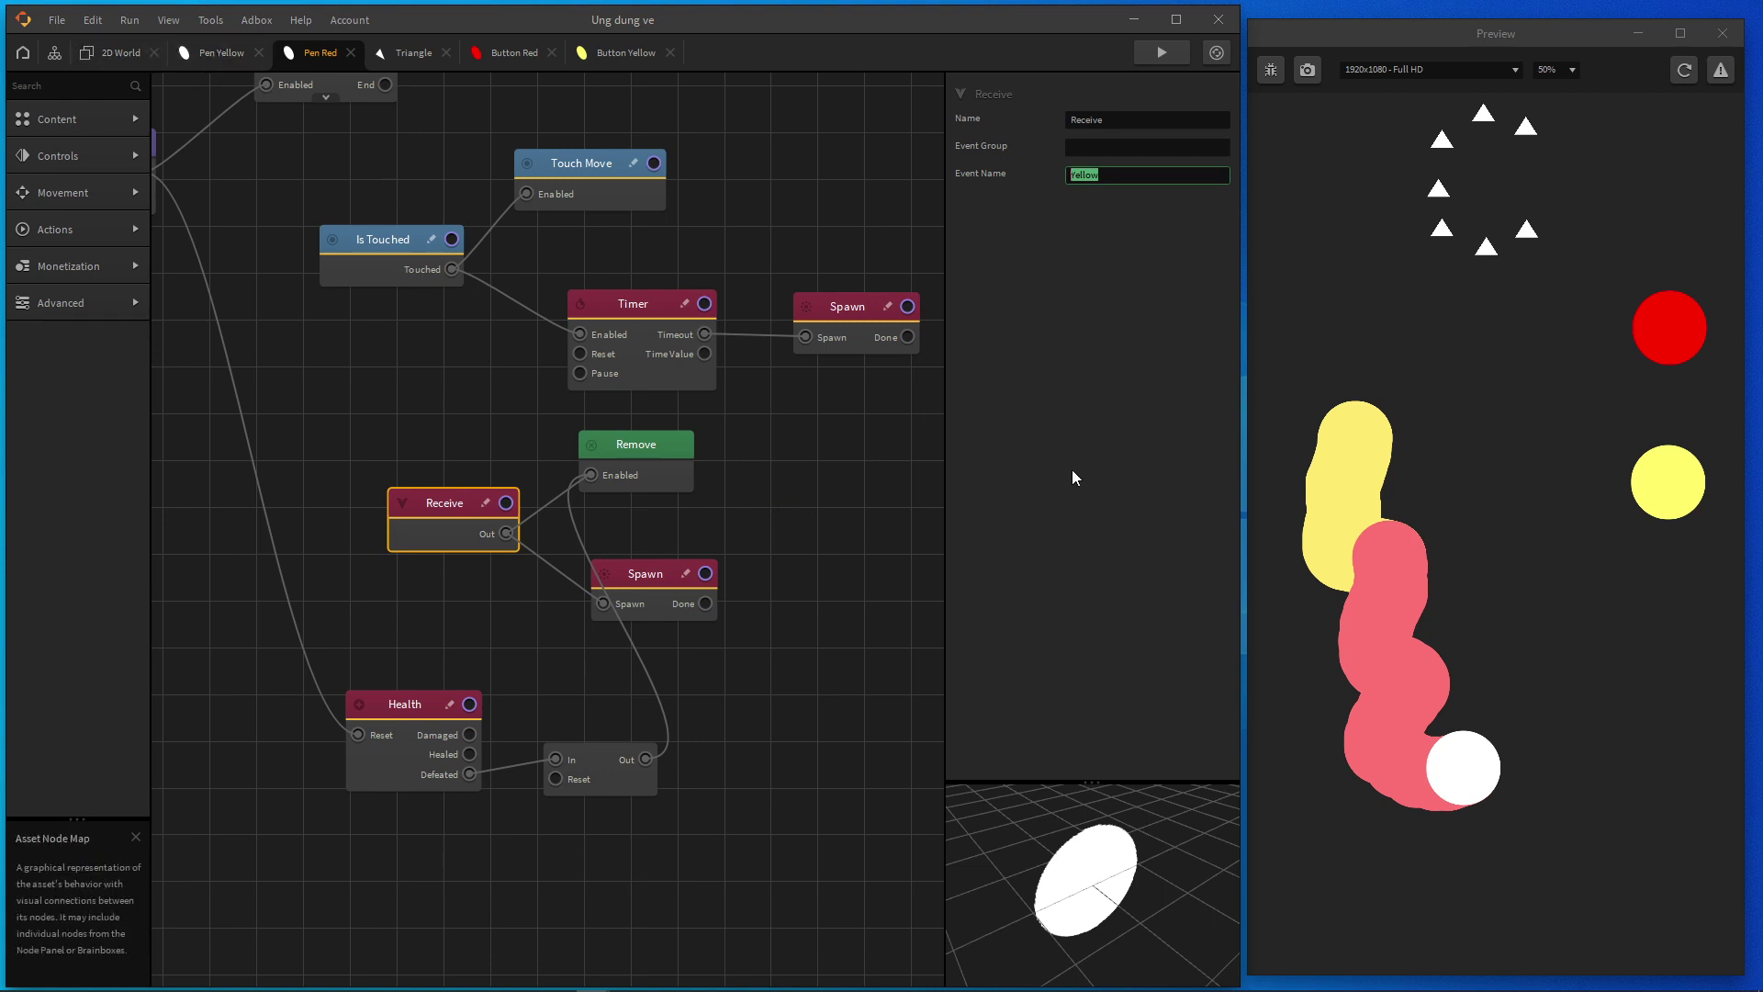
Step: Extend the preview drawing with a short yellow stroke and an upward red stroke, and open Pen Red's Timer Time value for editing
left_click(1500, 733)
mouse_move(1500, 733)
left_mouse_down()
mouse_move(1556, 672)
mouse_move(1502, 479)
left_mouse_up()
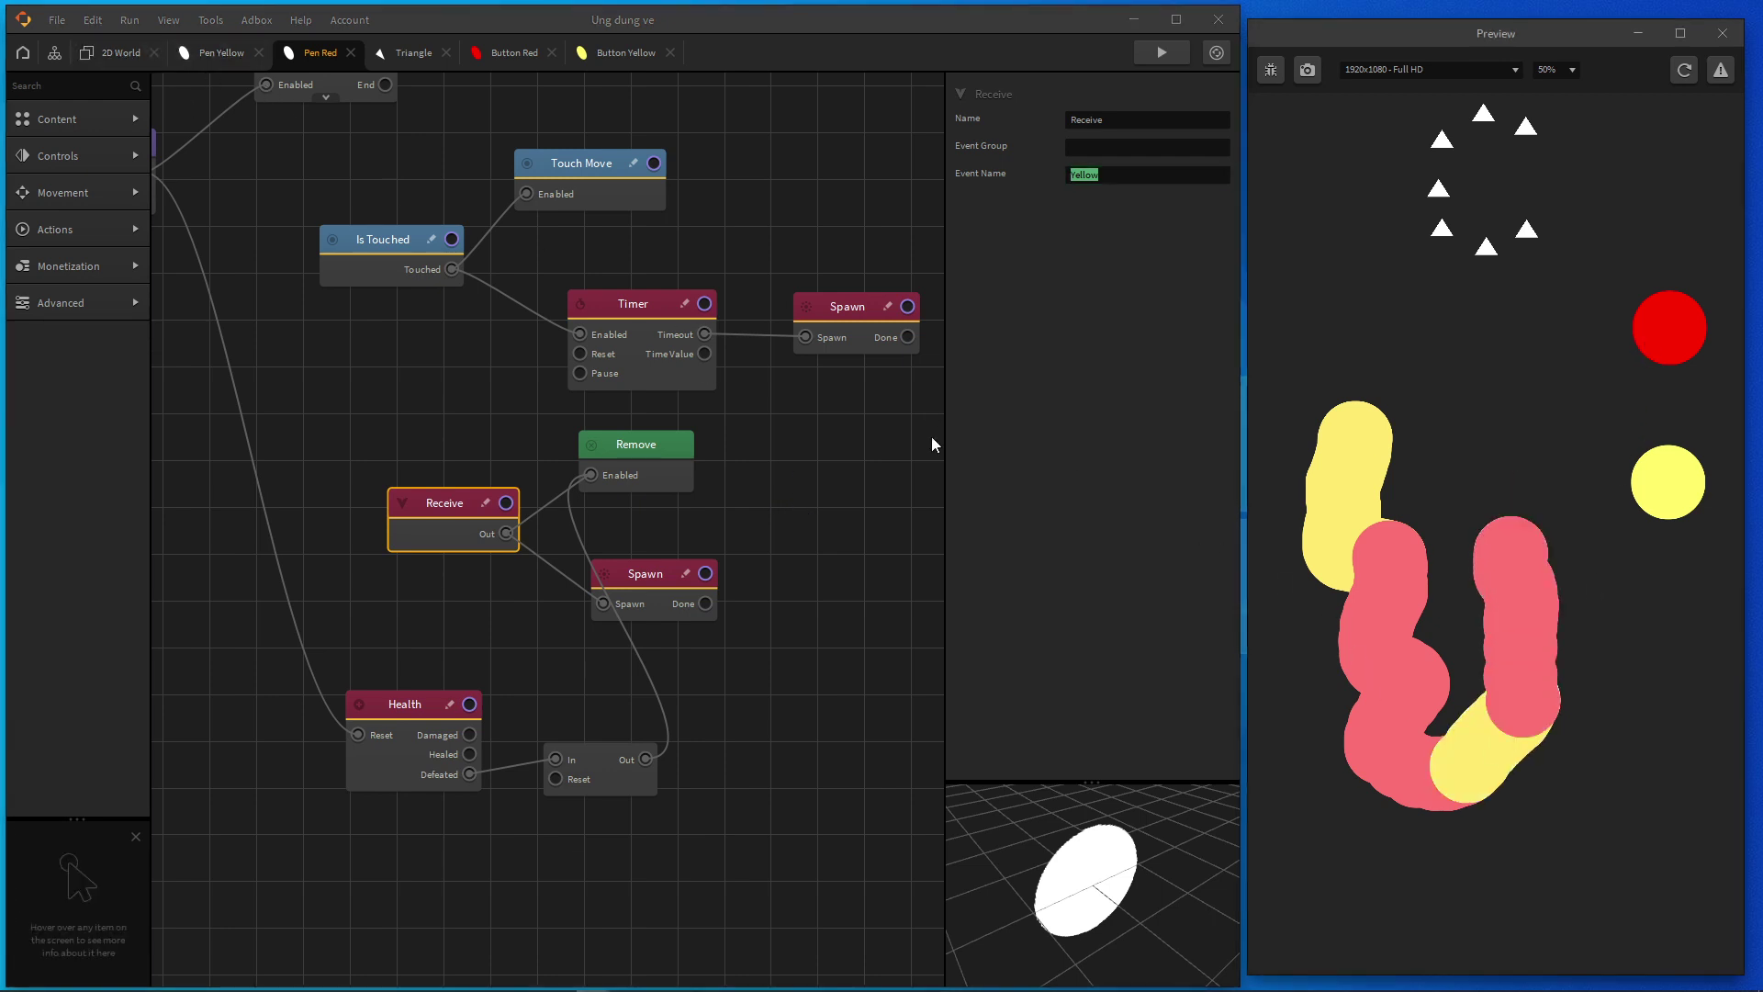
left_click(648, 360)
left_click(1110, 147)
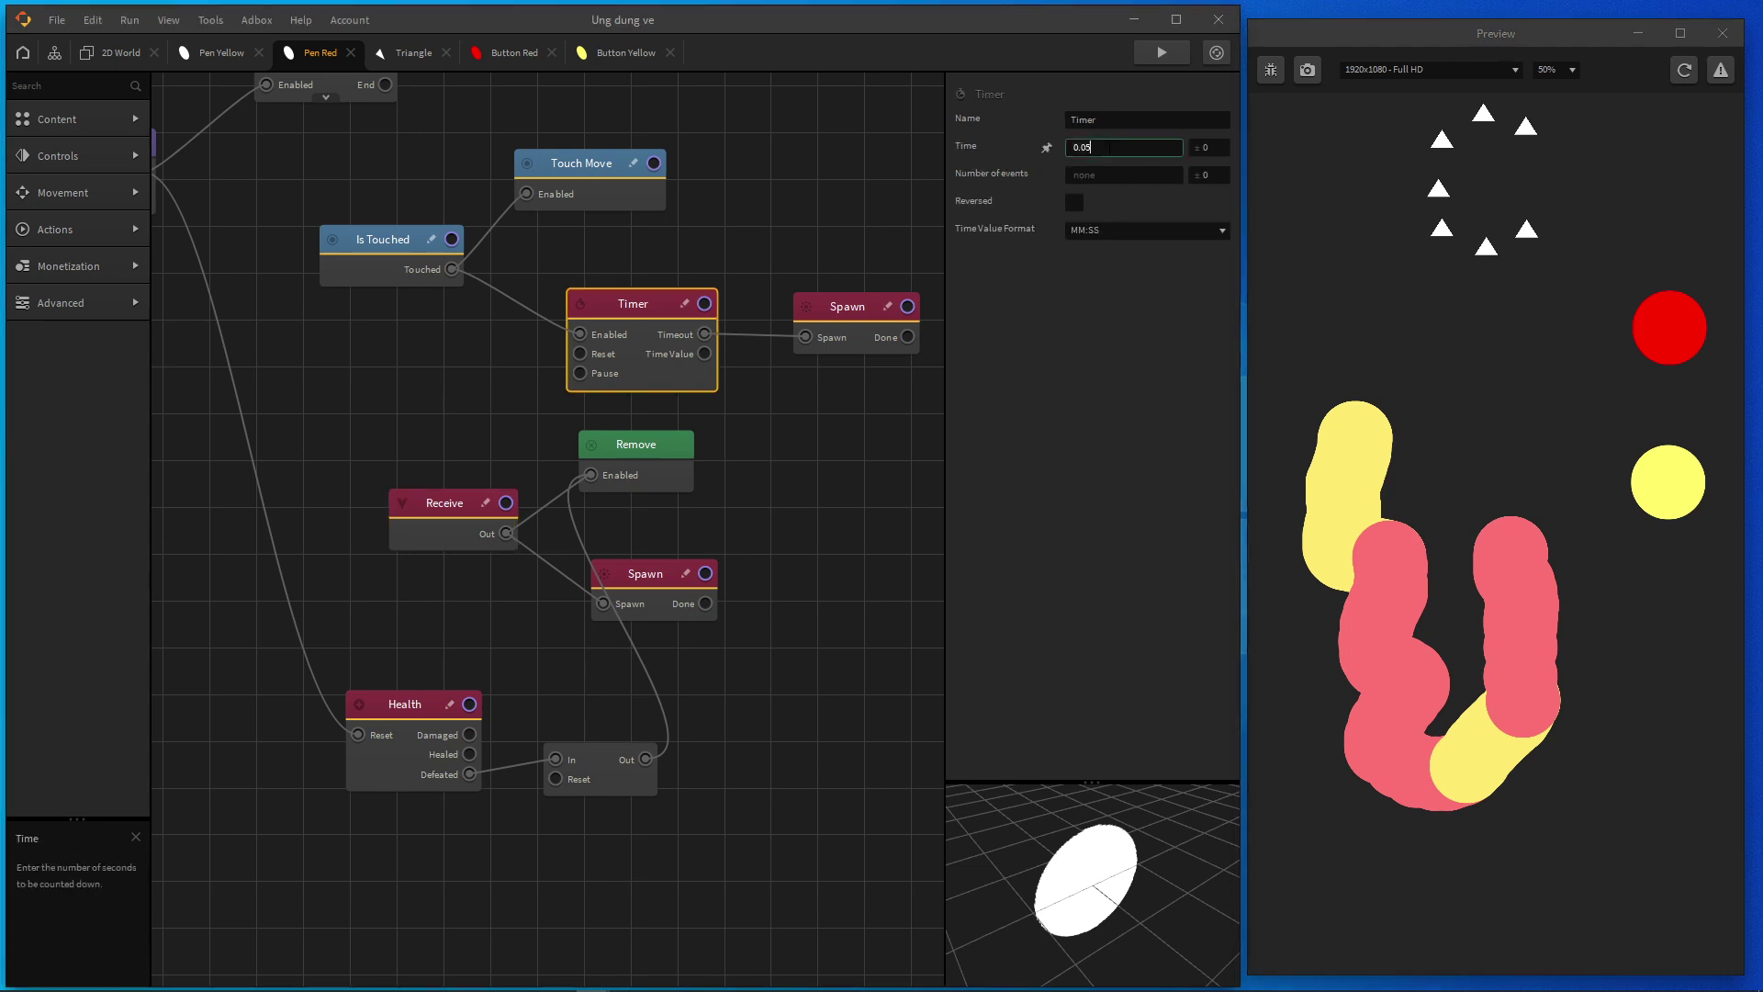
Step: Draw longer red strokes across the preview to test the pen, revisiting the Timer's Time value in between
left_click(1514, 544)
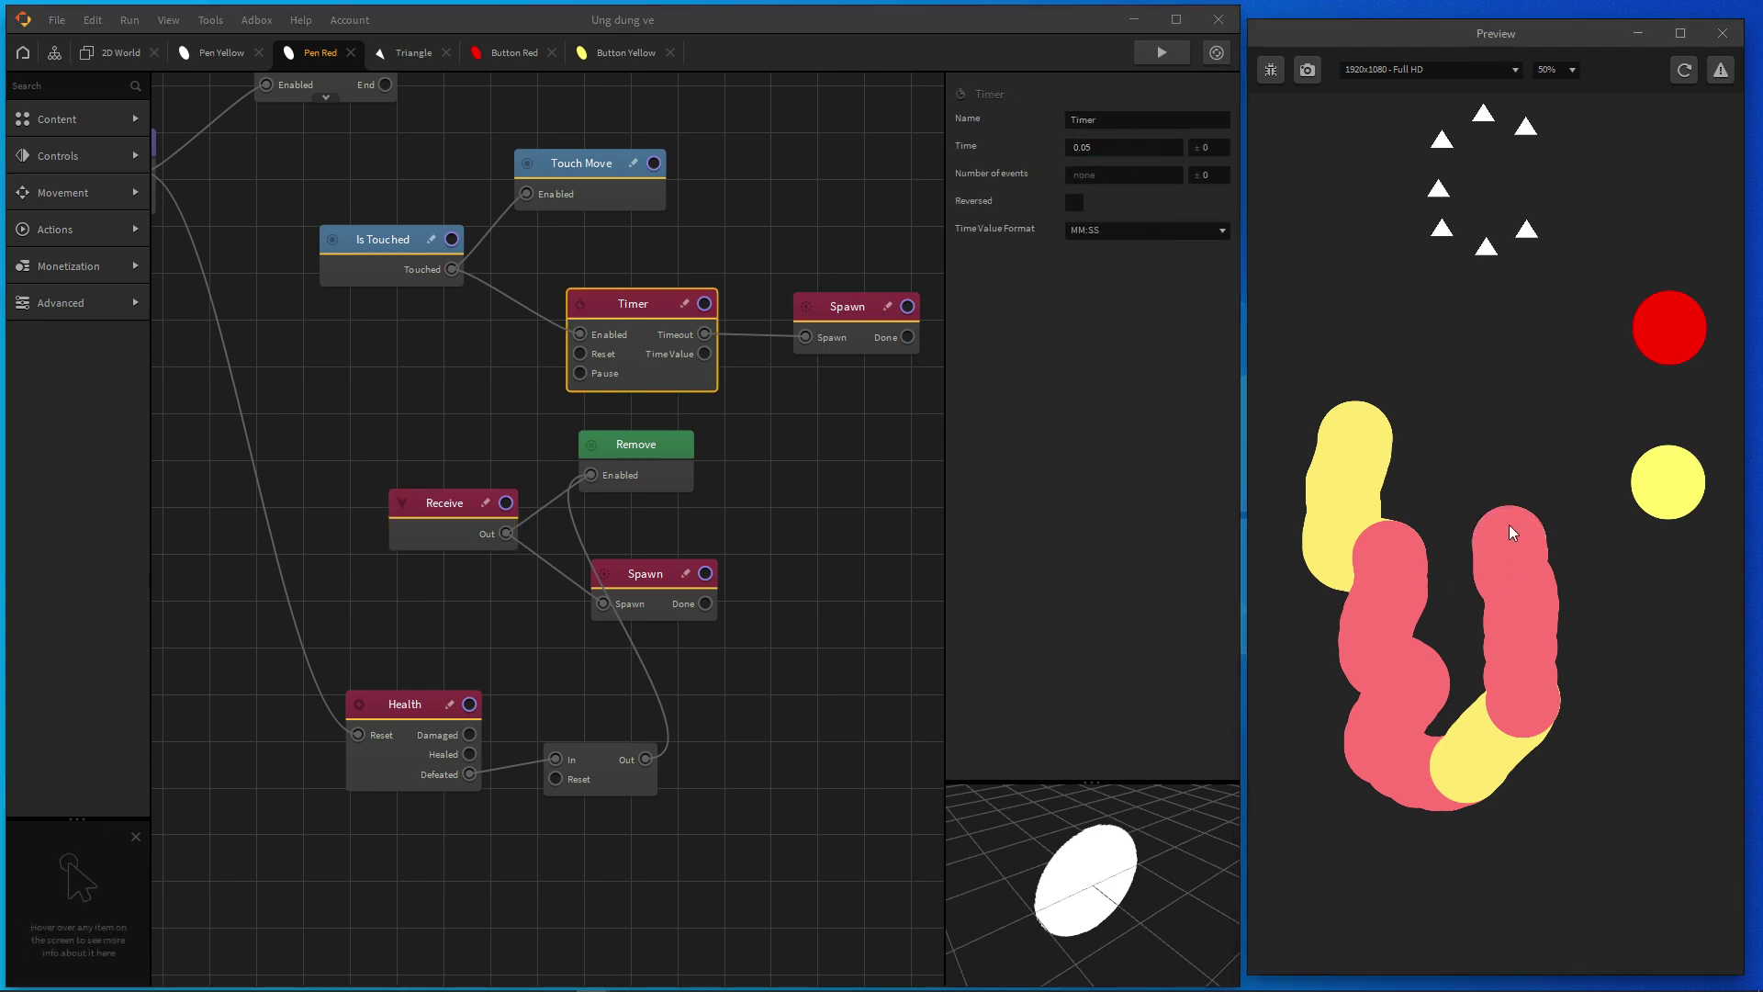
mouse_move(1508, 525)
left_mouse_down()
mouse_move(1447, 378)
mouse_move(1335, 202)
mouse_move(1447, 358)
left_mouse_up()
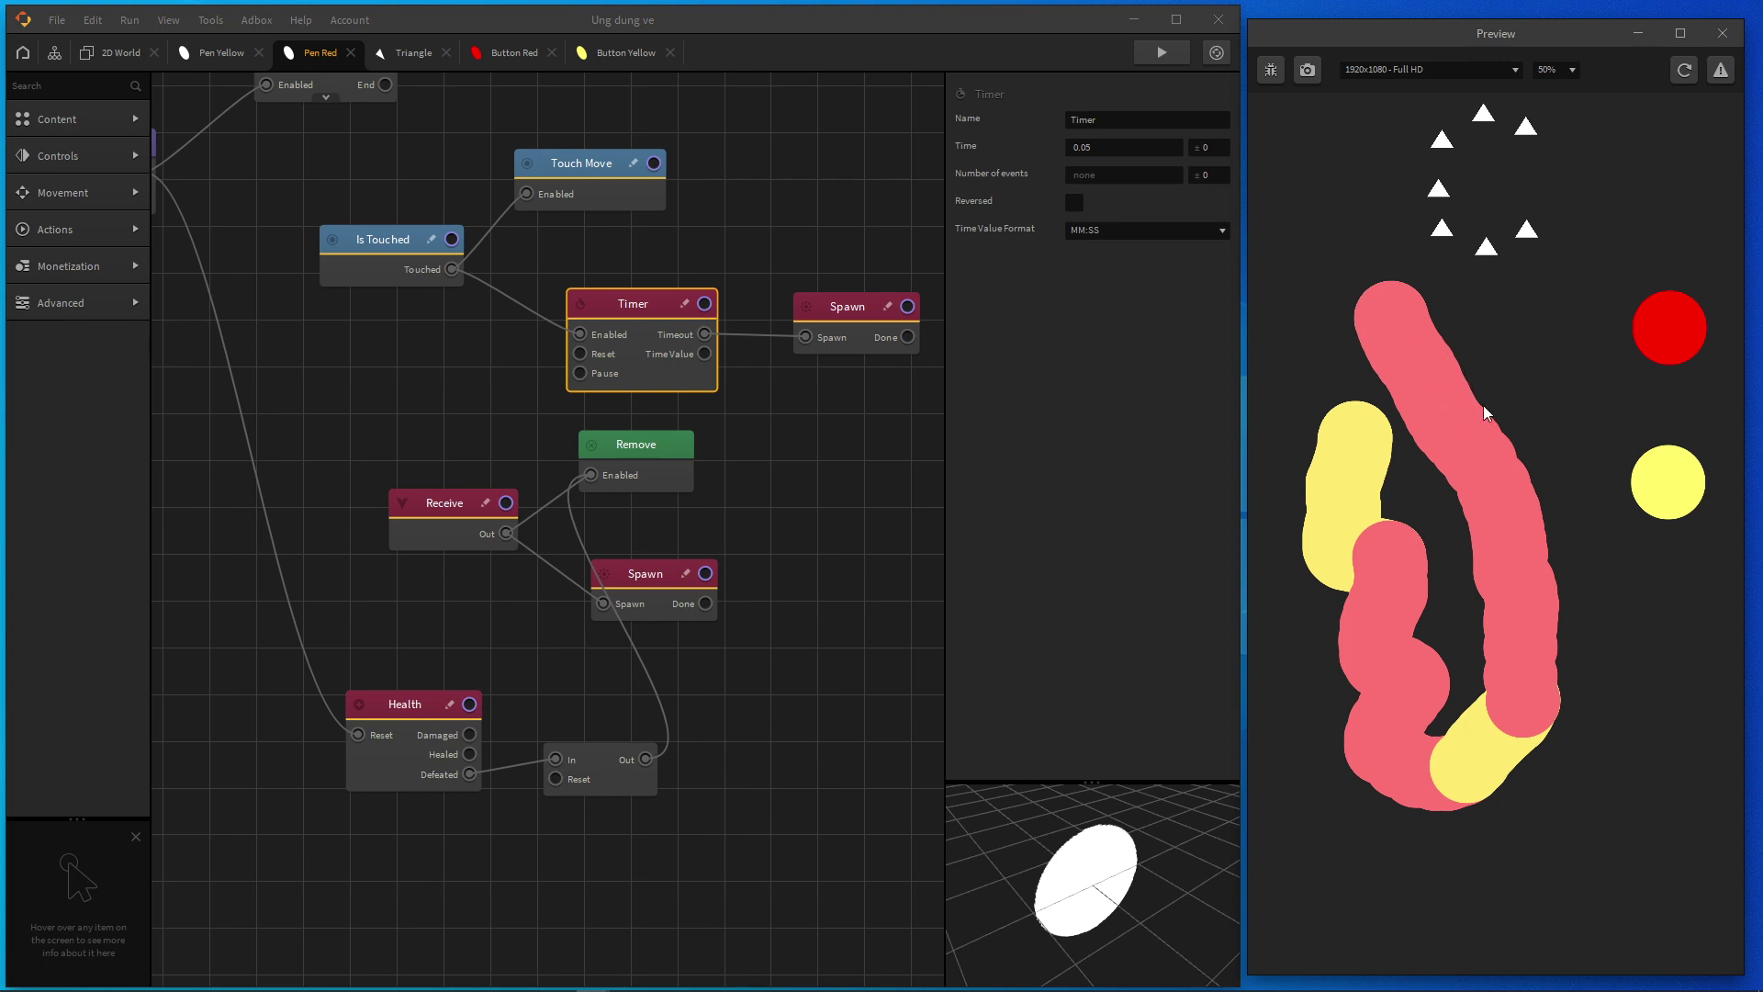
left_click(1108, 149)
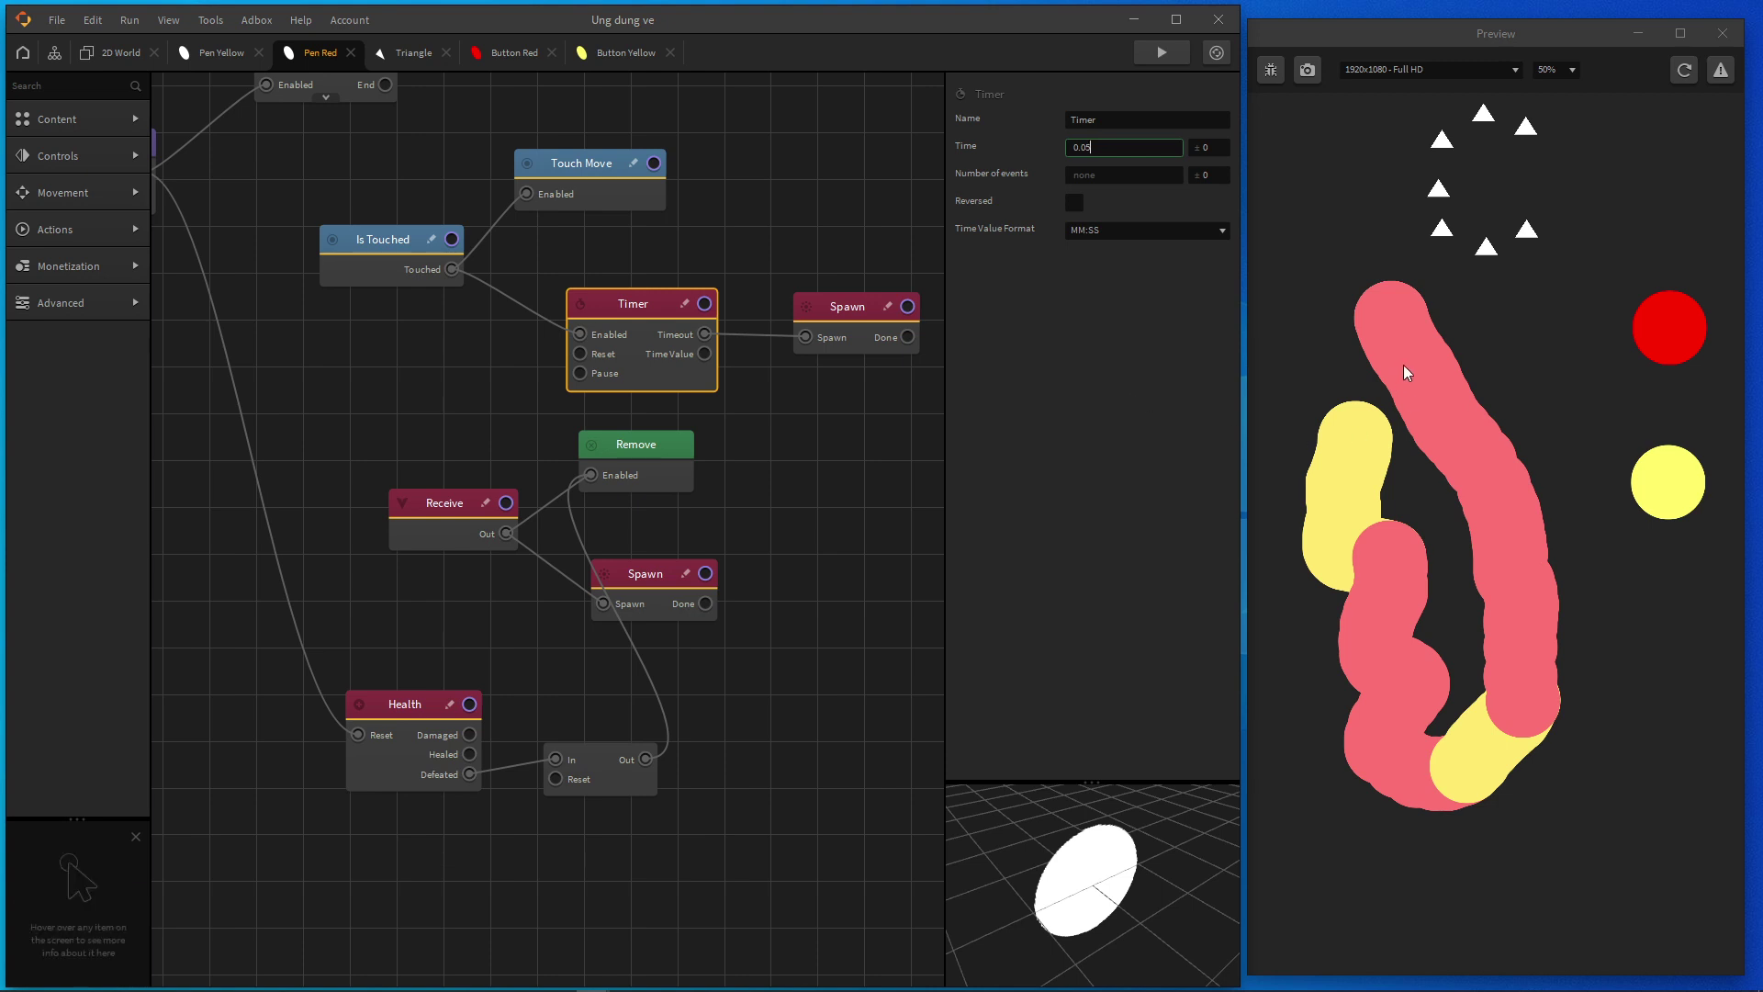
mouse_move(1396, 327)
left_mouse_down()
mouse_move(1329, 223)
mouse_move(1331, 154)
mouse_move(1320, 206)
mouse_move(1419, 334)
left_mouse_up()
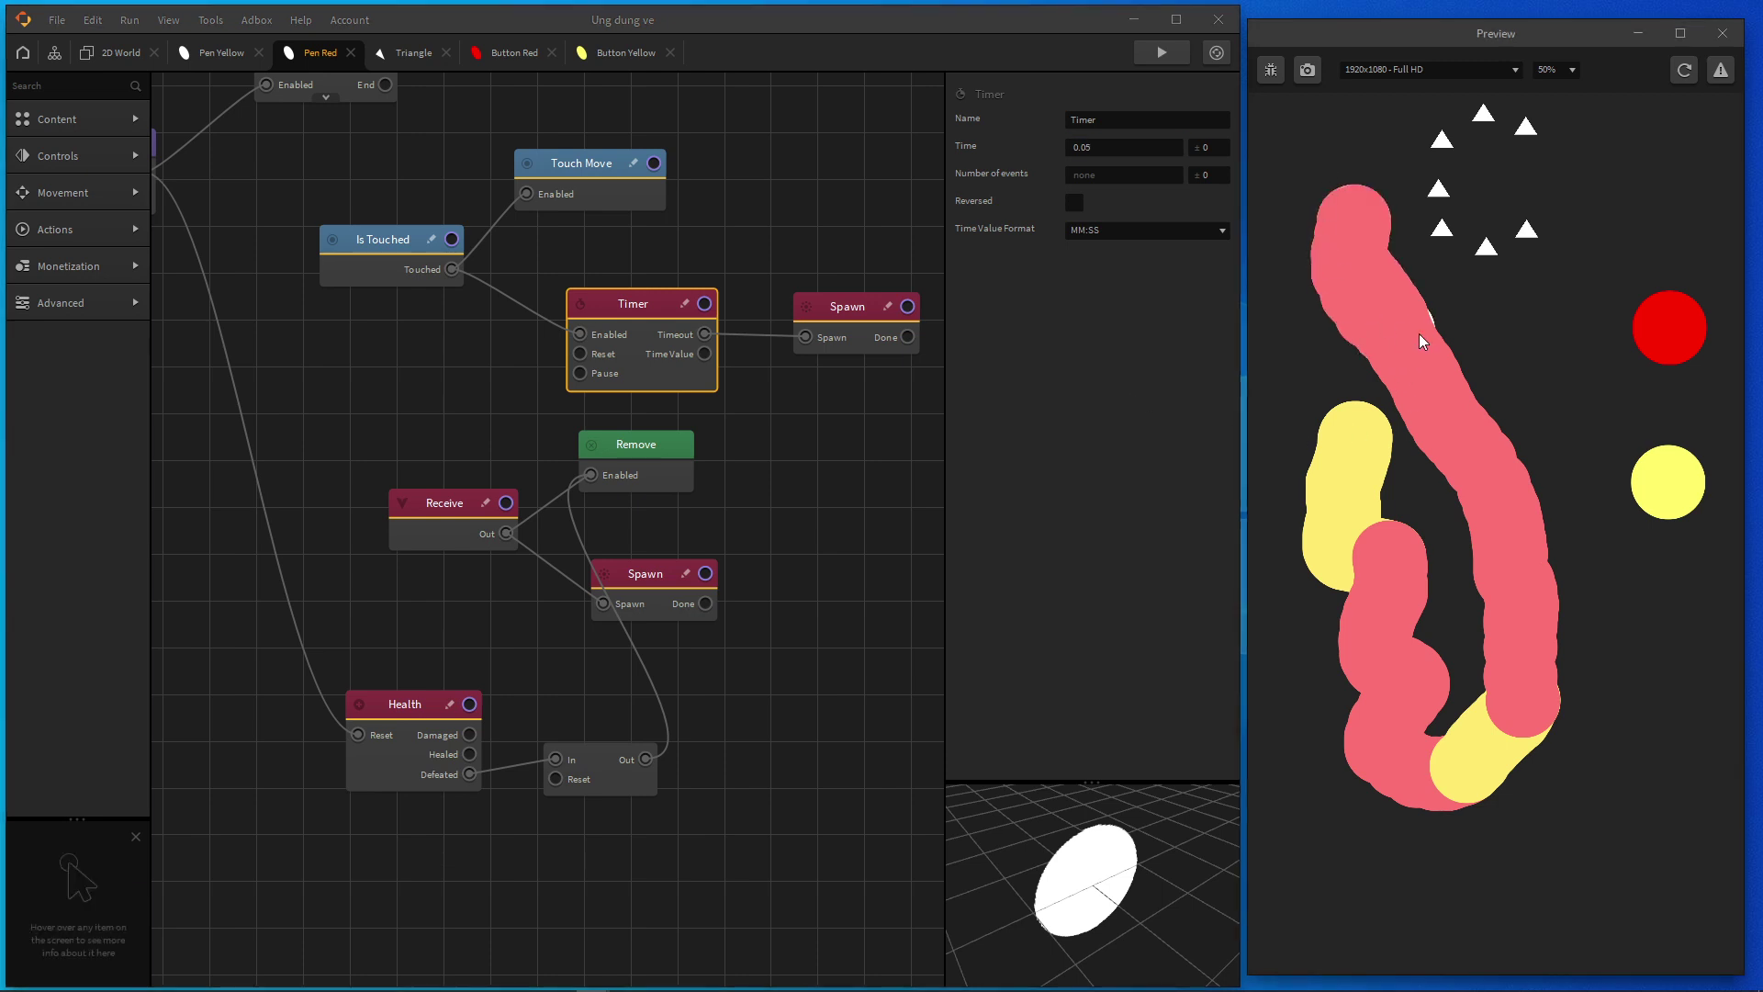
mouse_move(1555, 407)
left_mouse_down()
mouse_move(1572, 479)
mouse_move(1662, 607)
mouse_move(1671, 687)
mouse_move(1742, 761)
mouse_move(1618, 654)
mouse_move(1622, 620)
mouse_move(1644, 690)
left_mouse_up()
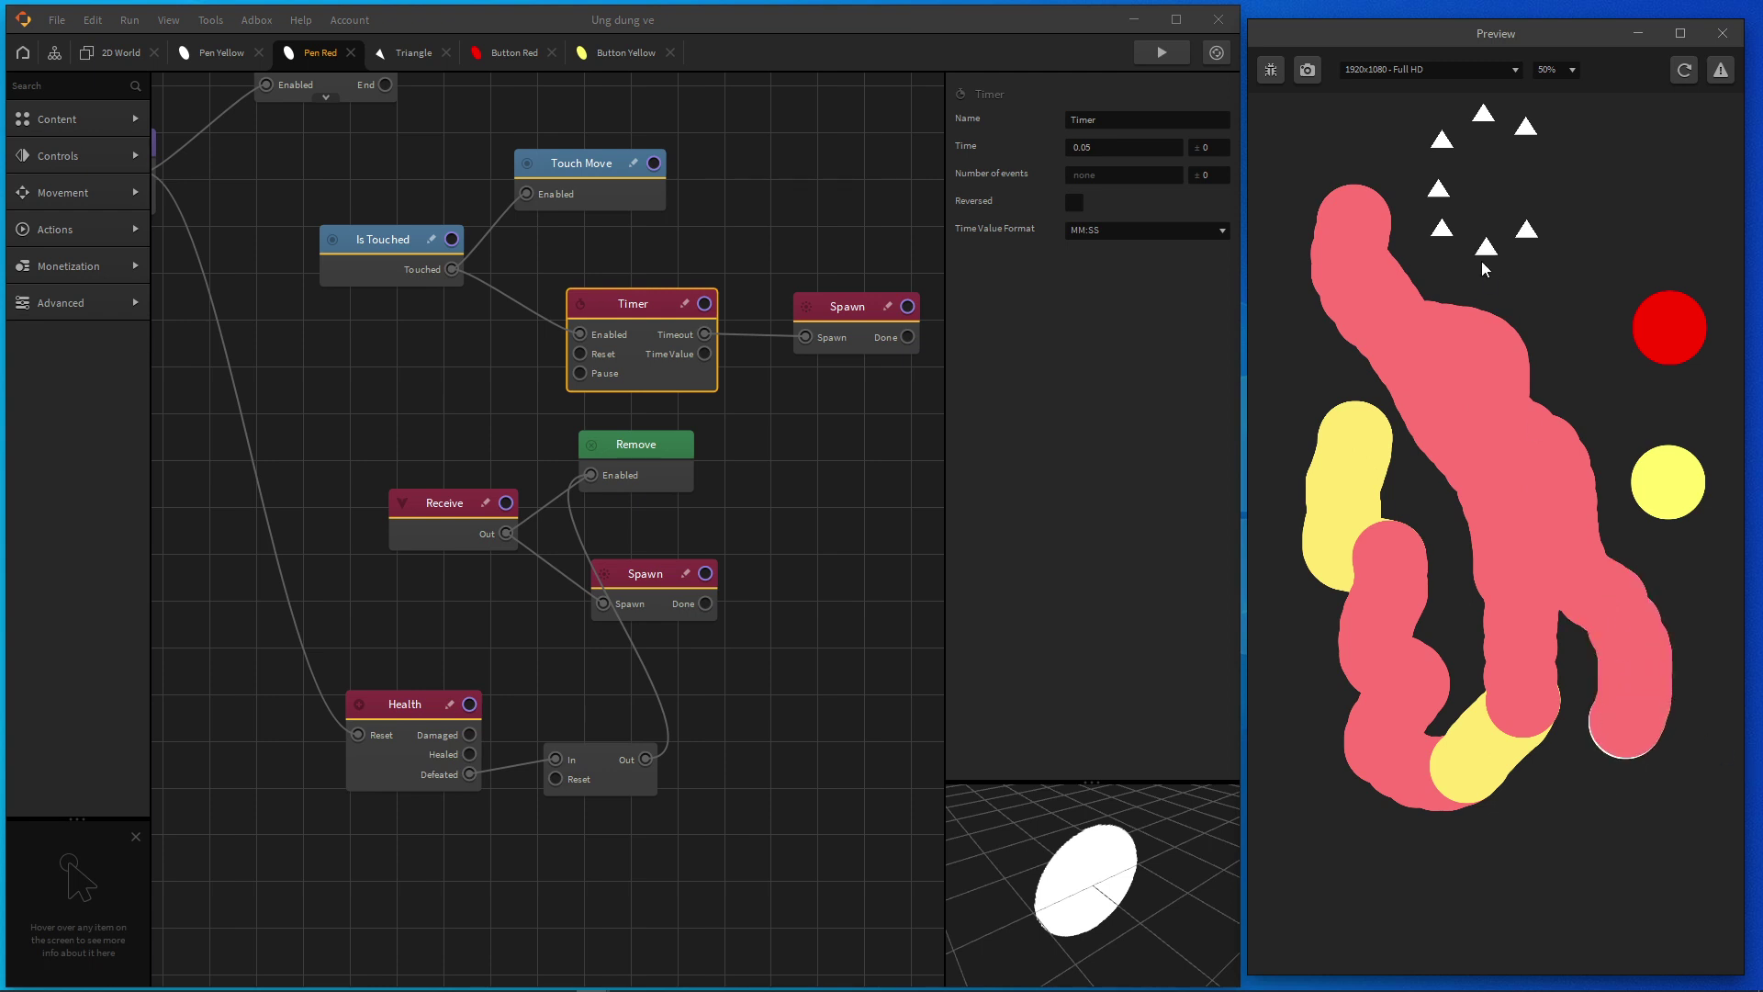
Step: Move Pen Yellow in the 2D World to the upper end of the triangle arc, about X 1.34, Y 18.14, and trace the arc in the restarted preview
left_click(1681, 77)
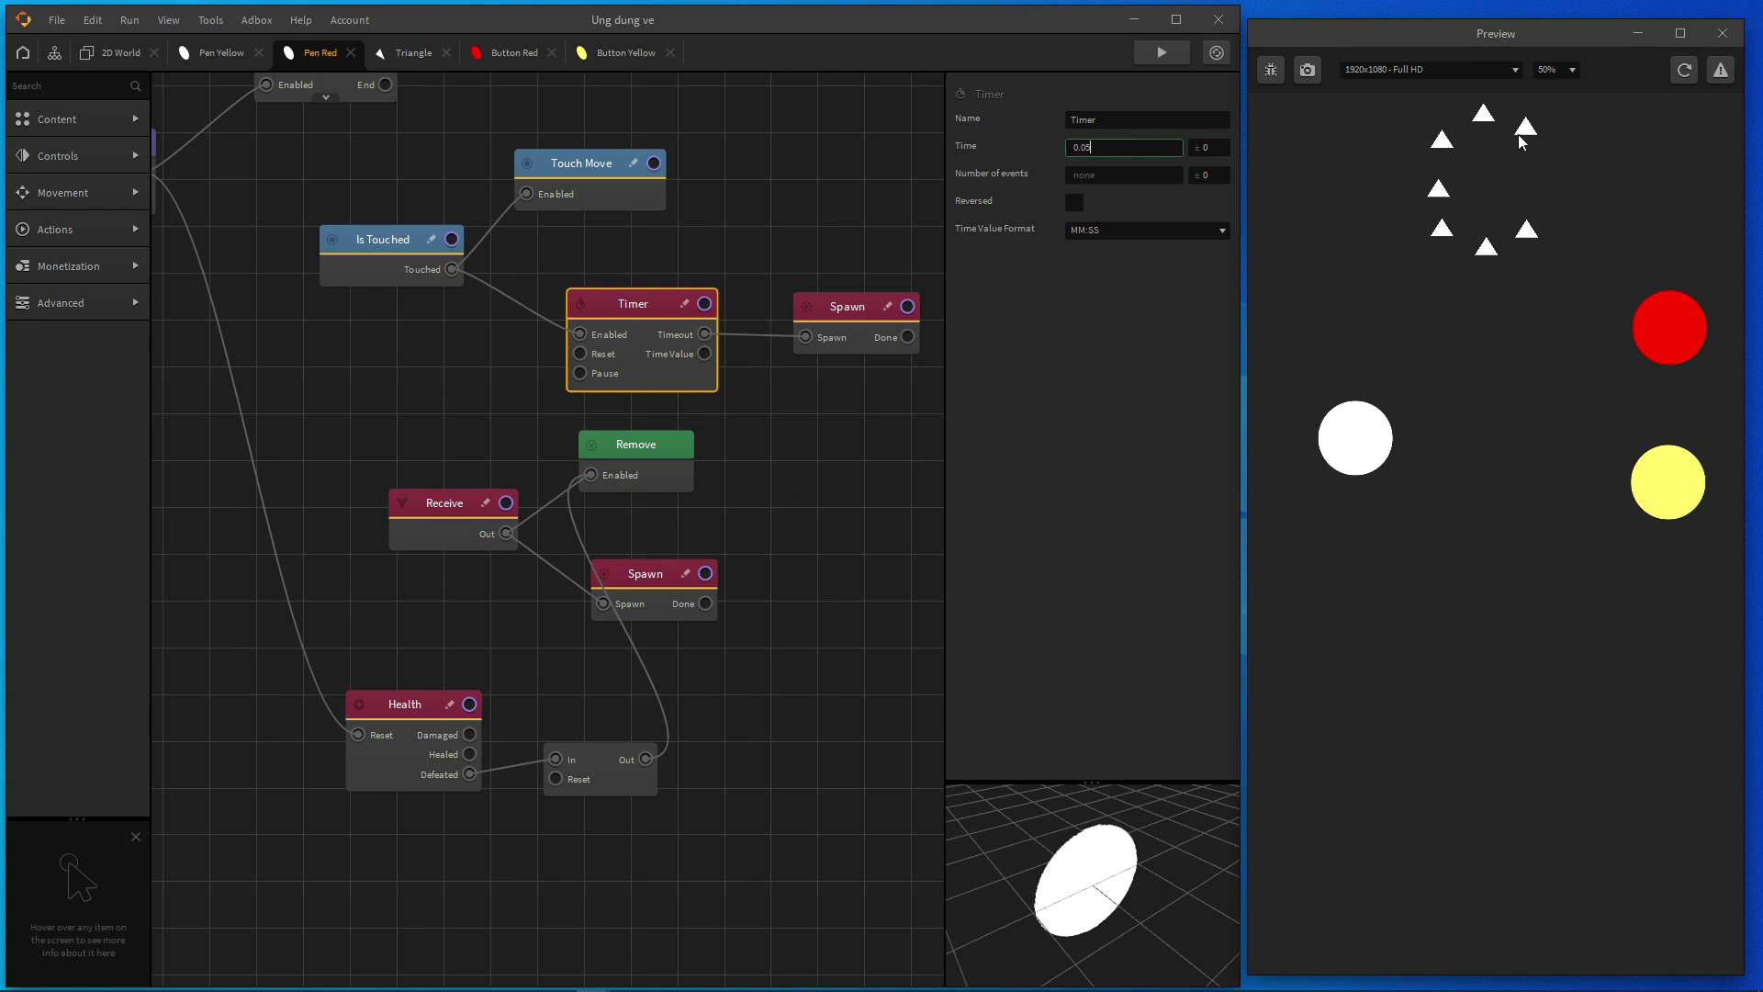
left_click(112, 52)
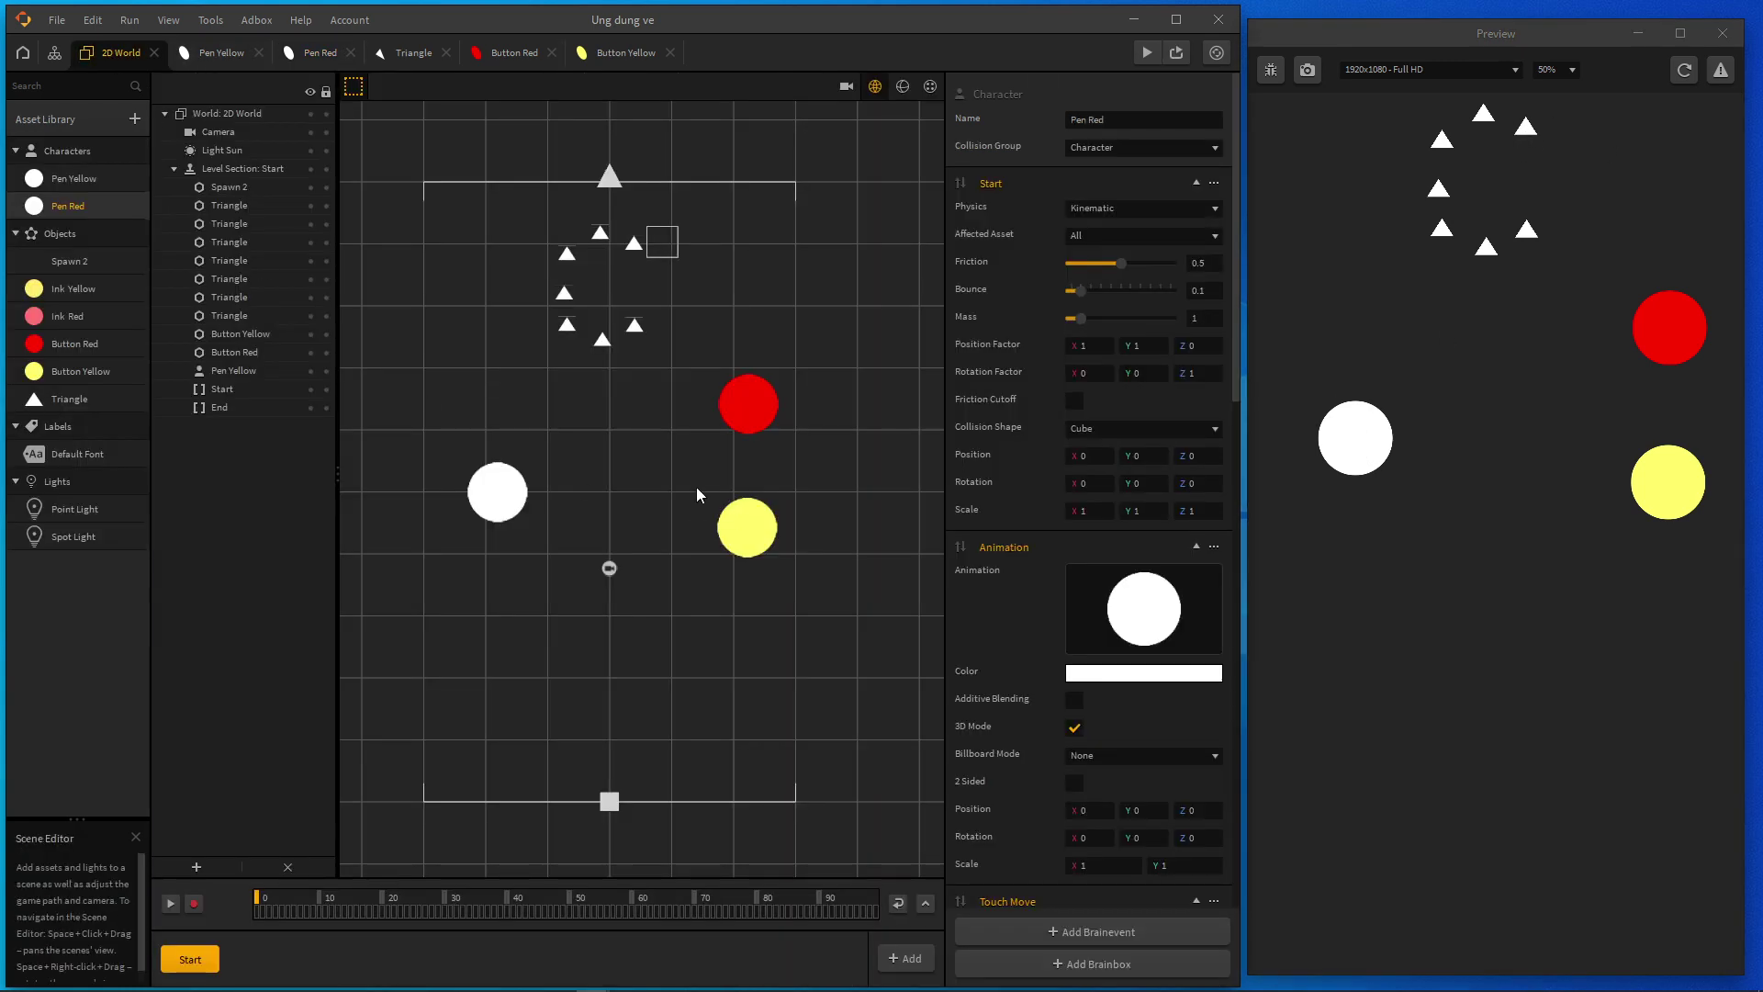
left_click(497, 491)
left_click_drag(493, 494, 647, 242)
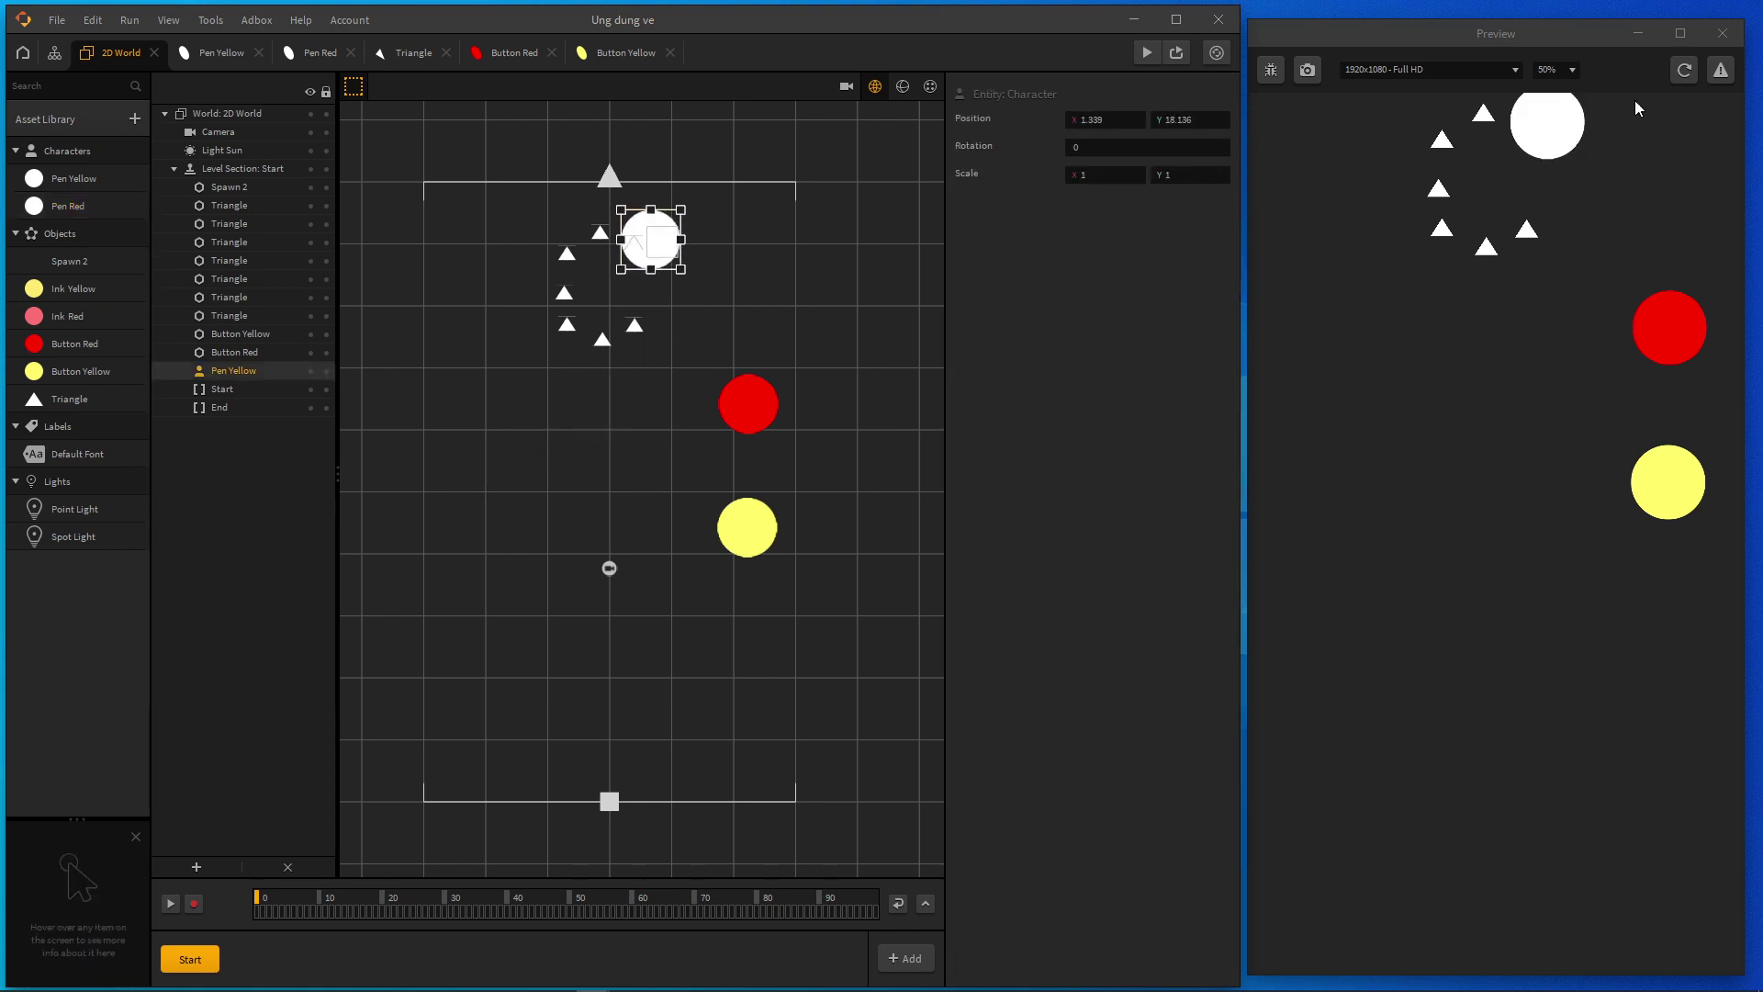
left_click(1684, 70)
mouse_move(1546, 129)
left_mouse_down()
mouse_move(1440, 138)
mouse_move(1393, 257)
mouse_move(1439, 308)
mouse_move(1532, 307)
left_mouse_up()
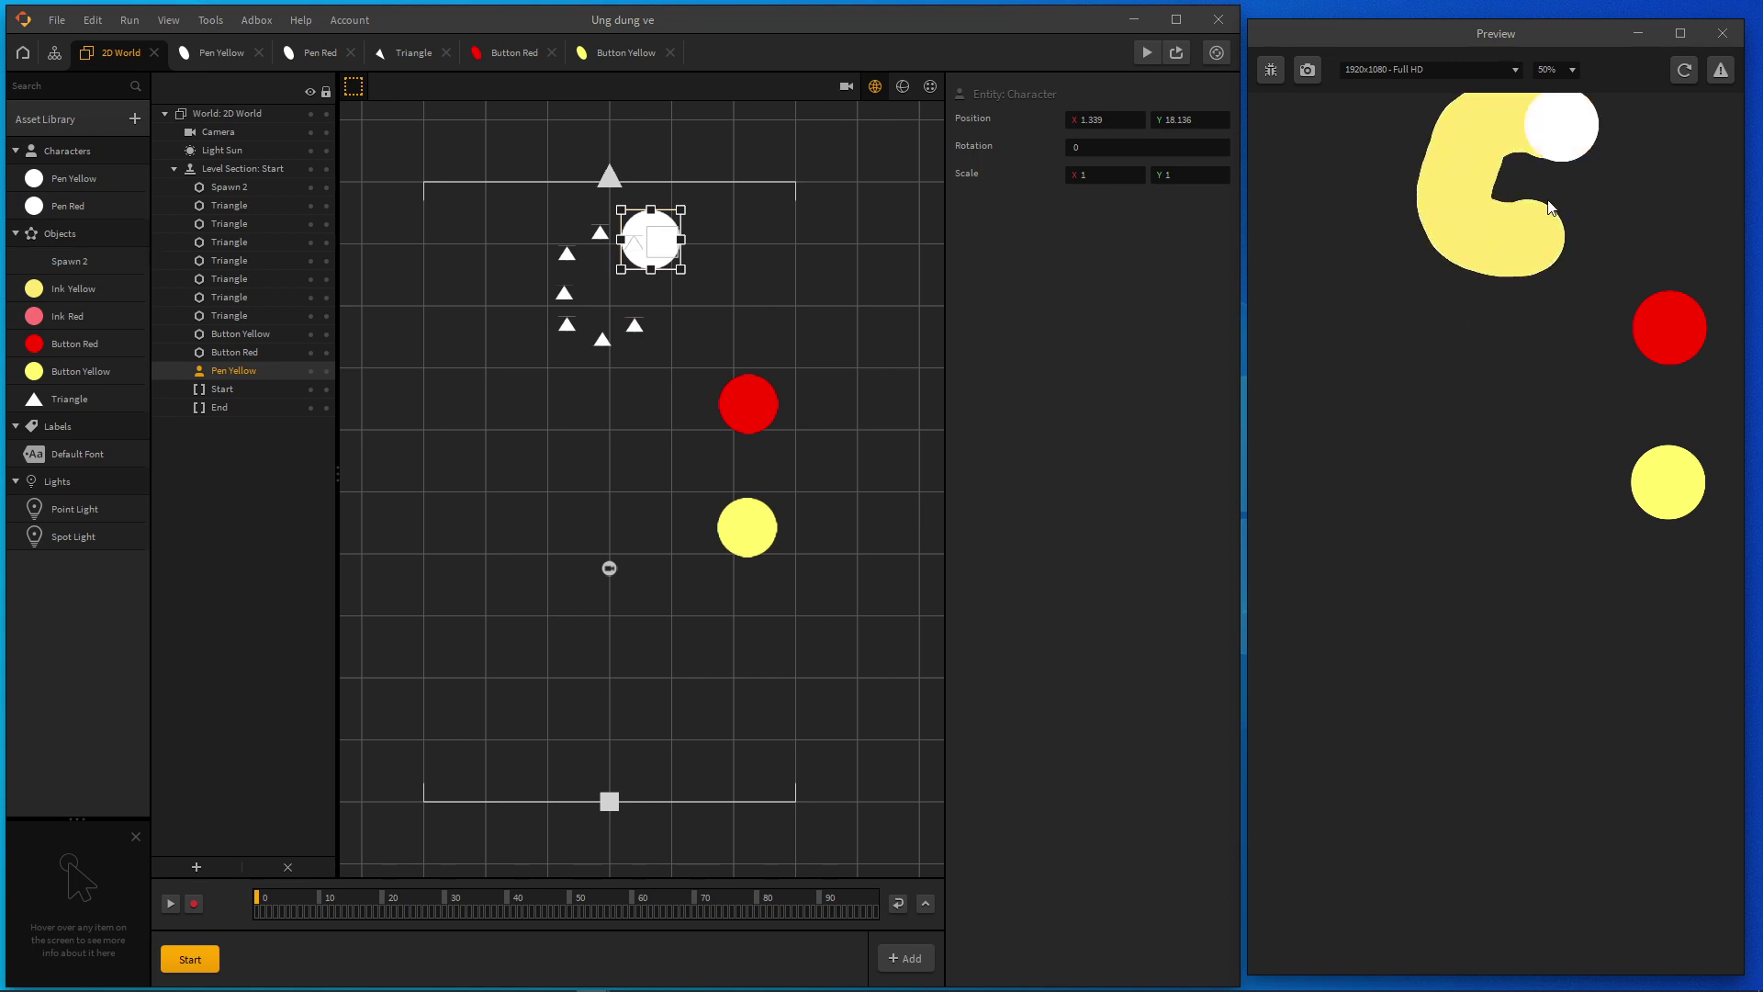
Step: Examine the triangles in the scene, and inspect the If Collide and Damage nodes in the Triangle asset's node map
scroll(567, 277, "up", 2)
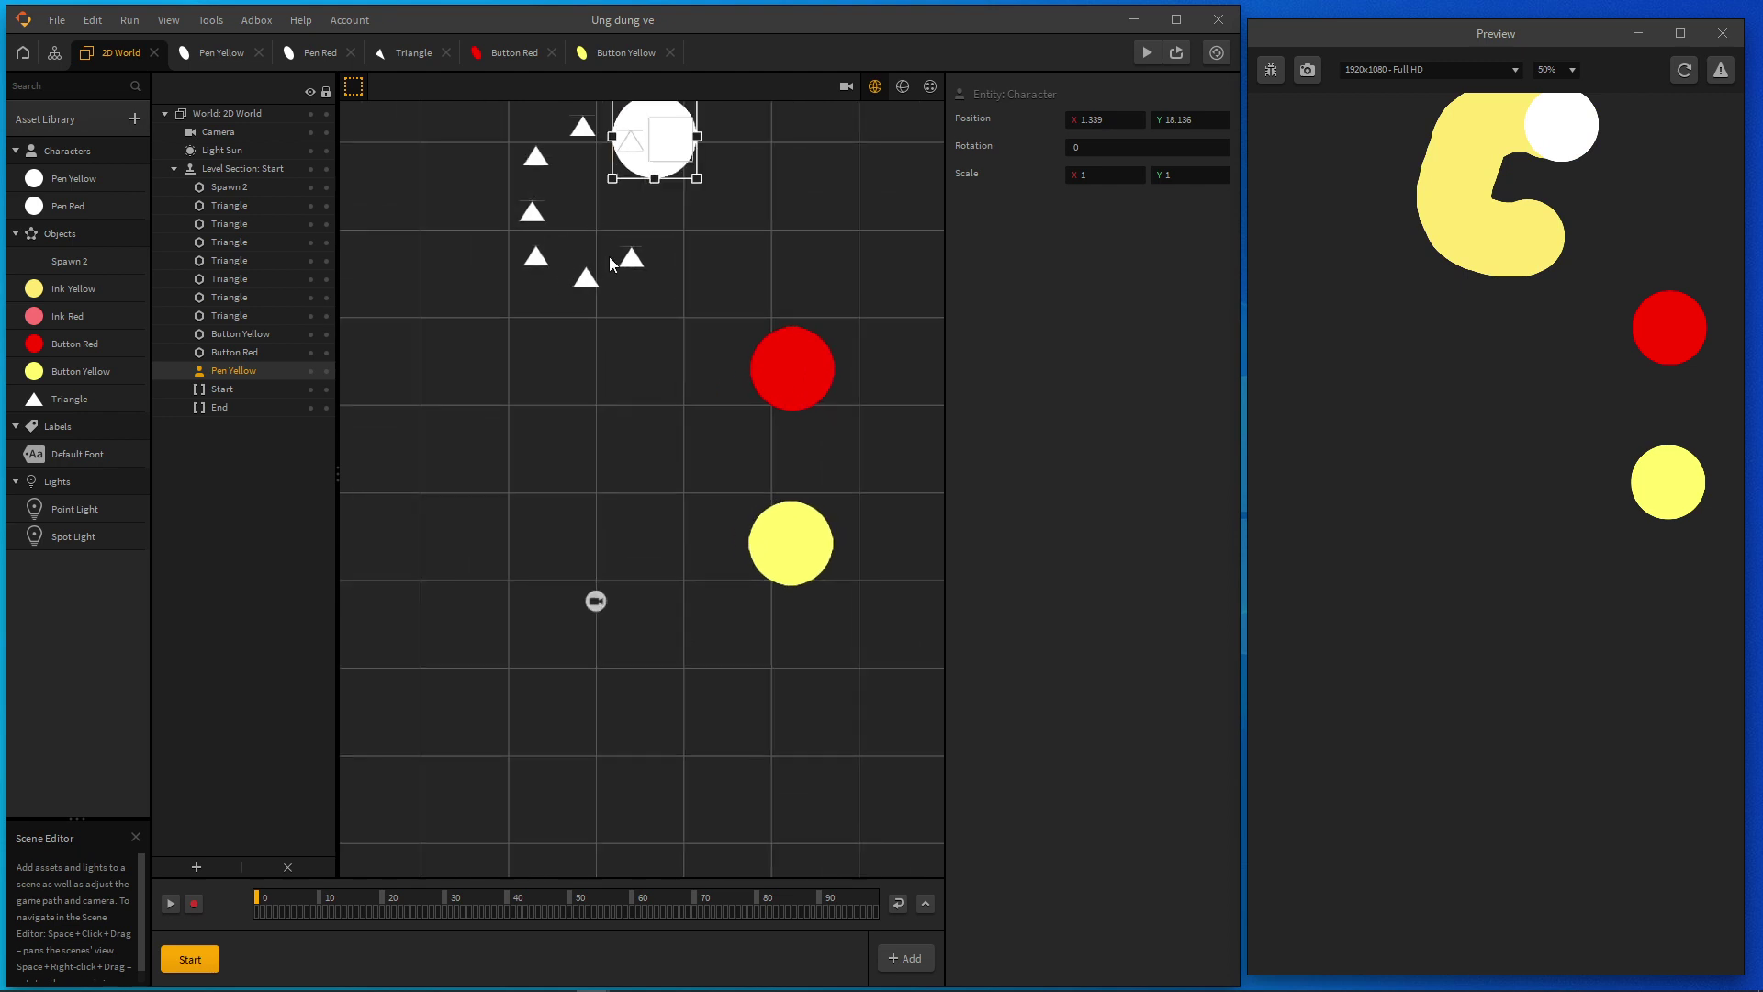
left_click_drag(609, 263, 631, 467)
scroll(617, 343, "up", 1)
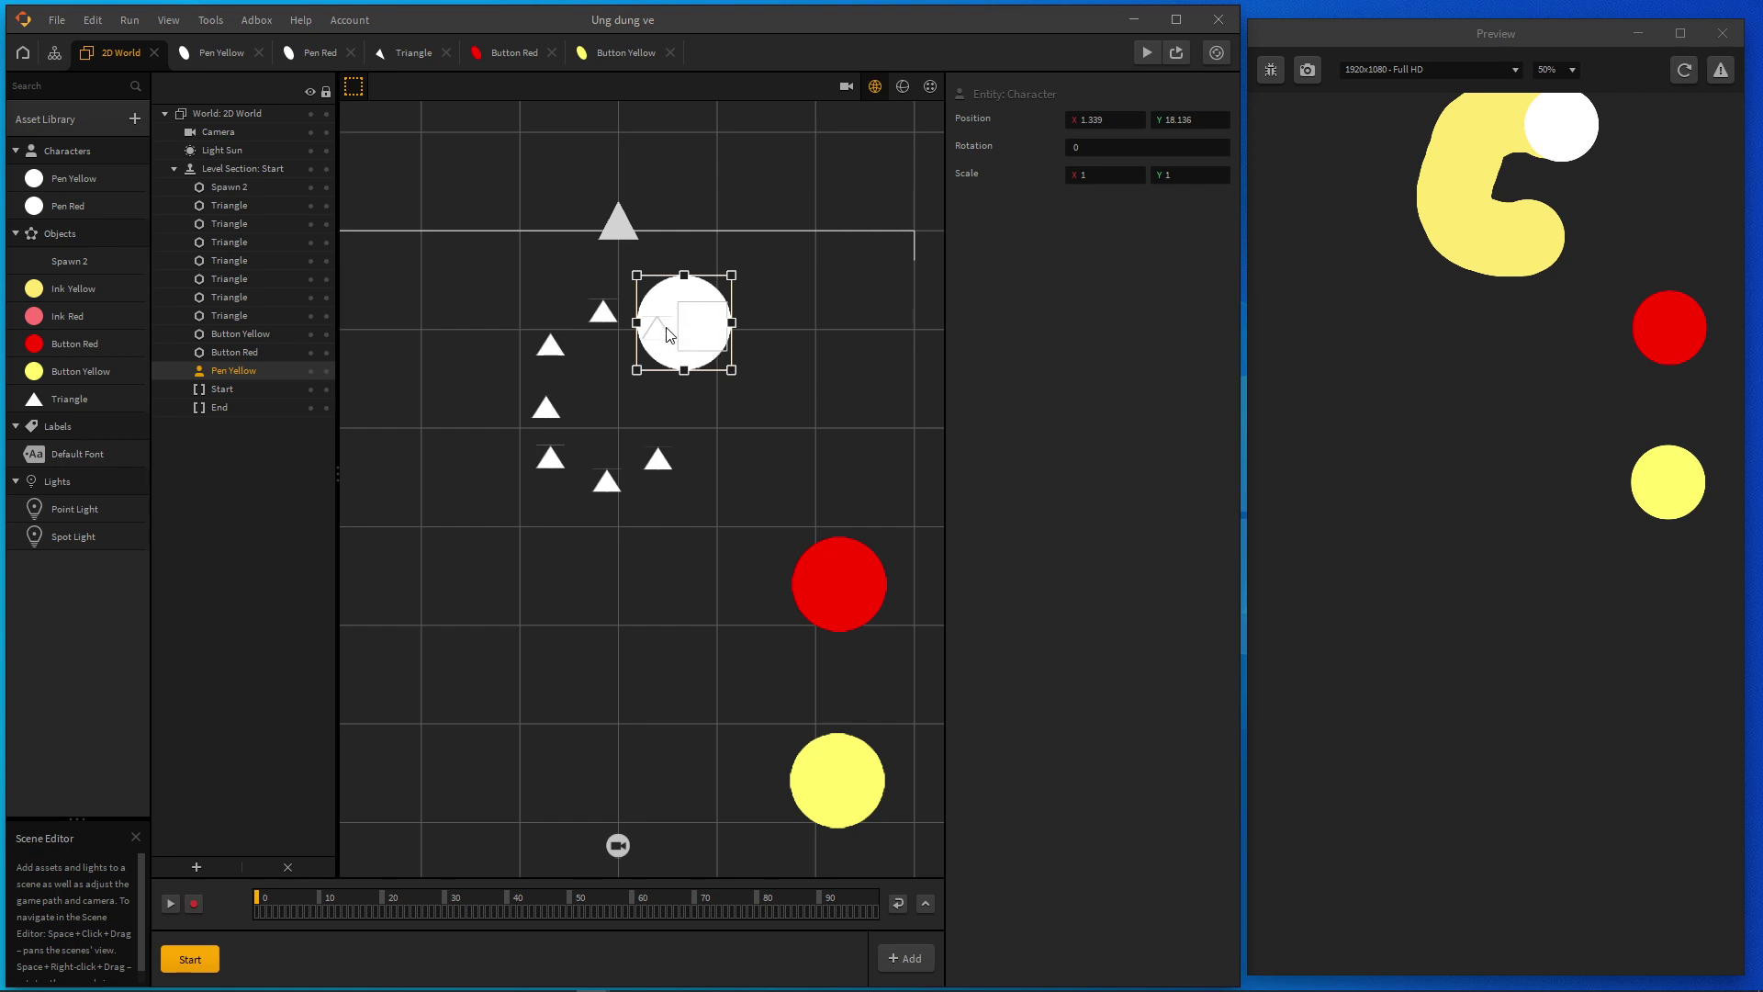
double_click(69, 403)
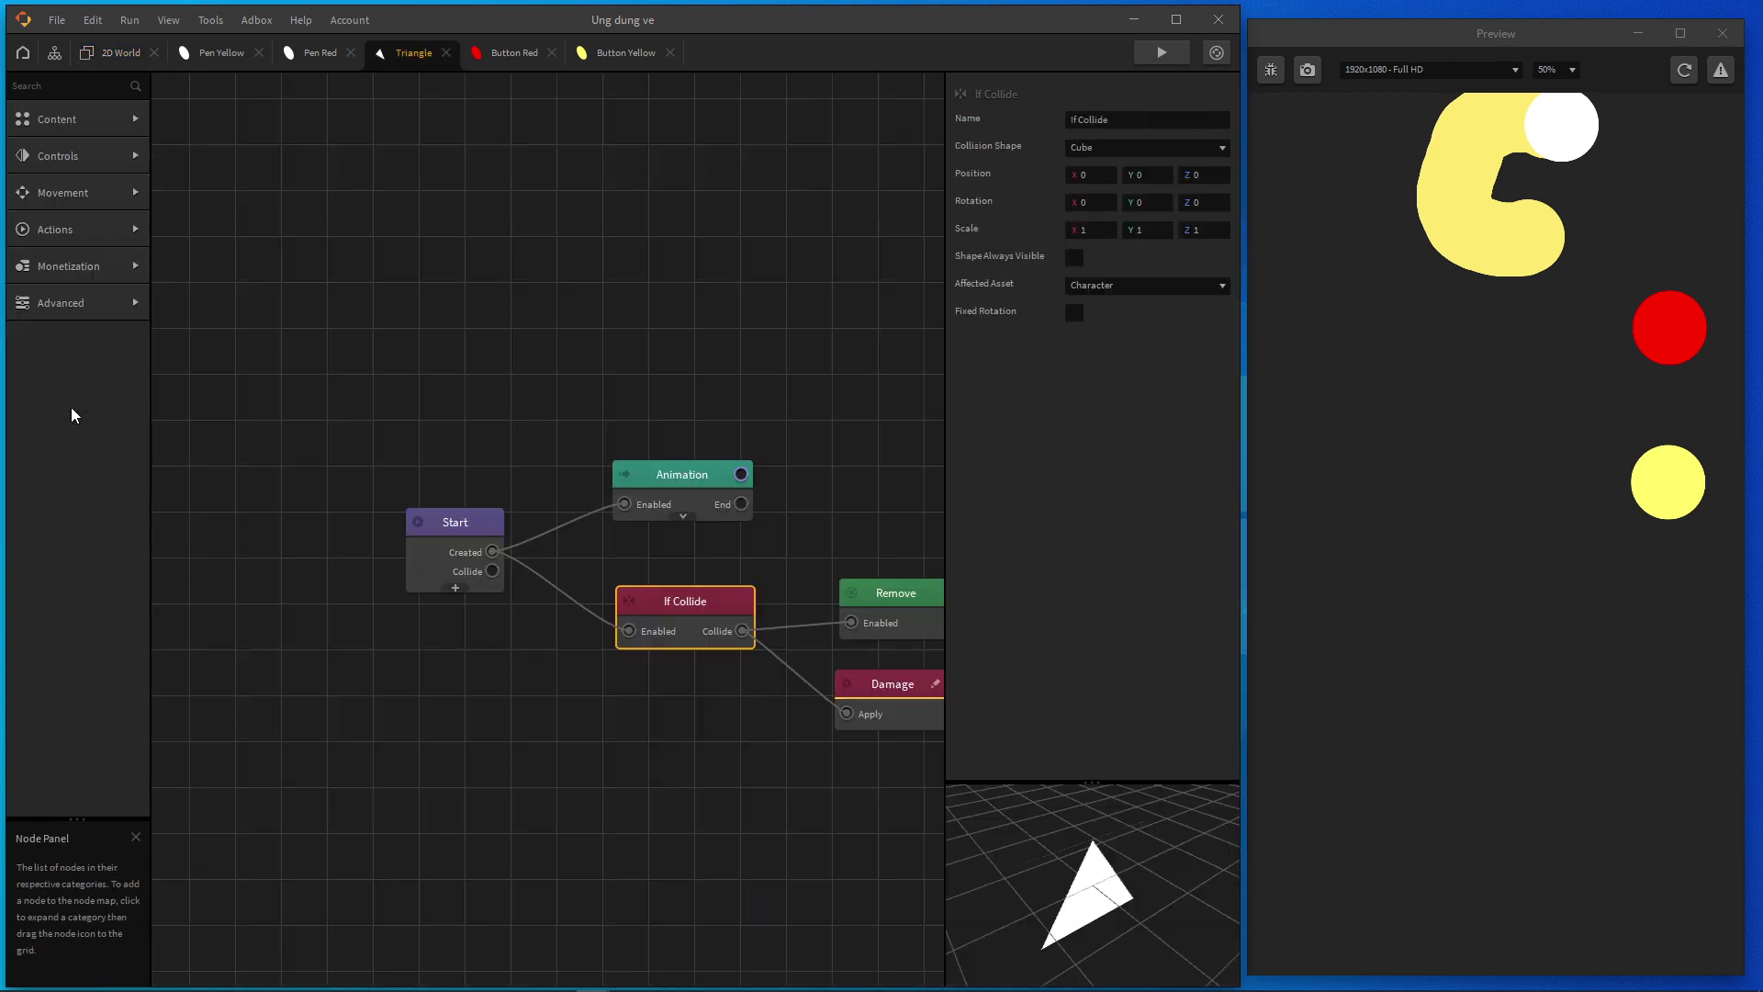
left_click_drag(717, 563, 406, 424)
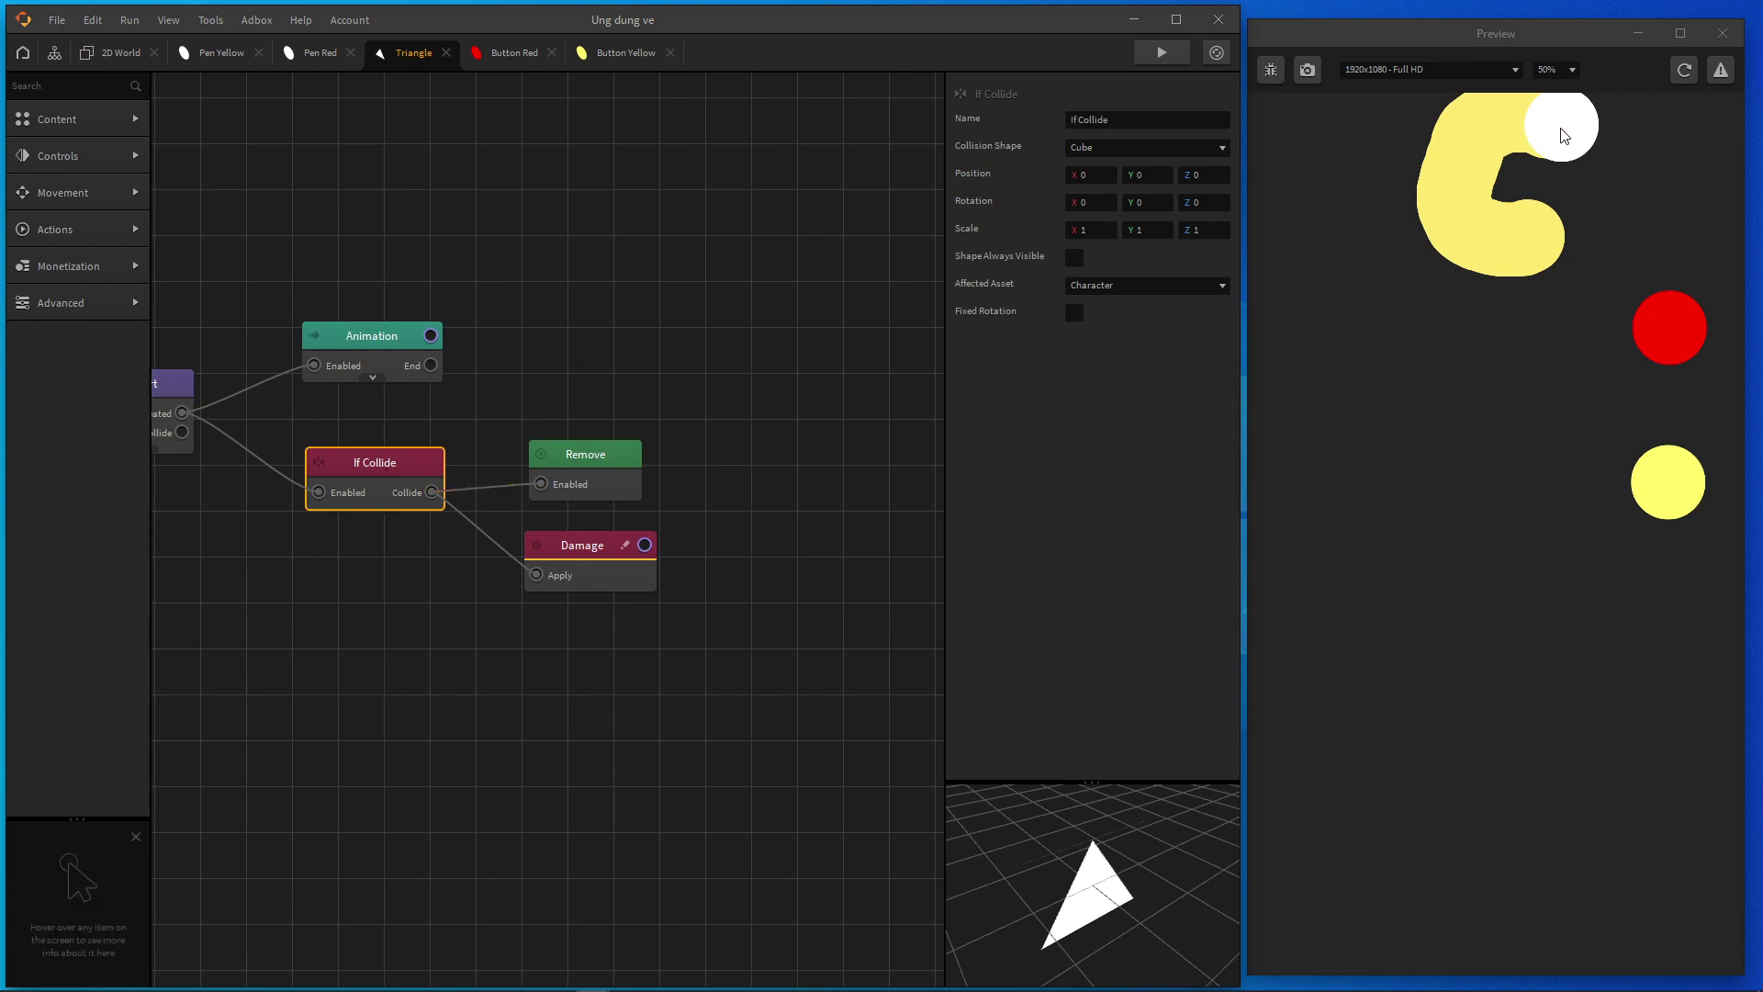
left_click(587, 555)
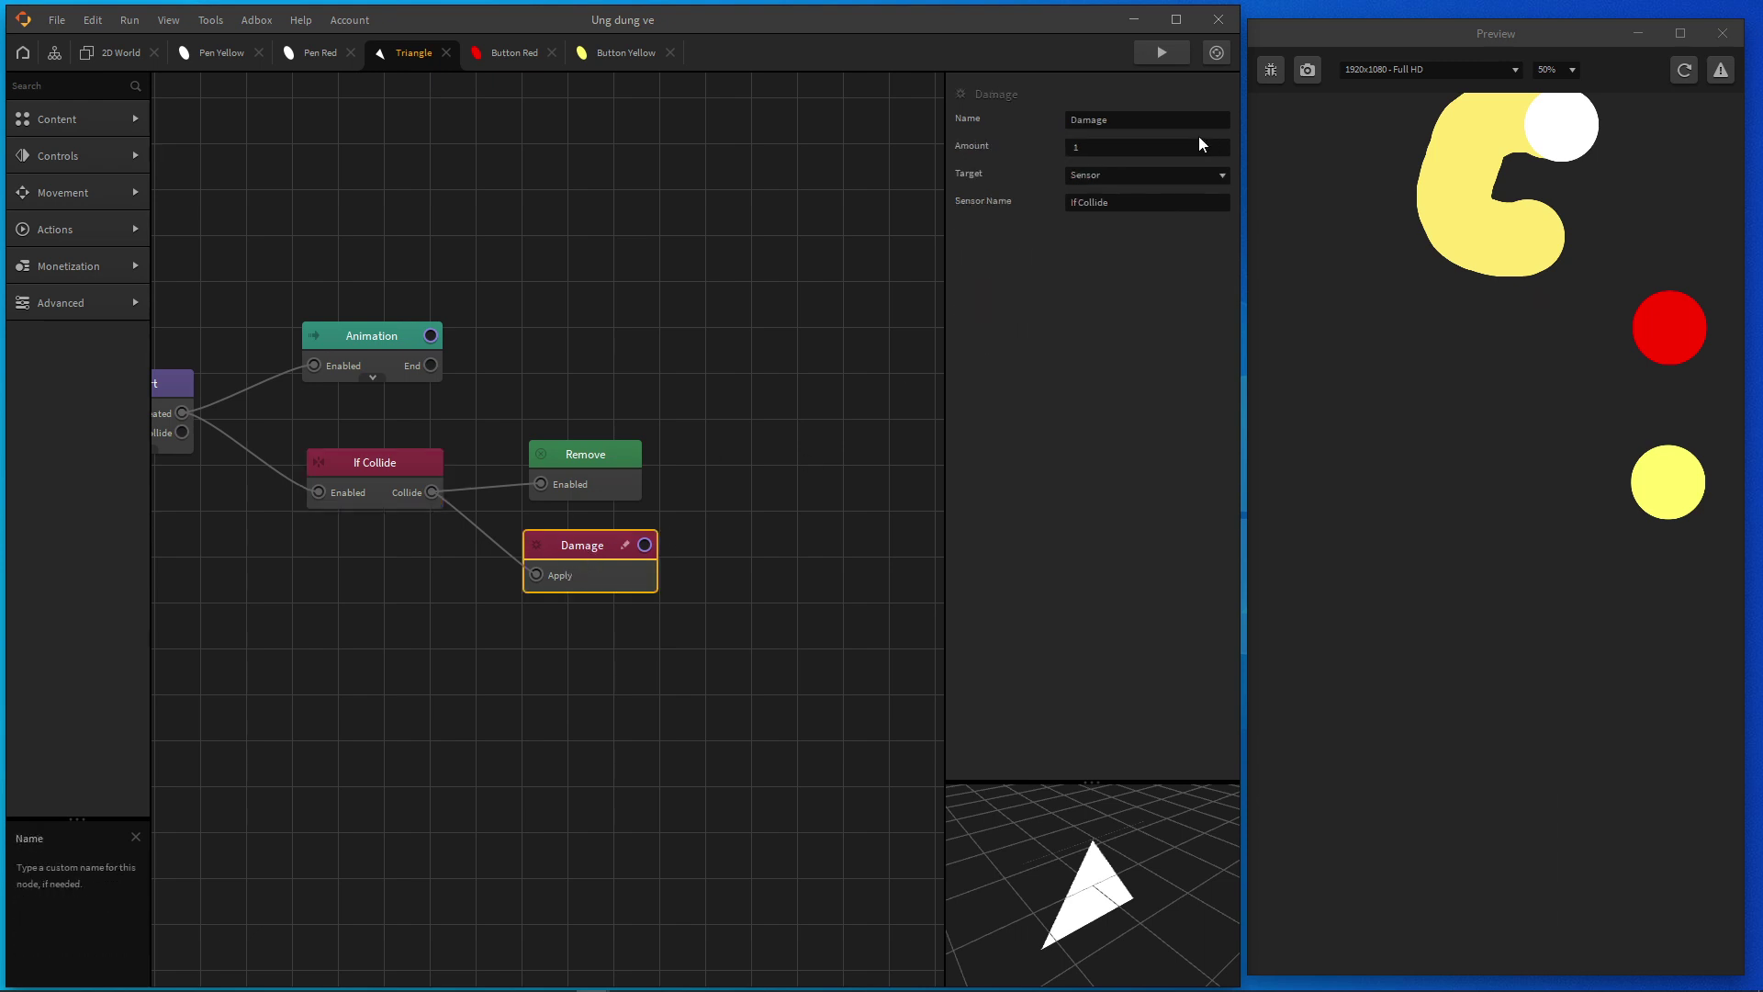
Step: Open Pen Yellow's node map and inspect the Starting Health and Max Health values of its Health node
left_click(108, 55)
left_click(208, 55)
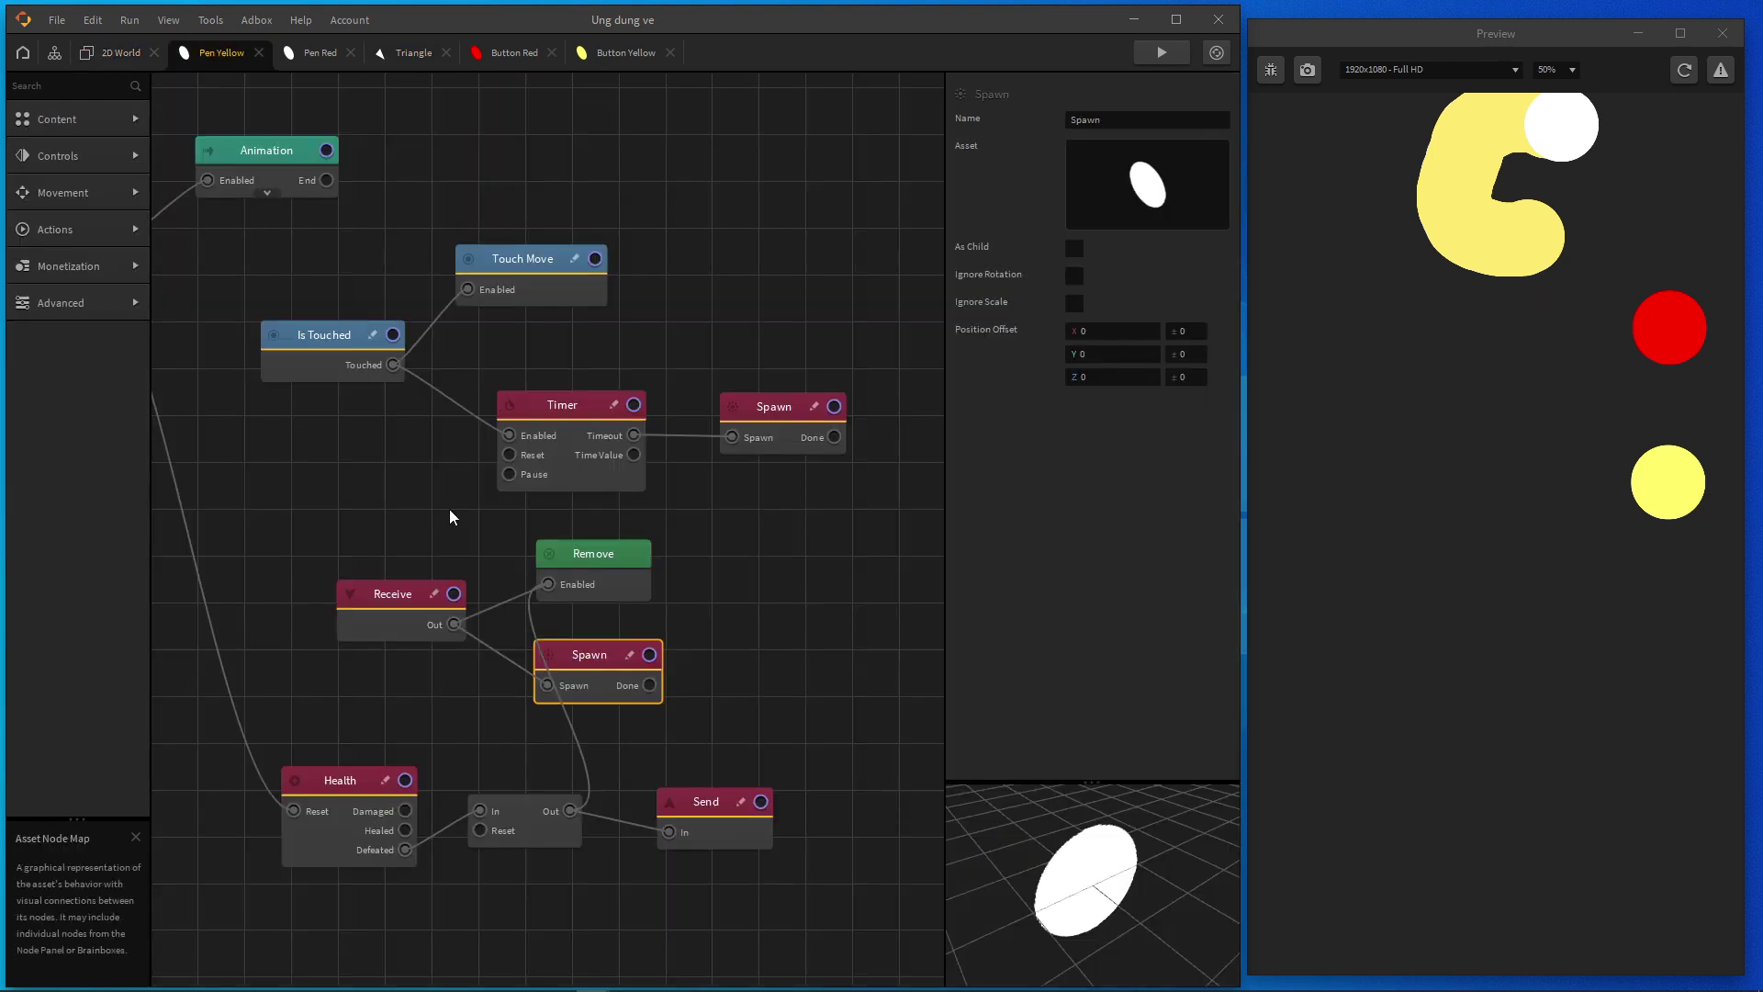
left_click(340, 780)
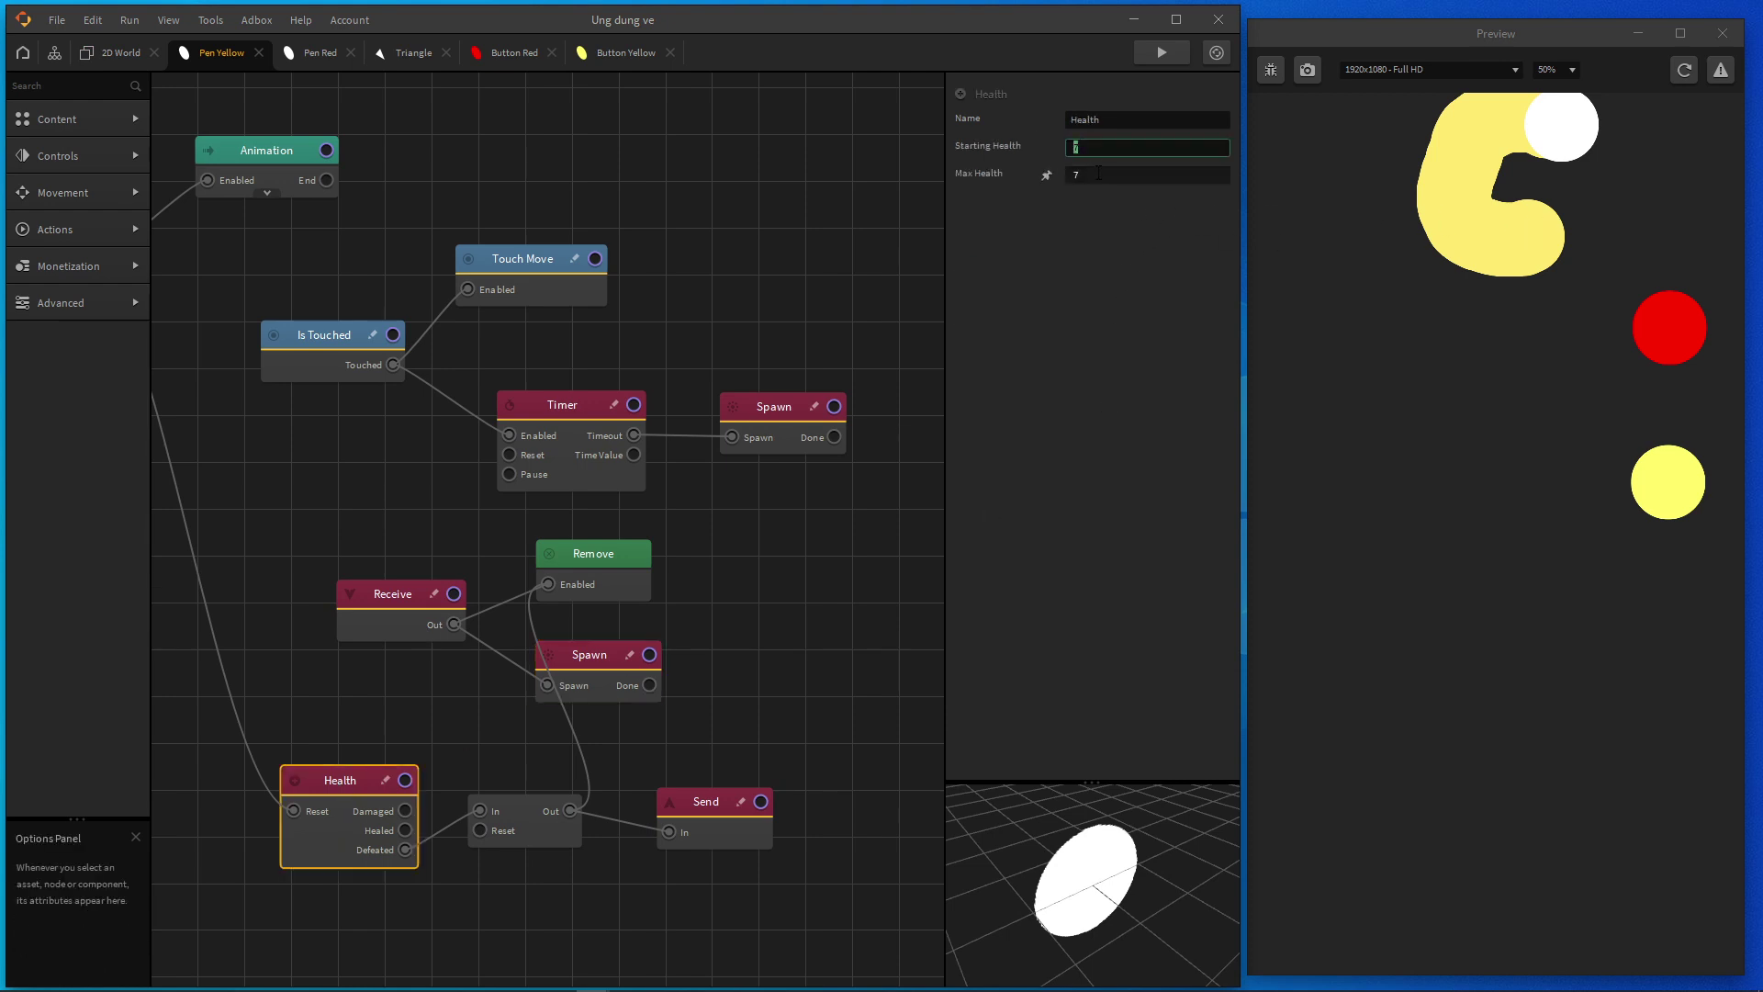
left_click(1088, 174)
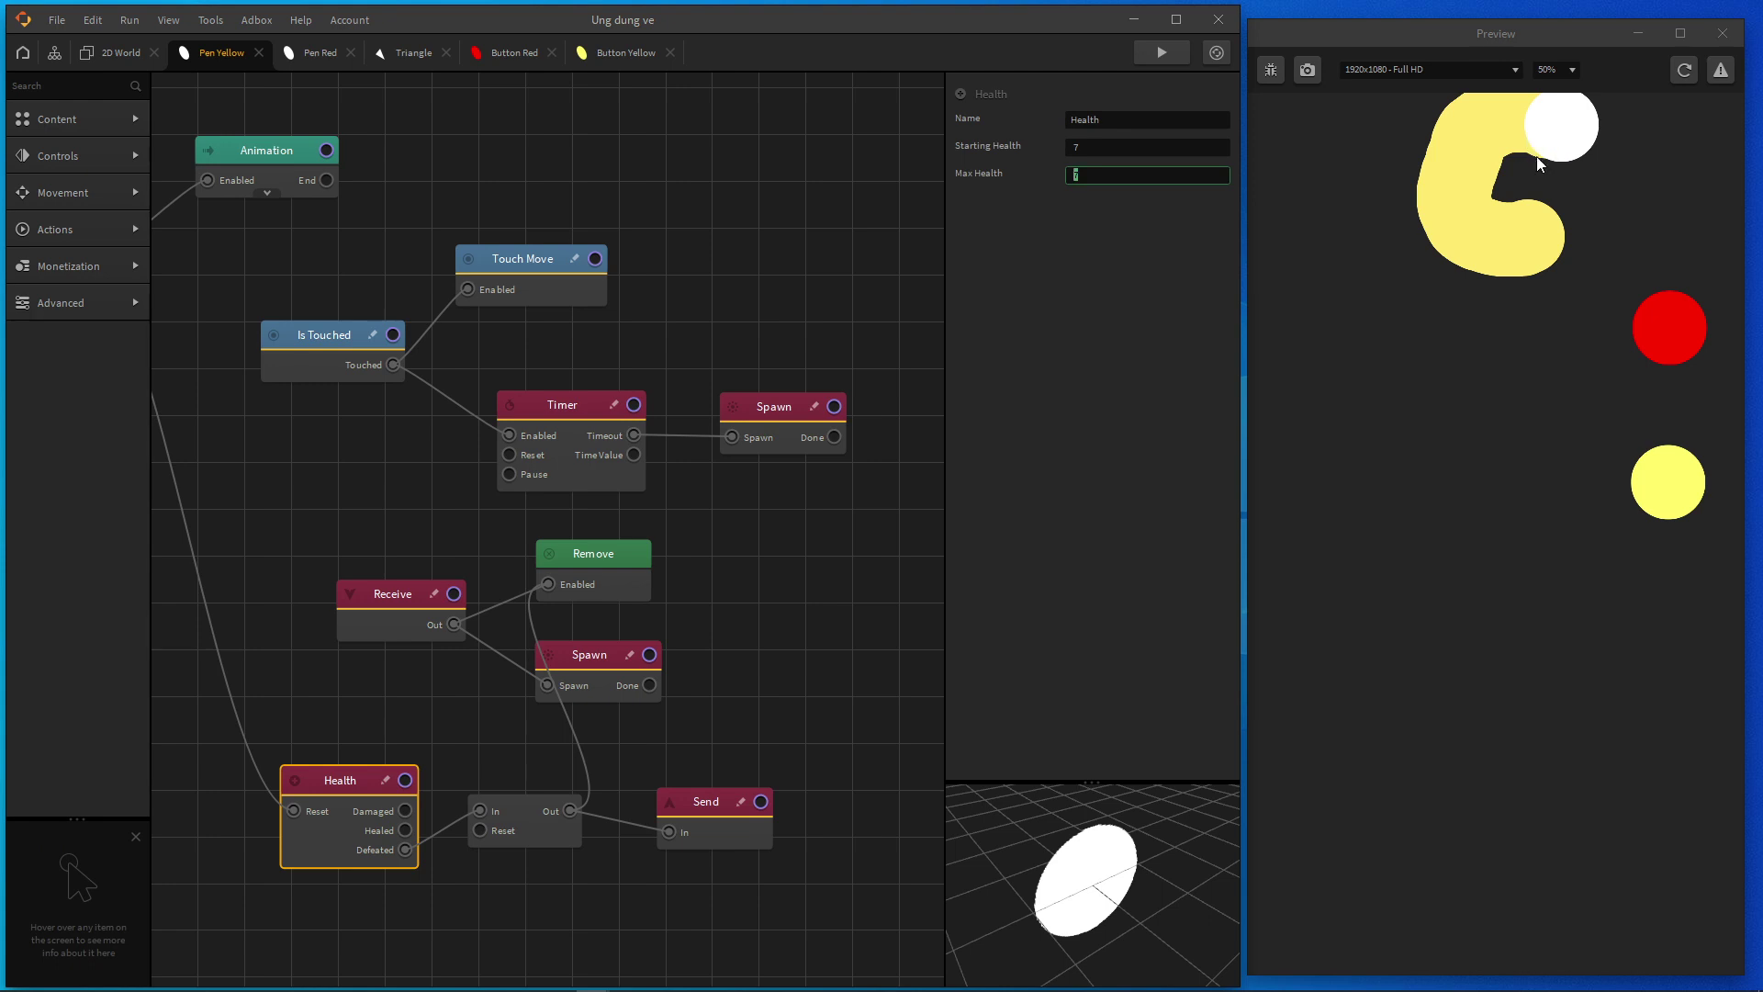
Step: Restart the preview and draw a yellow letter "a", tracing the curve through all triangles and finishing with the stem and tail
left_click(1682, 79)
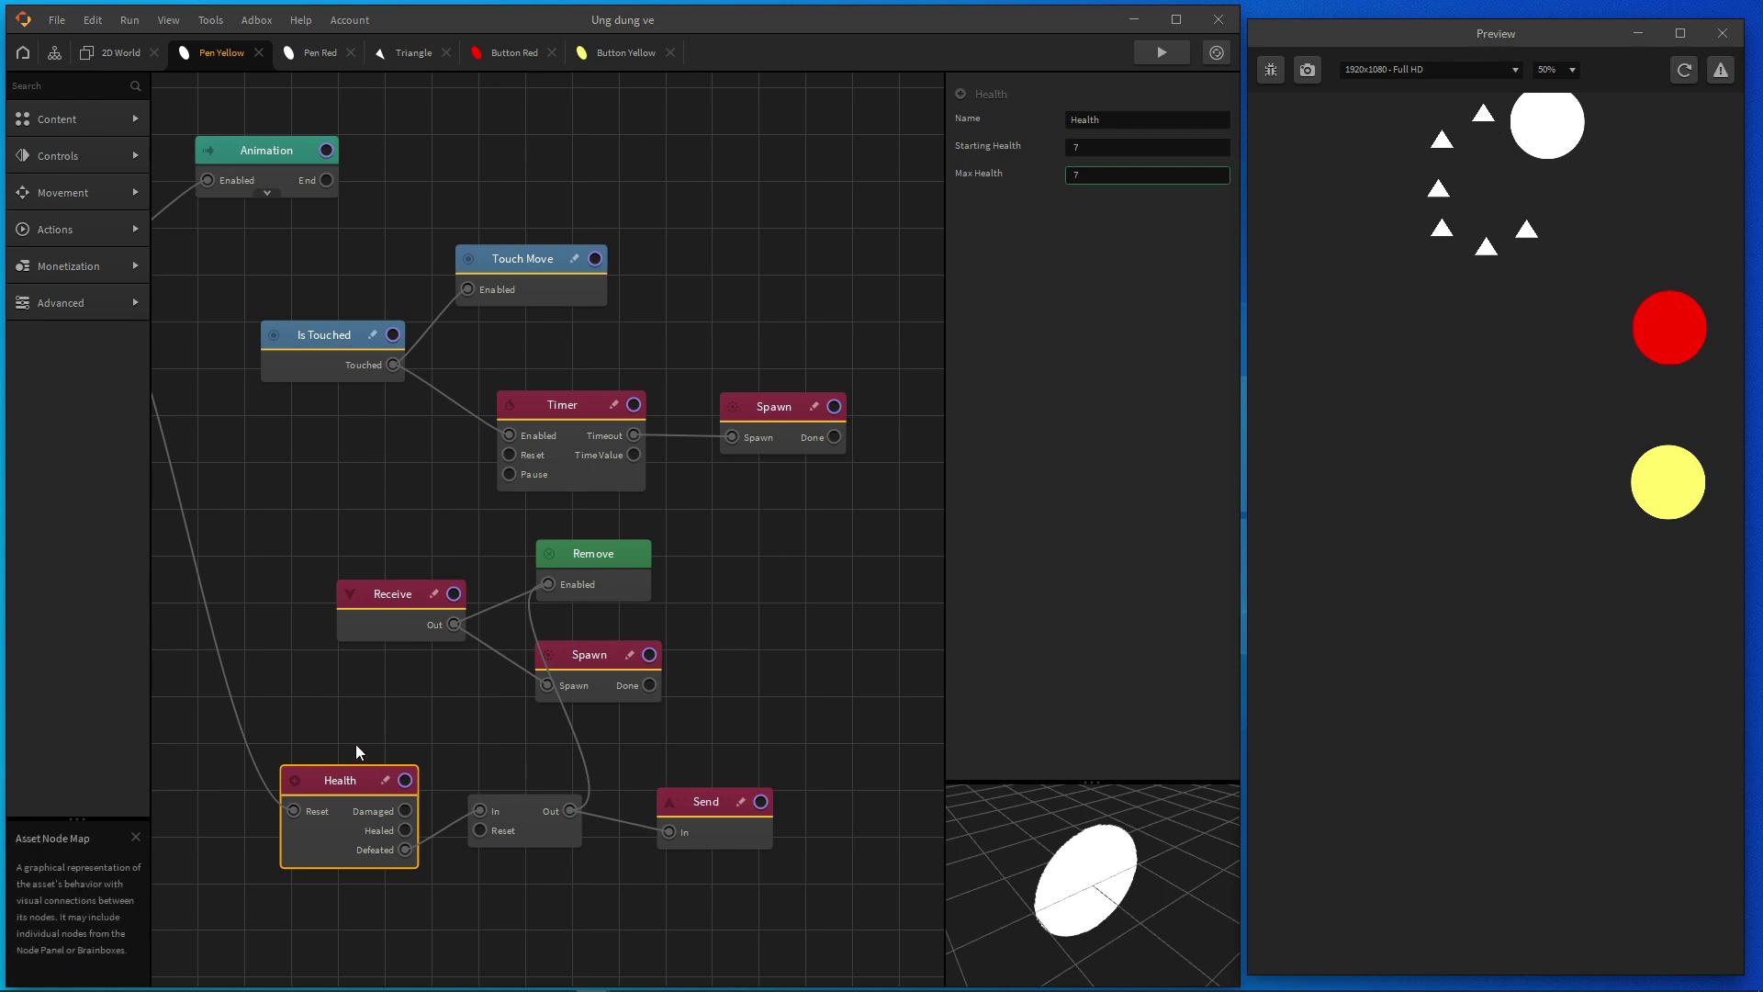
left_click(356, 819)
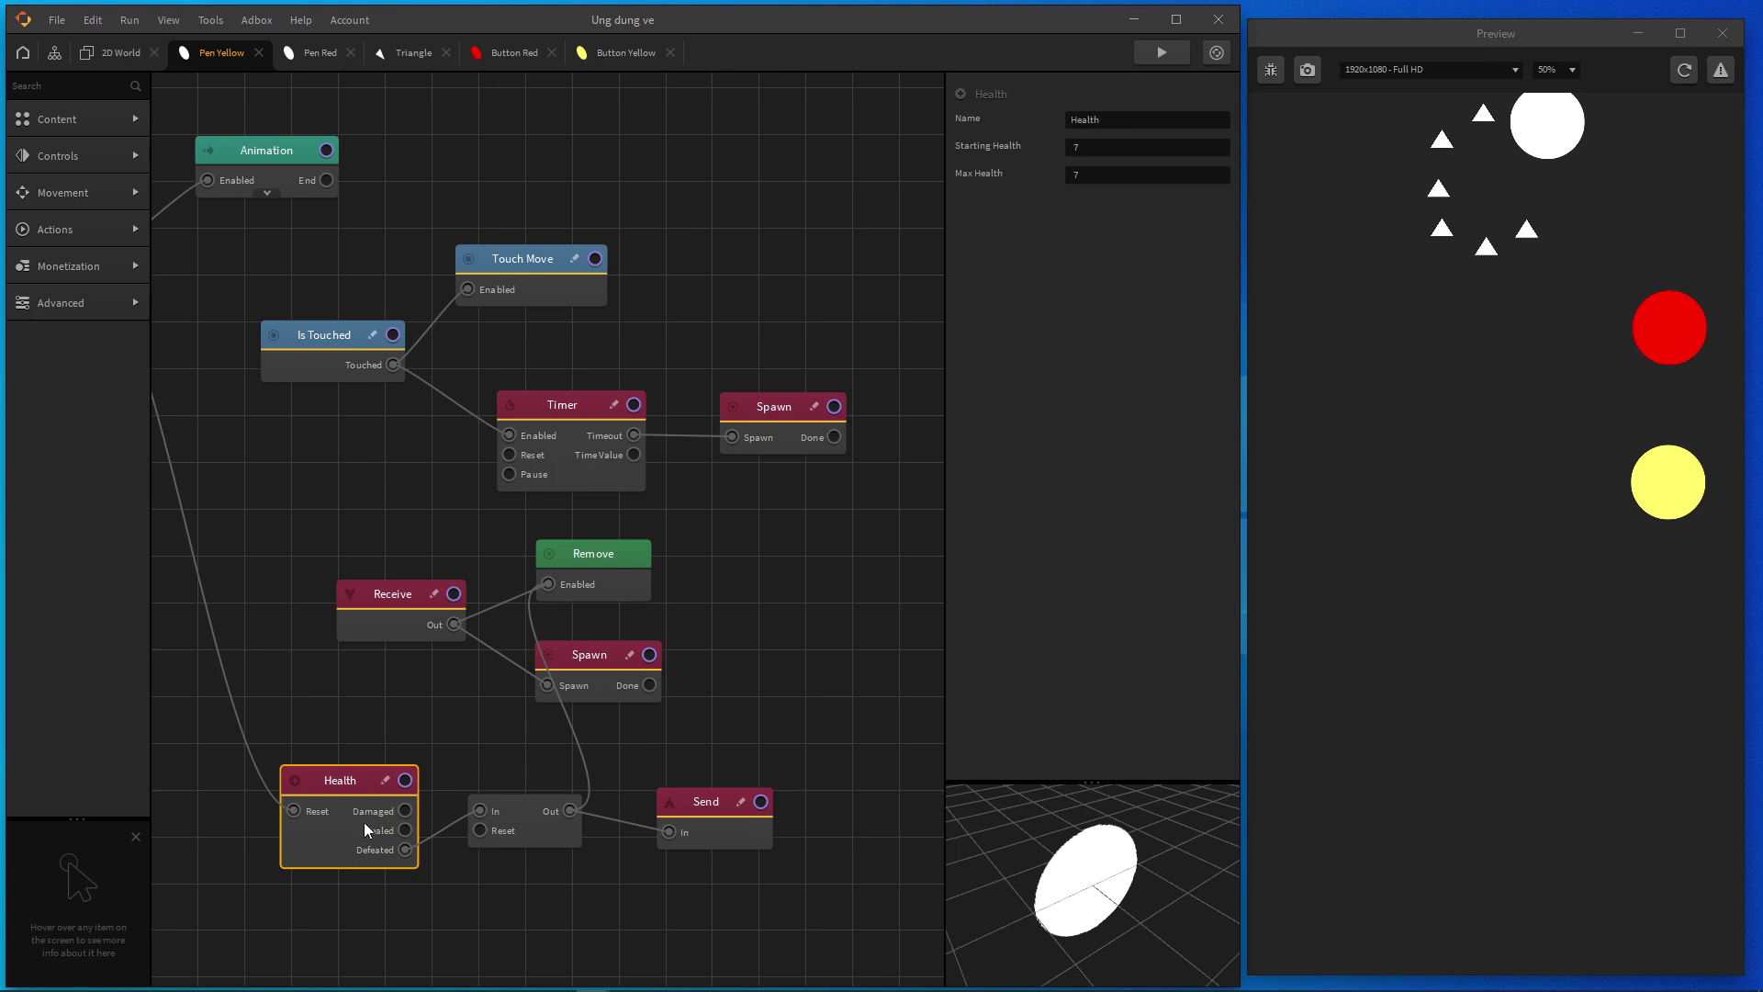
left_click(1544, 140)
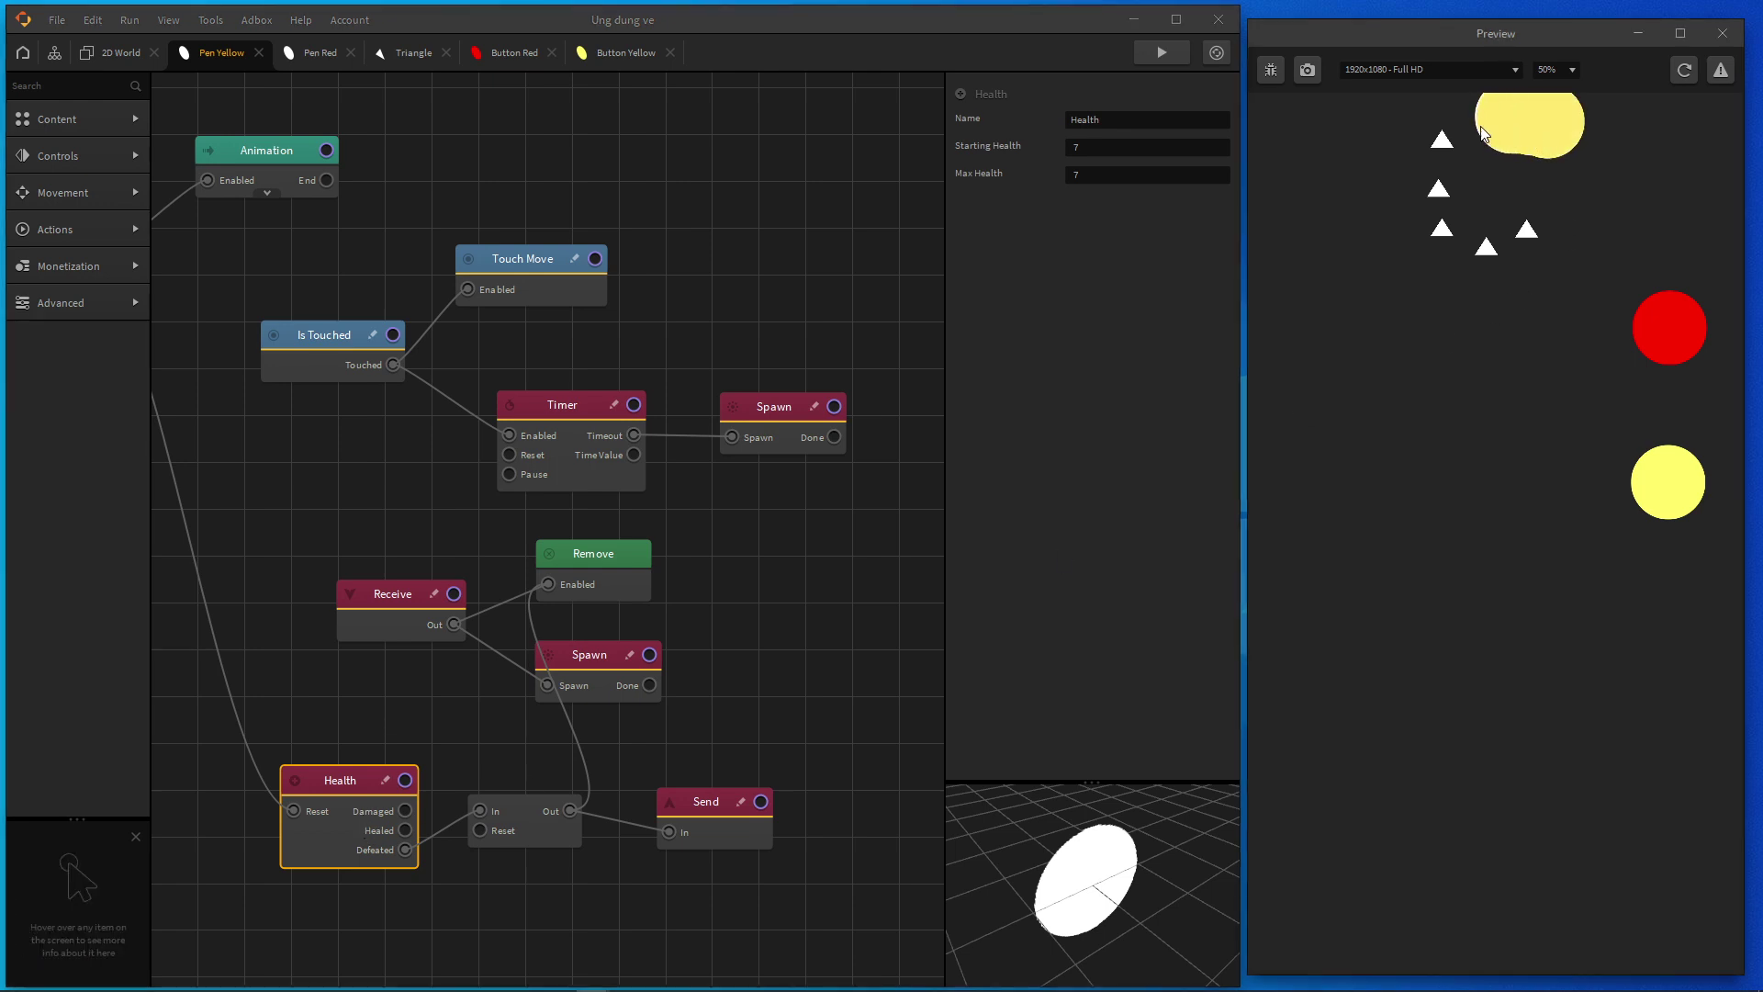
mouse_move(1480, 132)
left_mouse_down()
mouse_move(1429, 142)
mouse_move(1386, 186)
mouse_move(1437, 206)
mouse_move(1458, 252)
left_mouse_up()
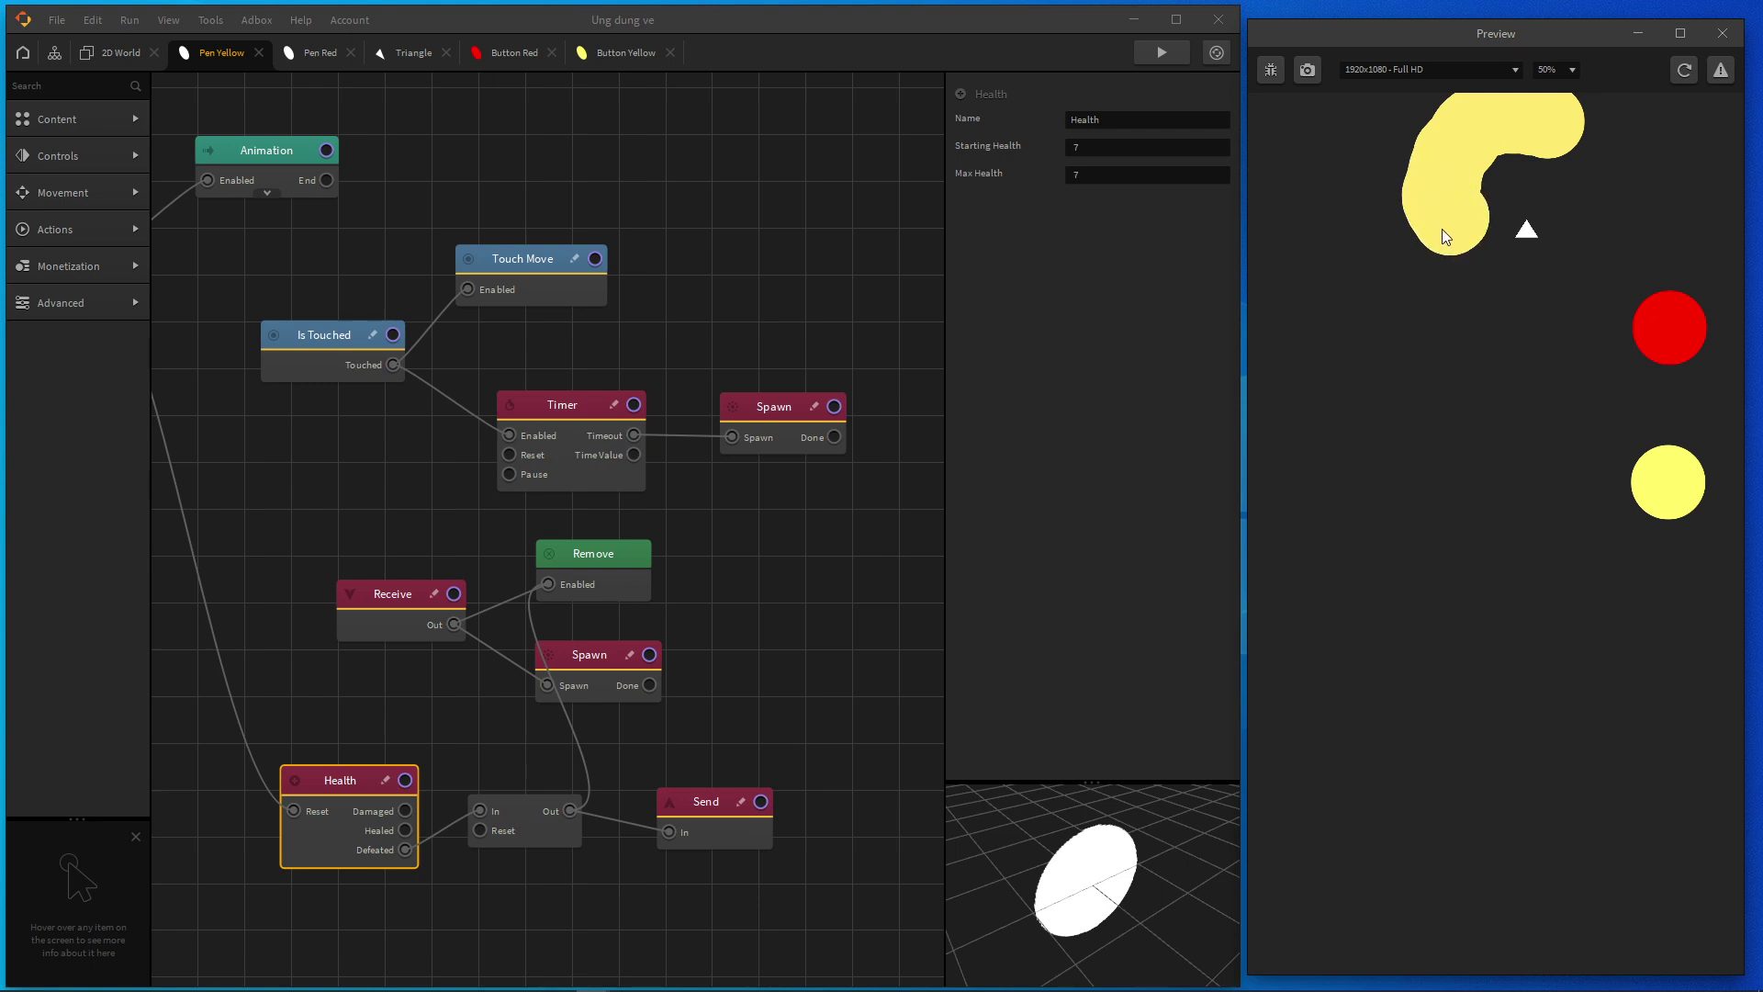
left_click_drag(1503, 260, 1530, 260)
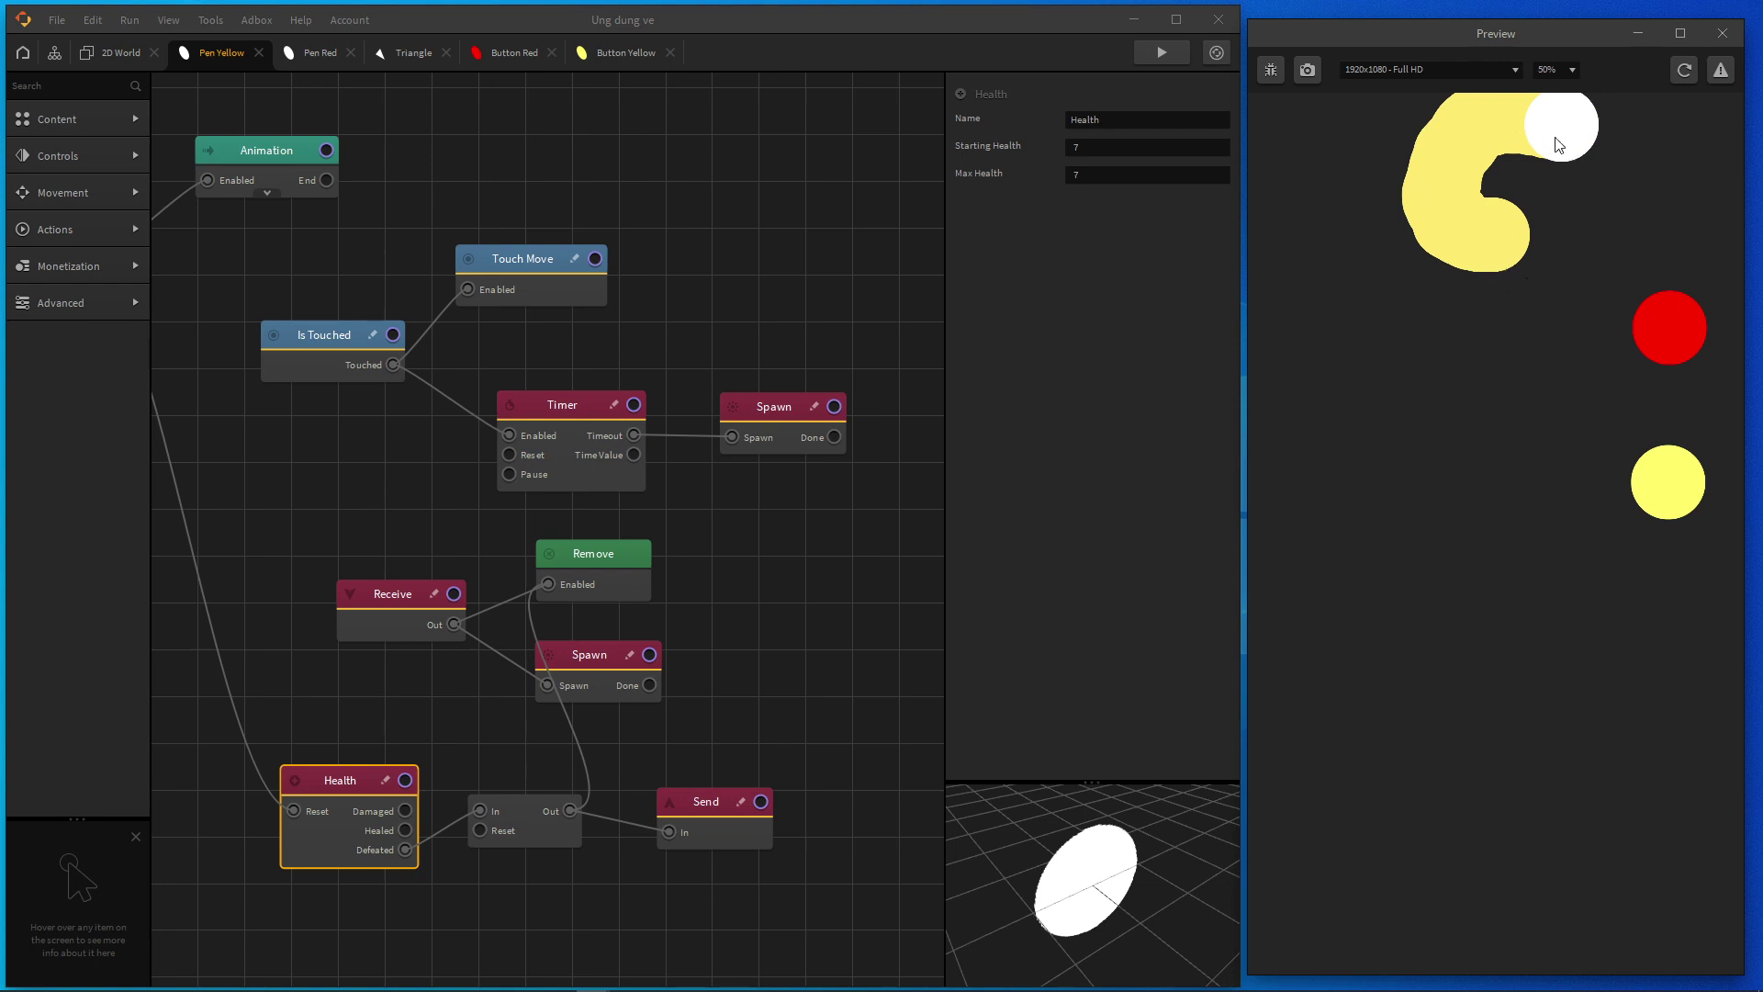
left_click_drag(1558, 129, 1562, 206)
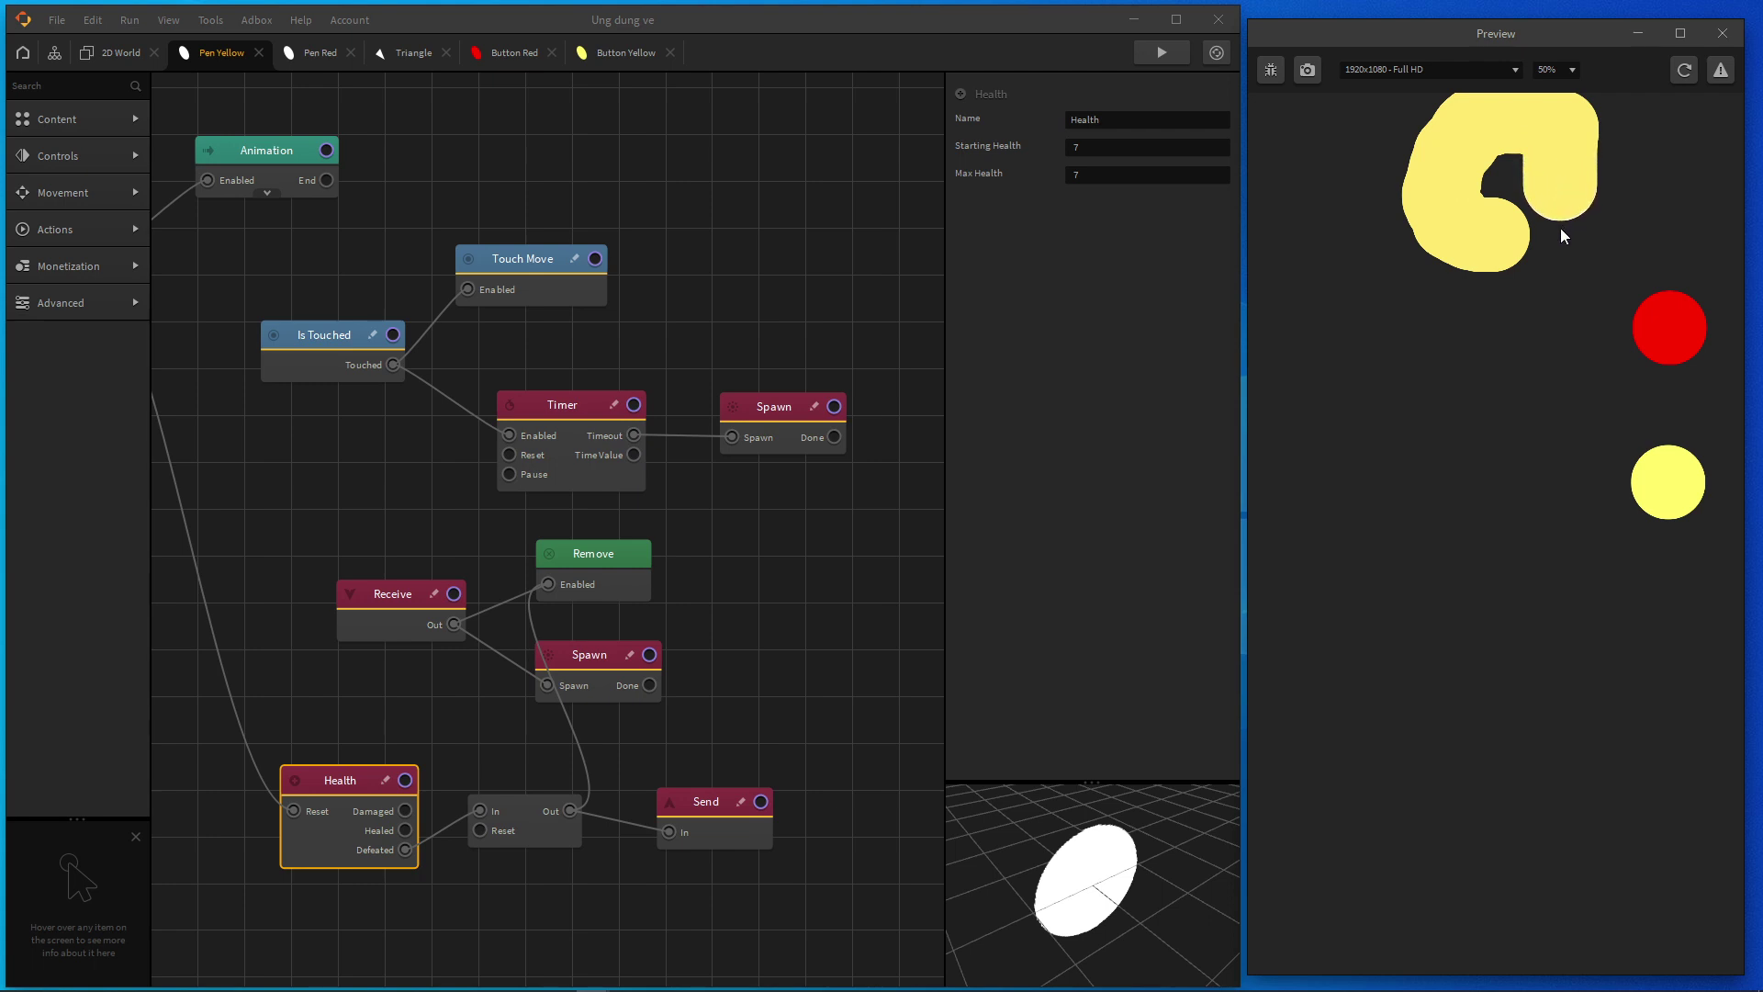
mouse_move(1564, 269)
left_mouse_down()
mouse_move(1594, 315)
mouse_move(1692, 315)
mouse_move(1635, 328)
left_mouse_up()
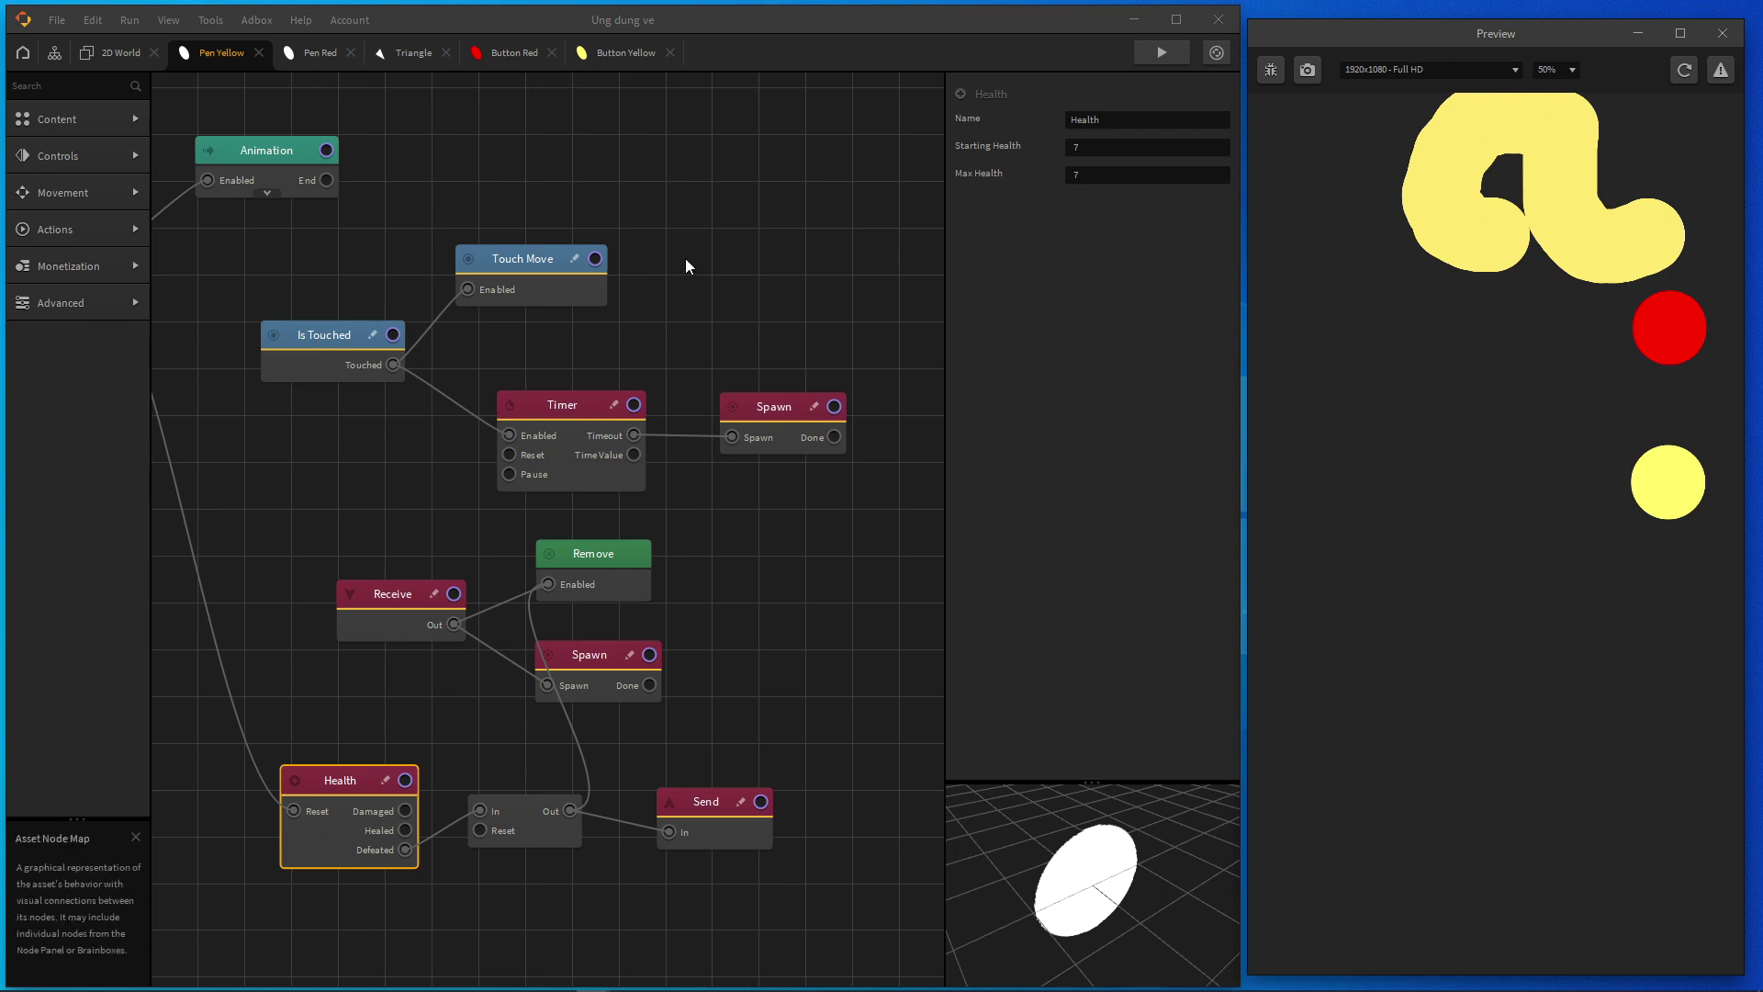
Step: Examine Pen Yellow's Health node connections and the Event Name of the linked Send node
scroll(642, 712, "up", 1)
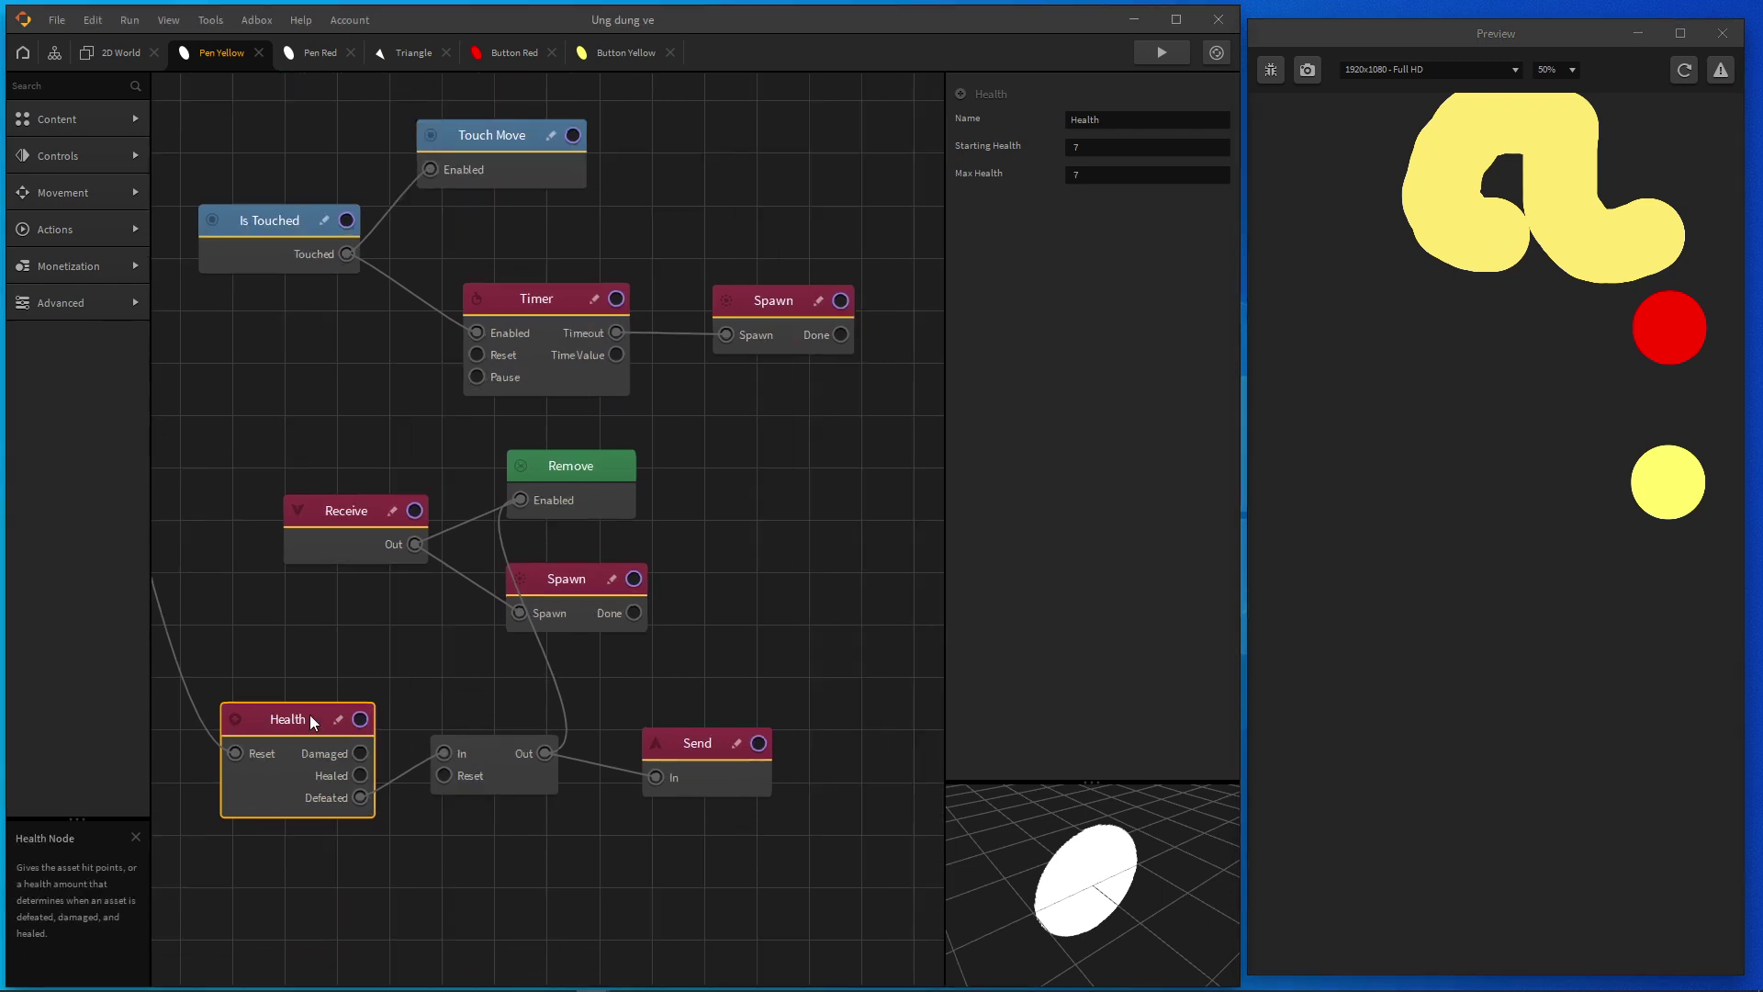
scroll(331, 707, "down", 1)
left_click(684, 757)
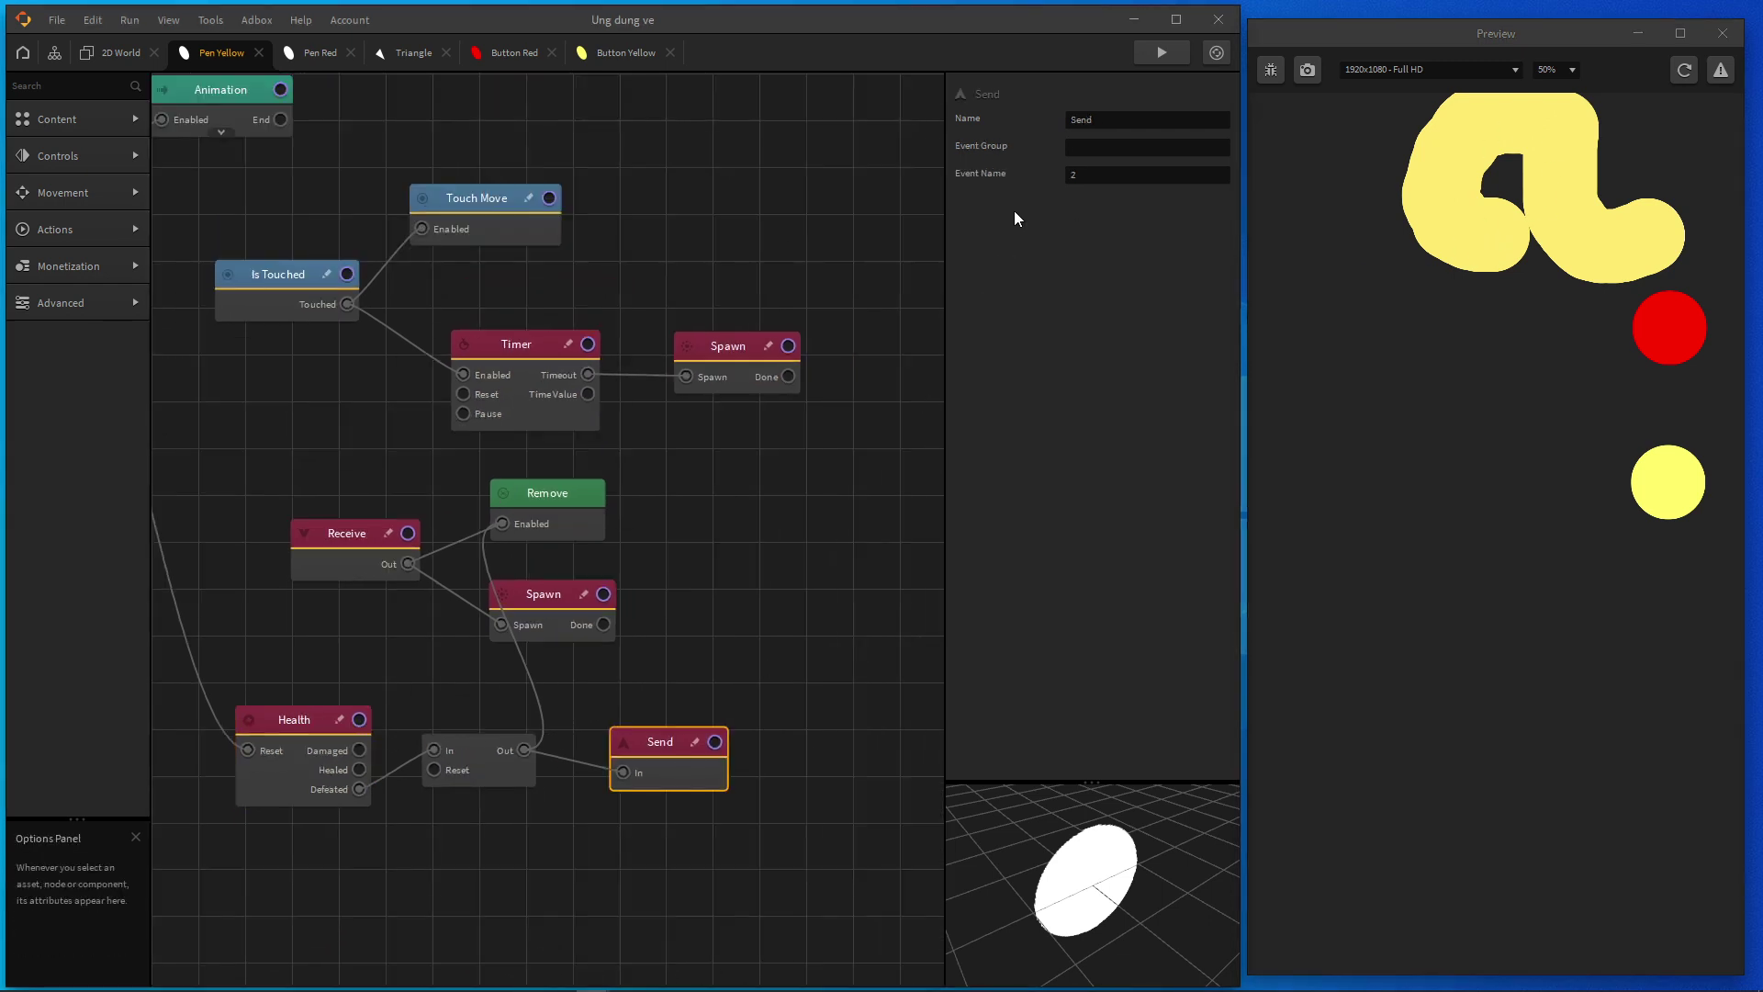
Step: Return to the 2D World and select Spawn 2 to check where it sits over the pen
left_click(117, 53)
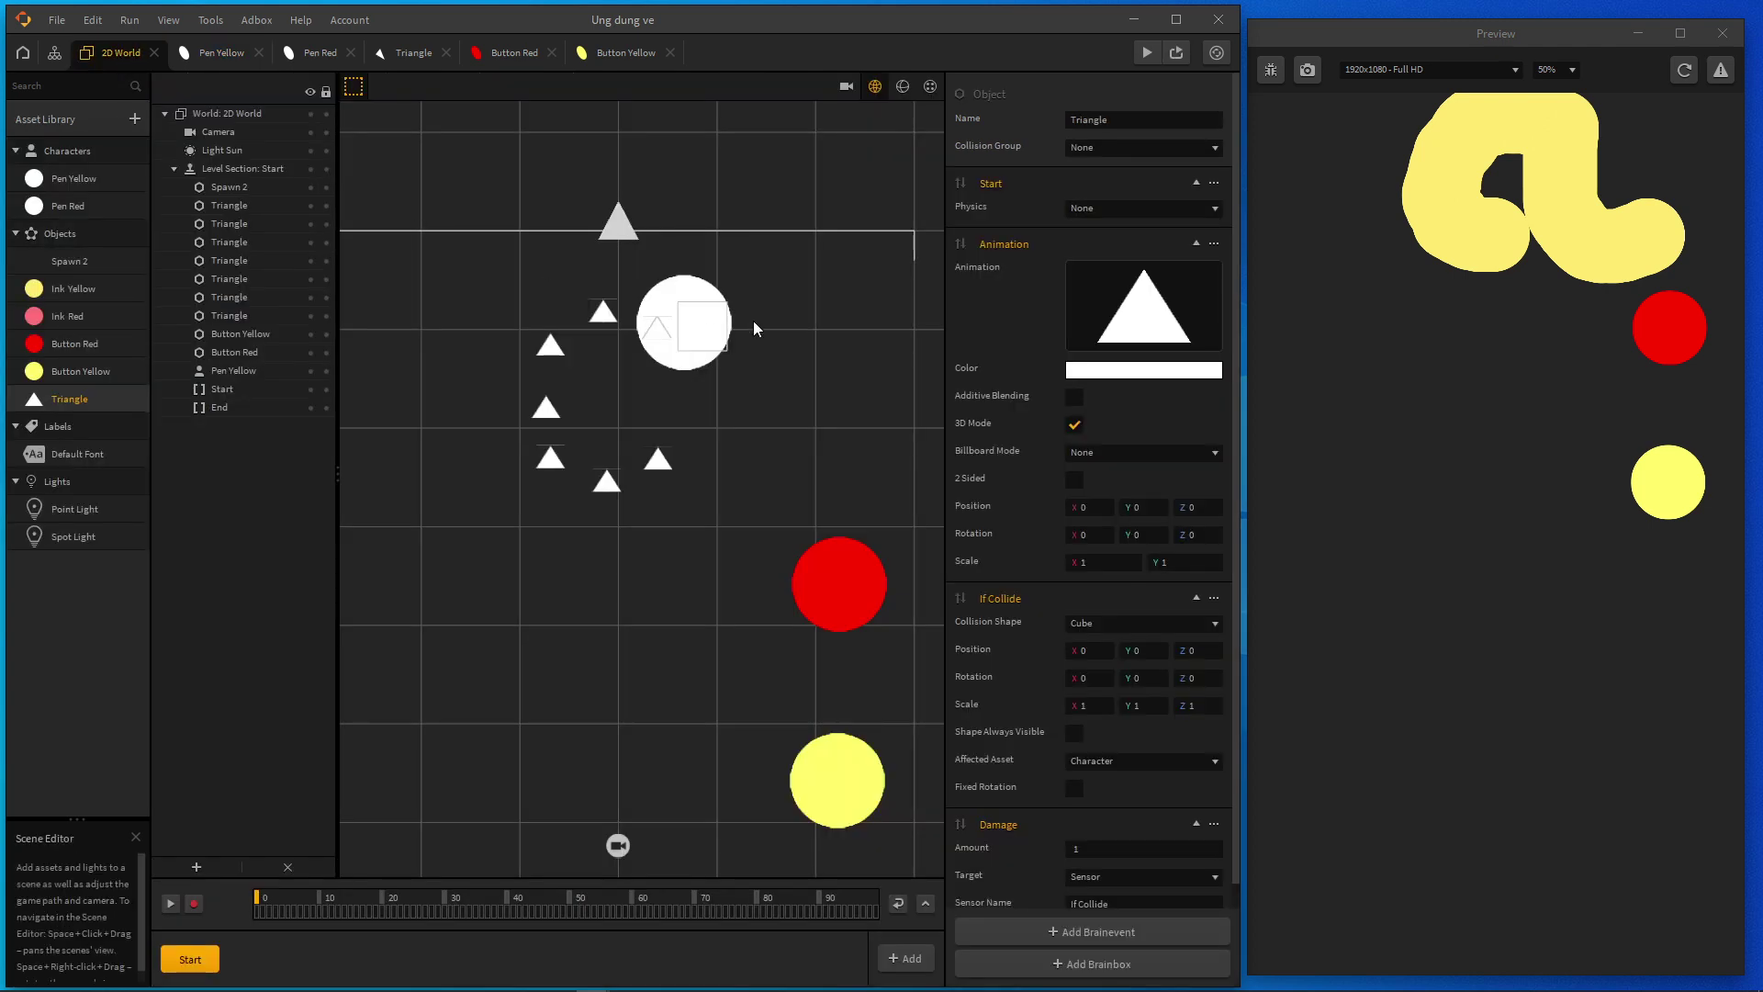
left_click(229, 187)
scroll(716, 333, "up", 1)
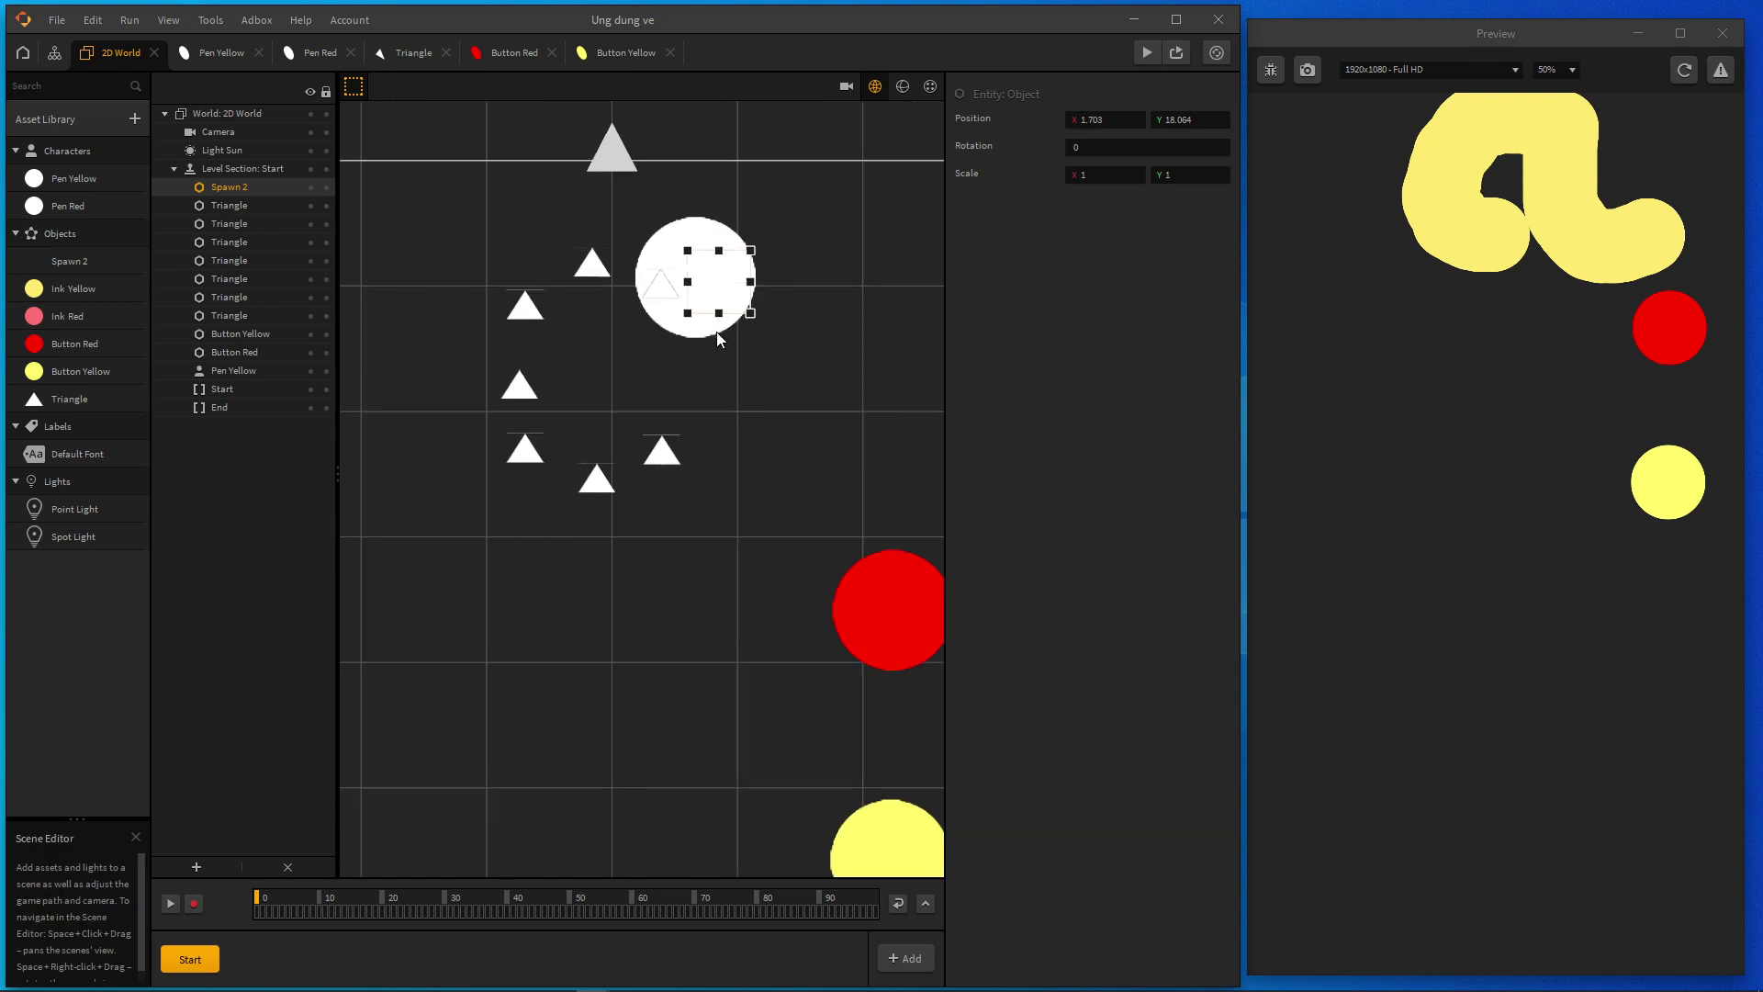
Step: Try shifting the last two triangles of the arc up towards the pen
left_click(665, 453)
left_click_drag(666, 455, 678, 376)
left_click(601, 483)
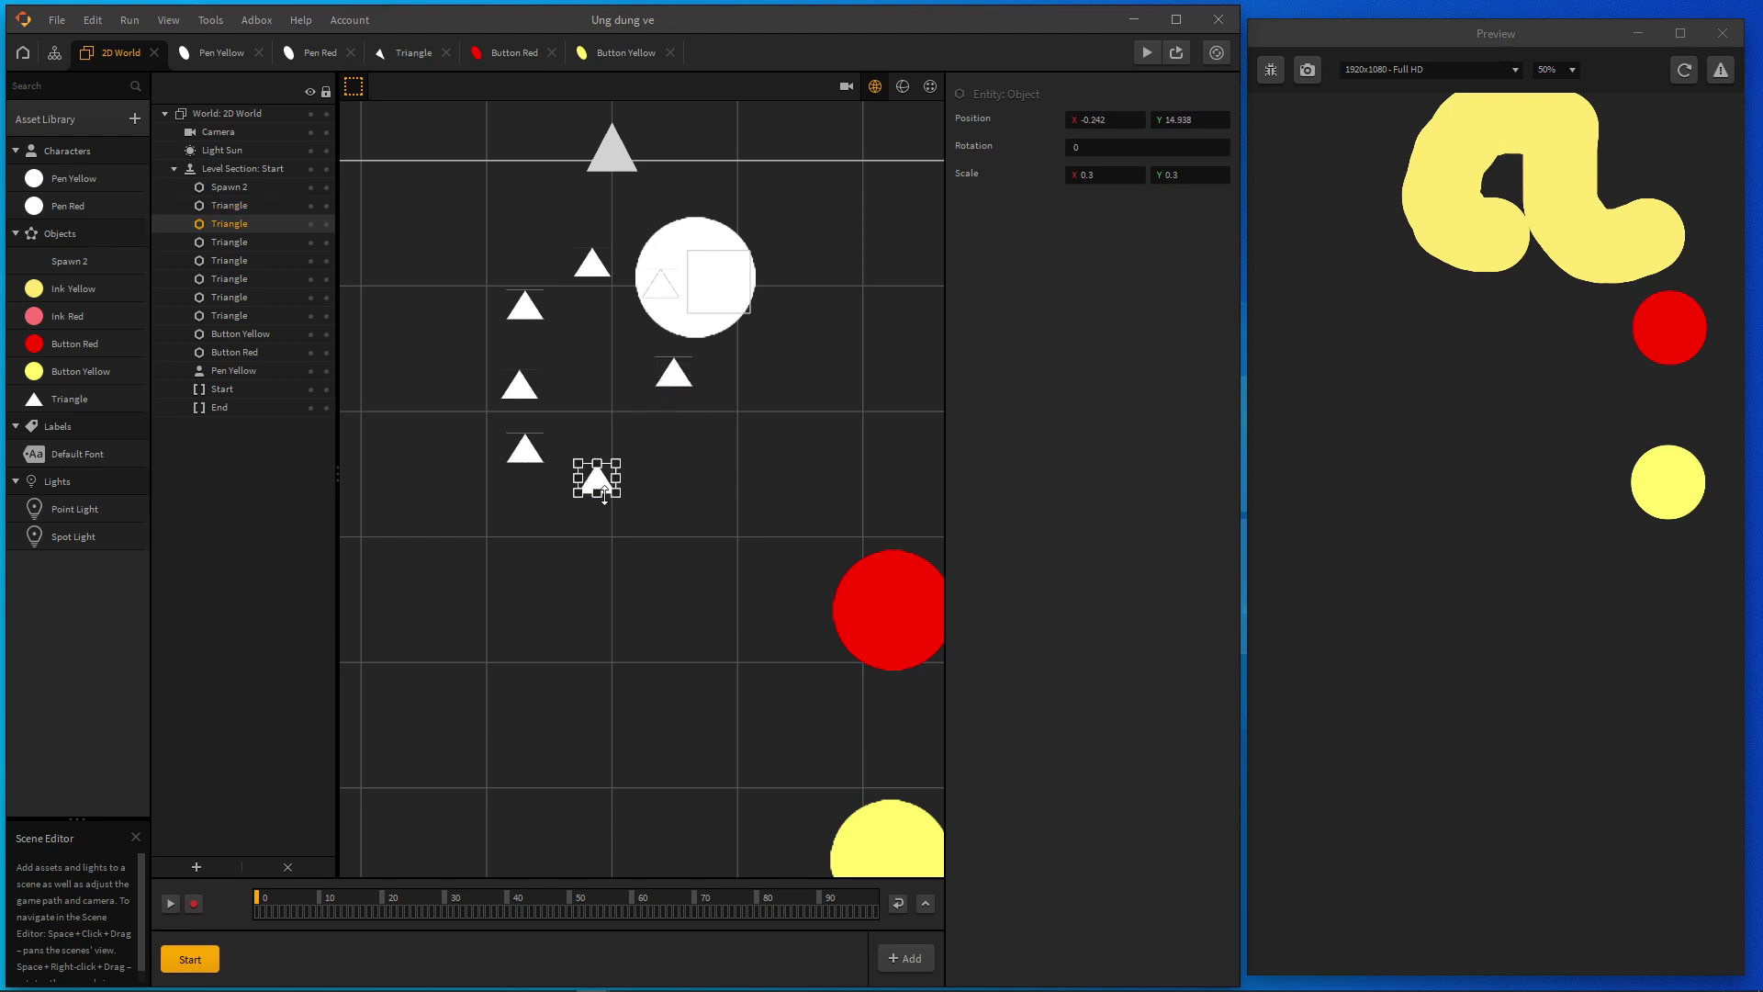
left_click_drag(600, 483, 667, 455)
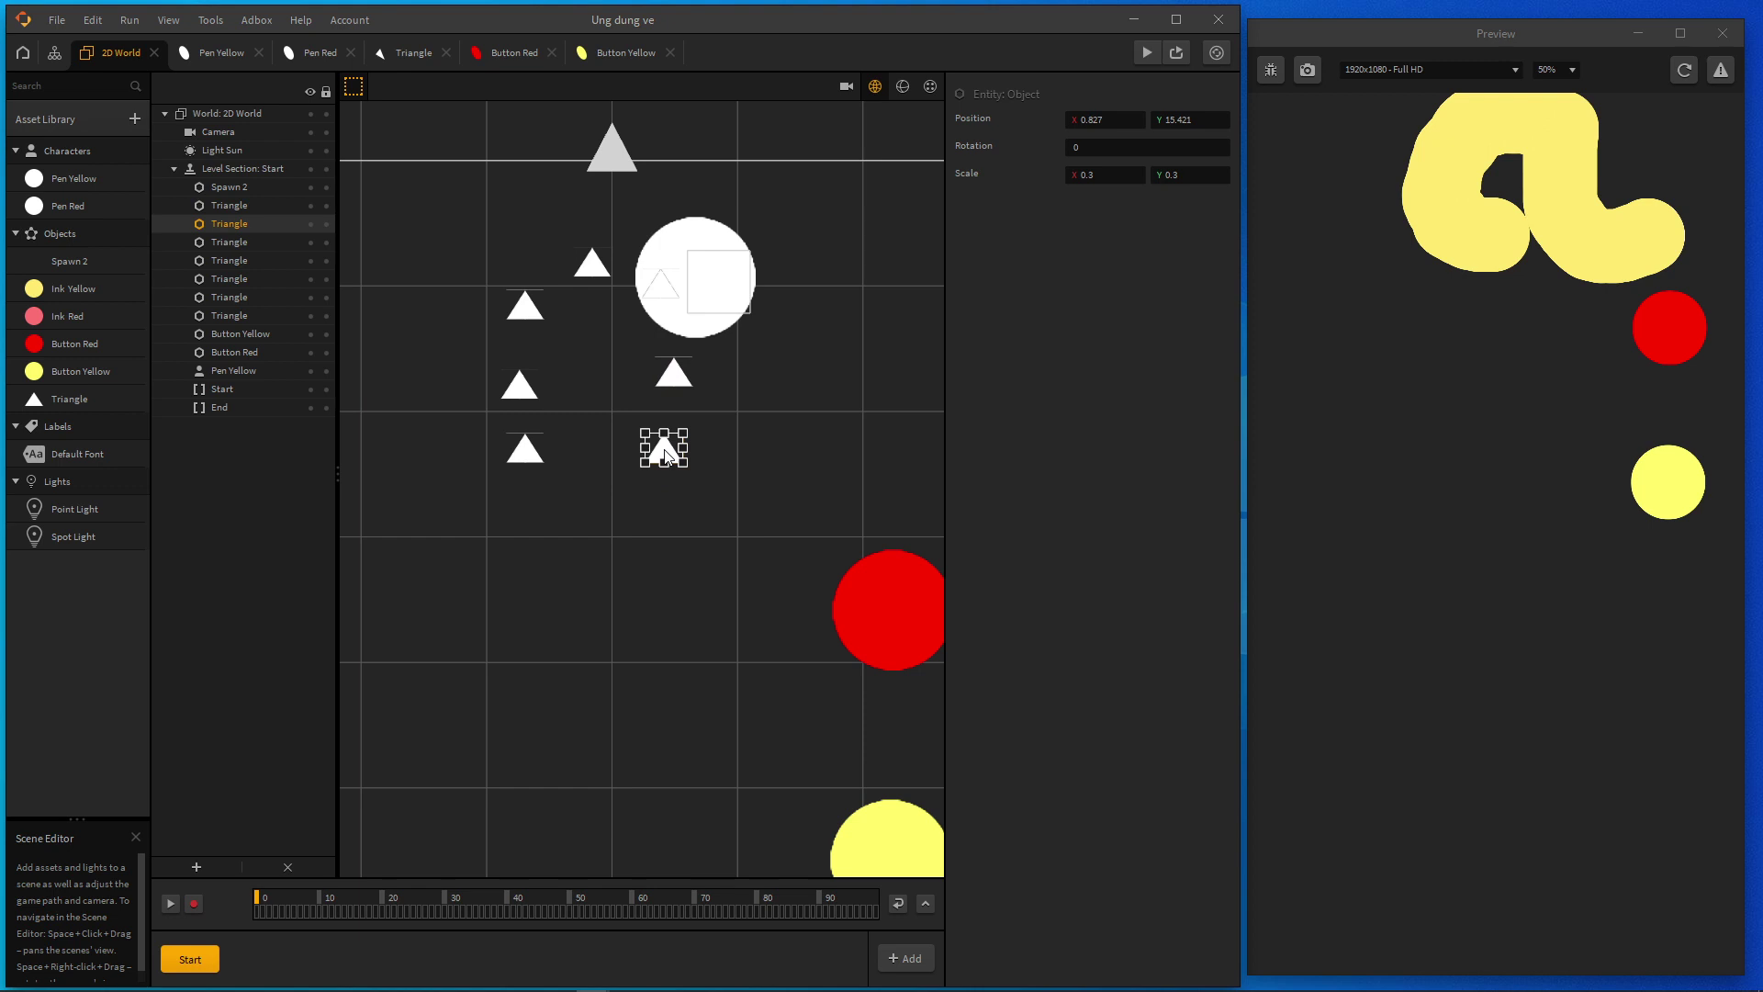
Step: Rearrange the arc's last two triangles, placing the end one at about X 0.84, Y 15.46, and lower the triangle under the pen to about Y 17.80
left_click_drag(666, 456, 614, 501)
left_click_drag(680, 384, 669, 452)
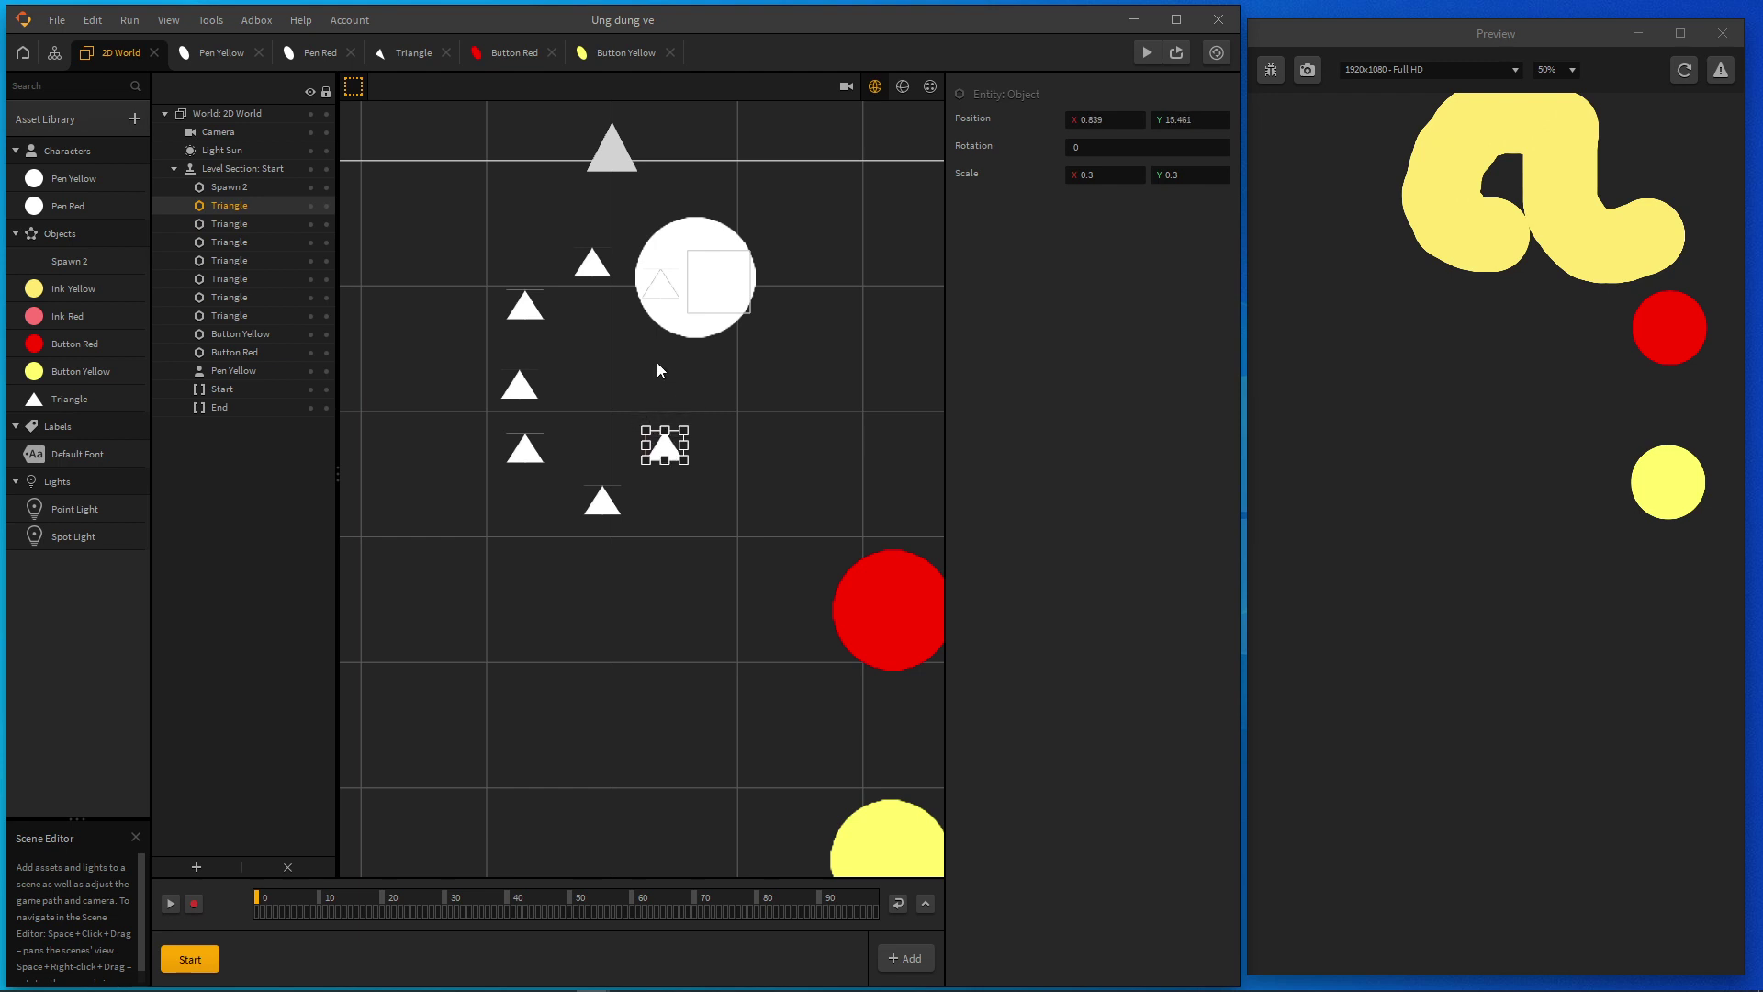
left_click(660, 289)
left_click_drag(660, 292, 665, 306)
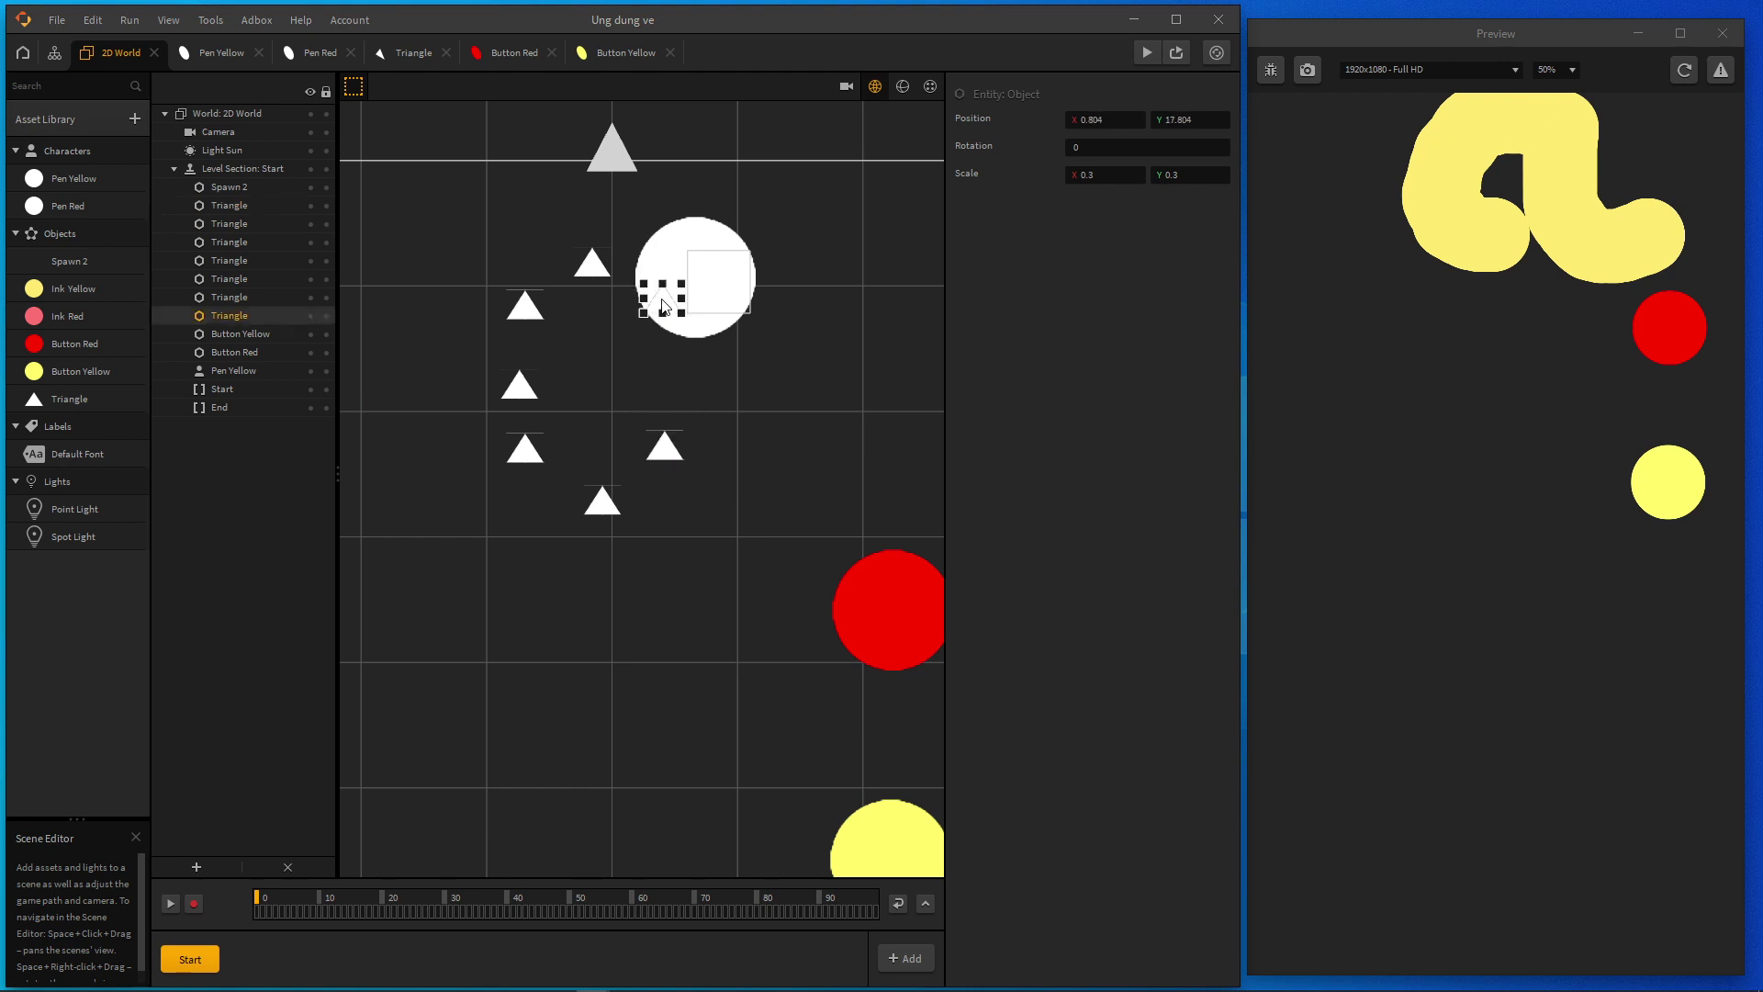
Step: Duplicate the triangle under the pen and place the copy in the arc's gap at about X 0.90, Y 16.52
left_click(667, 449)
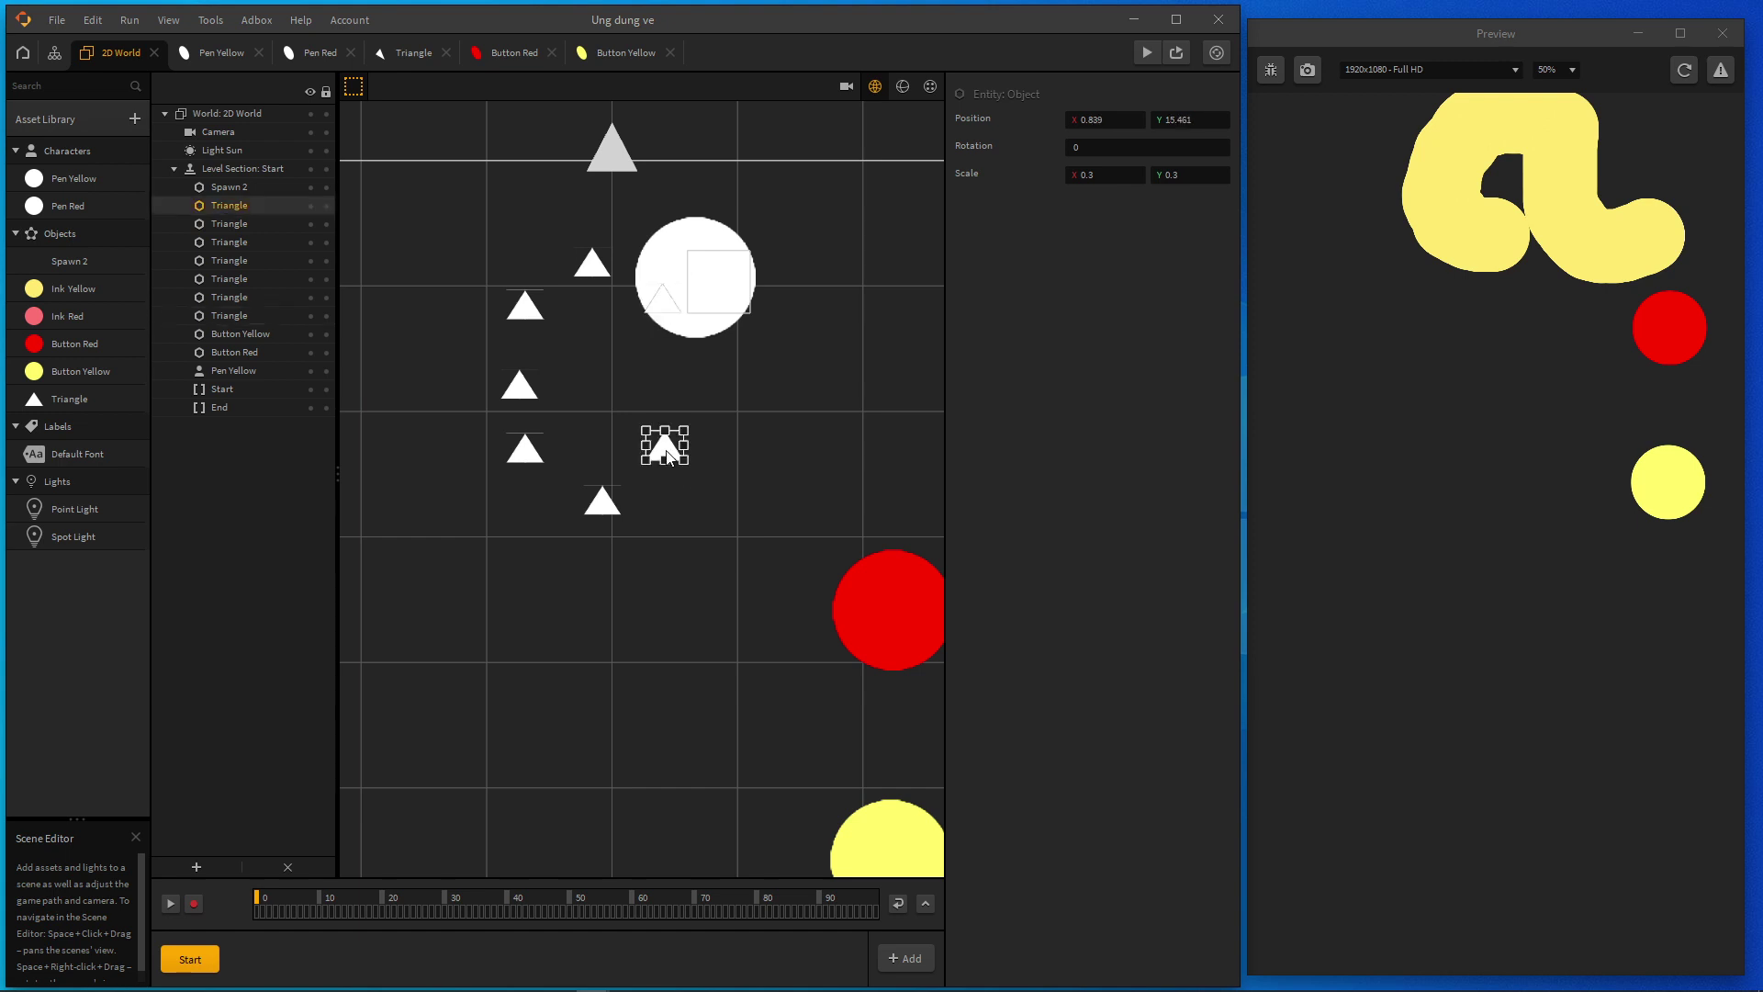
left_click(667, 310)
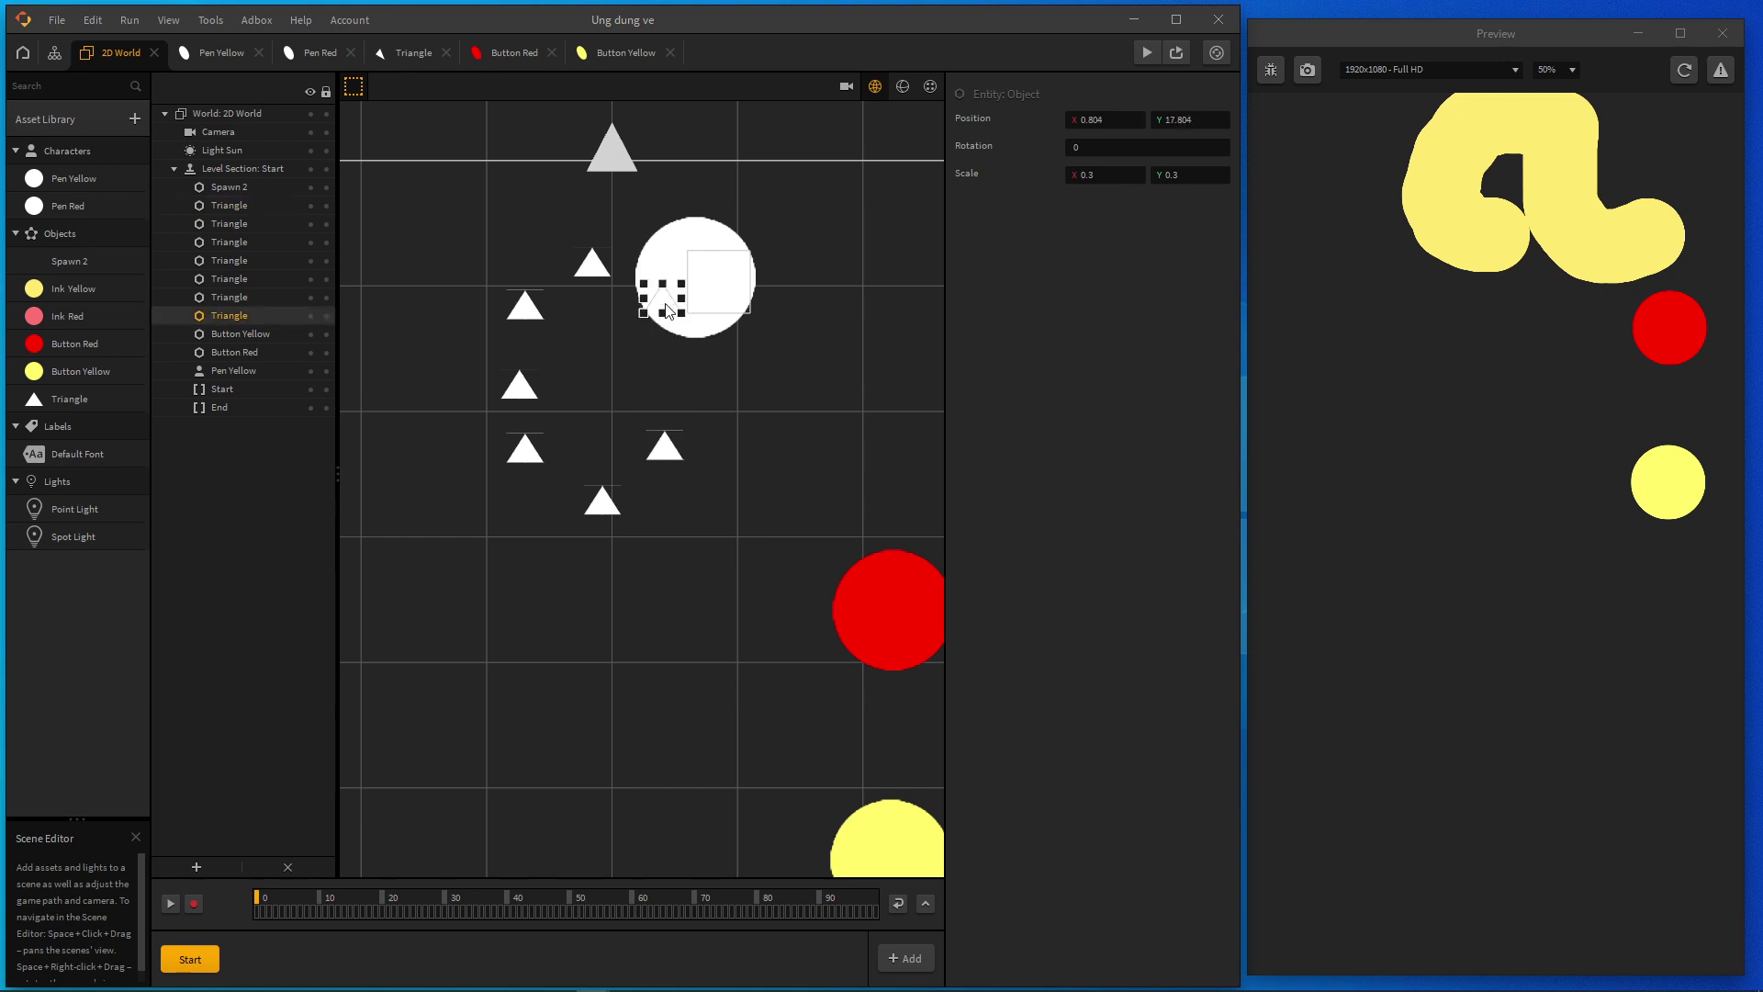
key("ctrl+d")
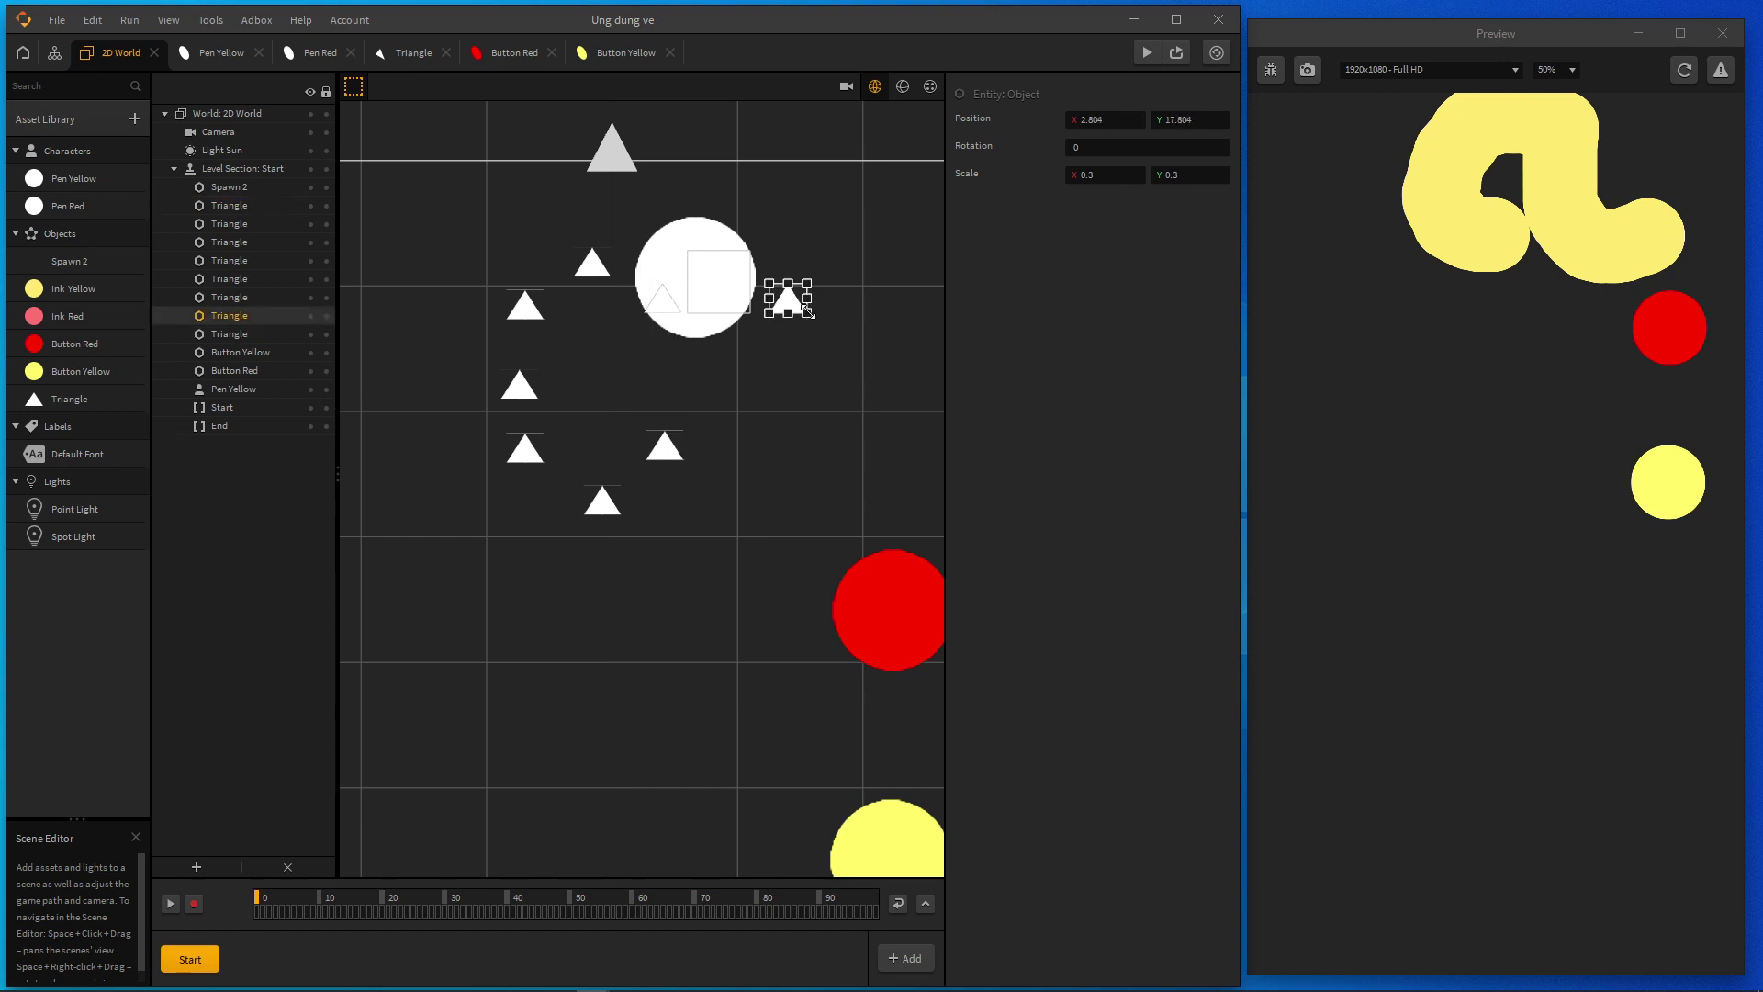
left_click_drag(773, 313, 671, 386)
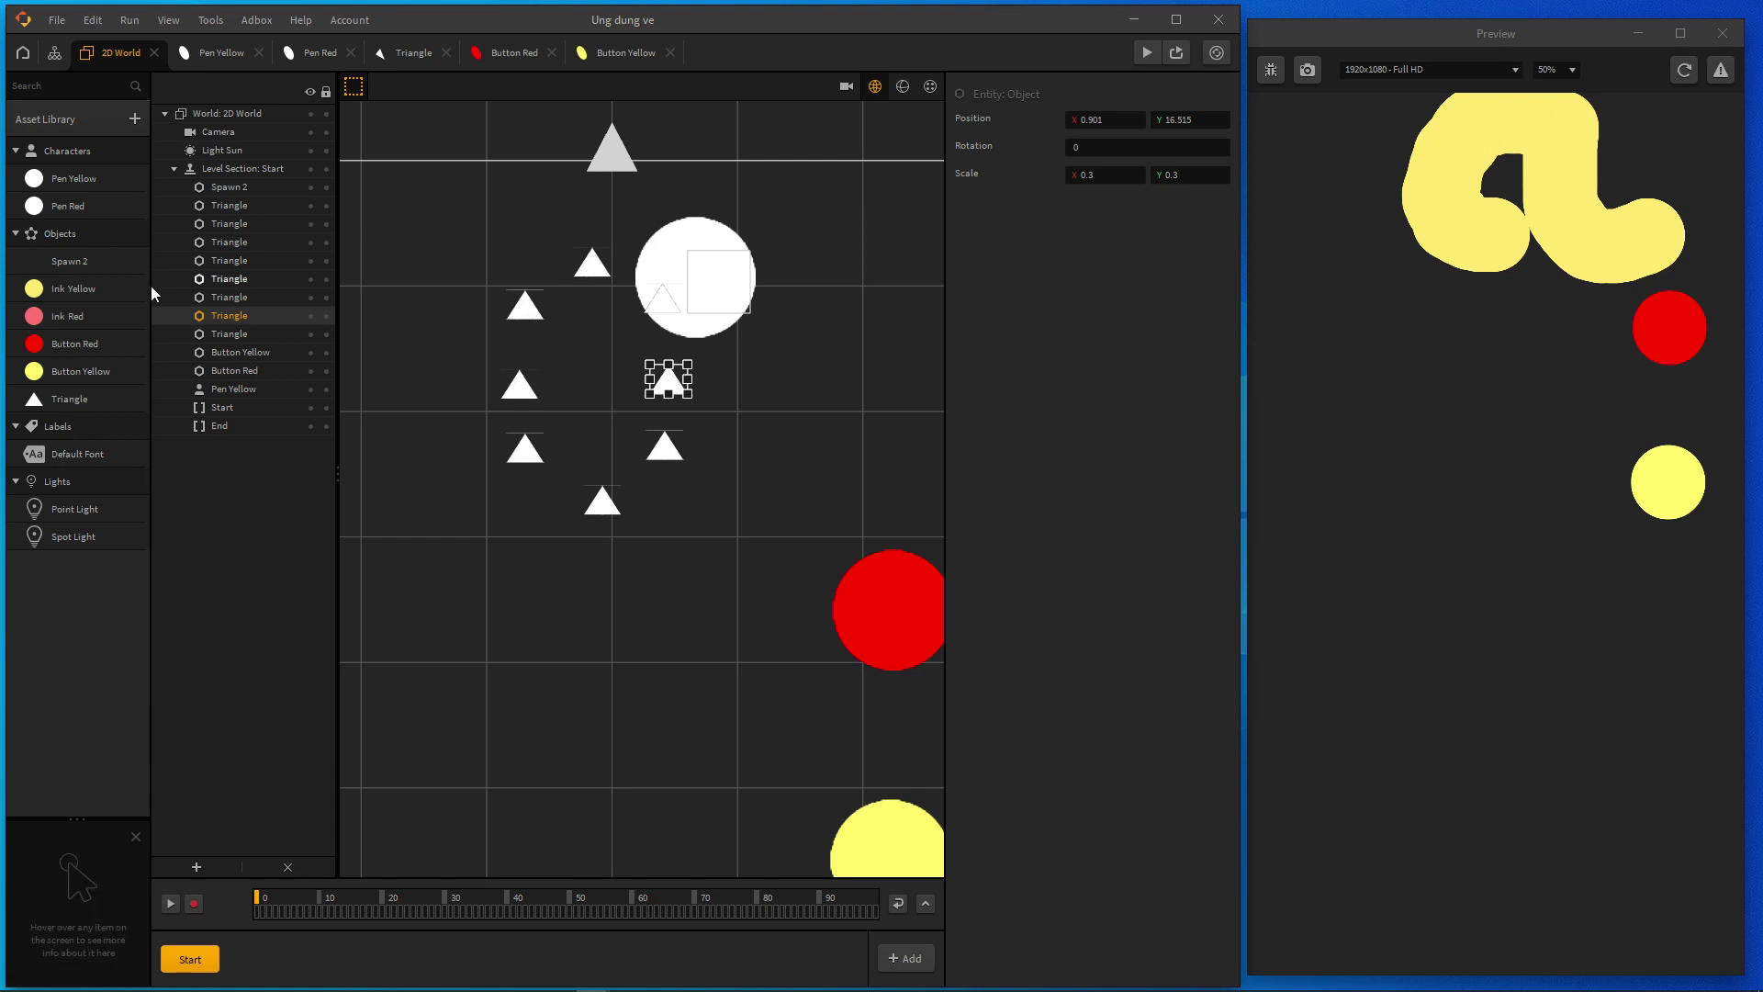
Step: Set both Starting Health and Max Health of Pen Yellow's Health node to 8
left_click(211, 54)
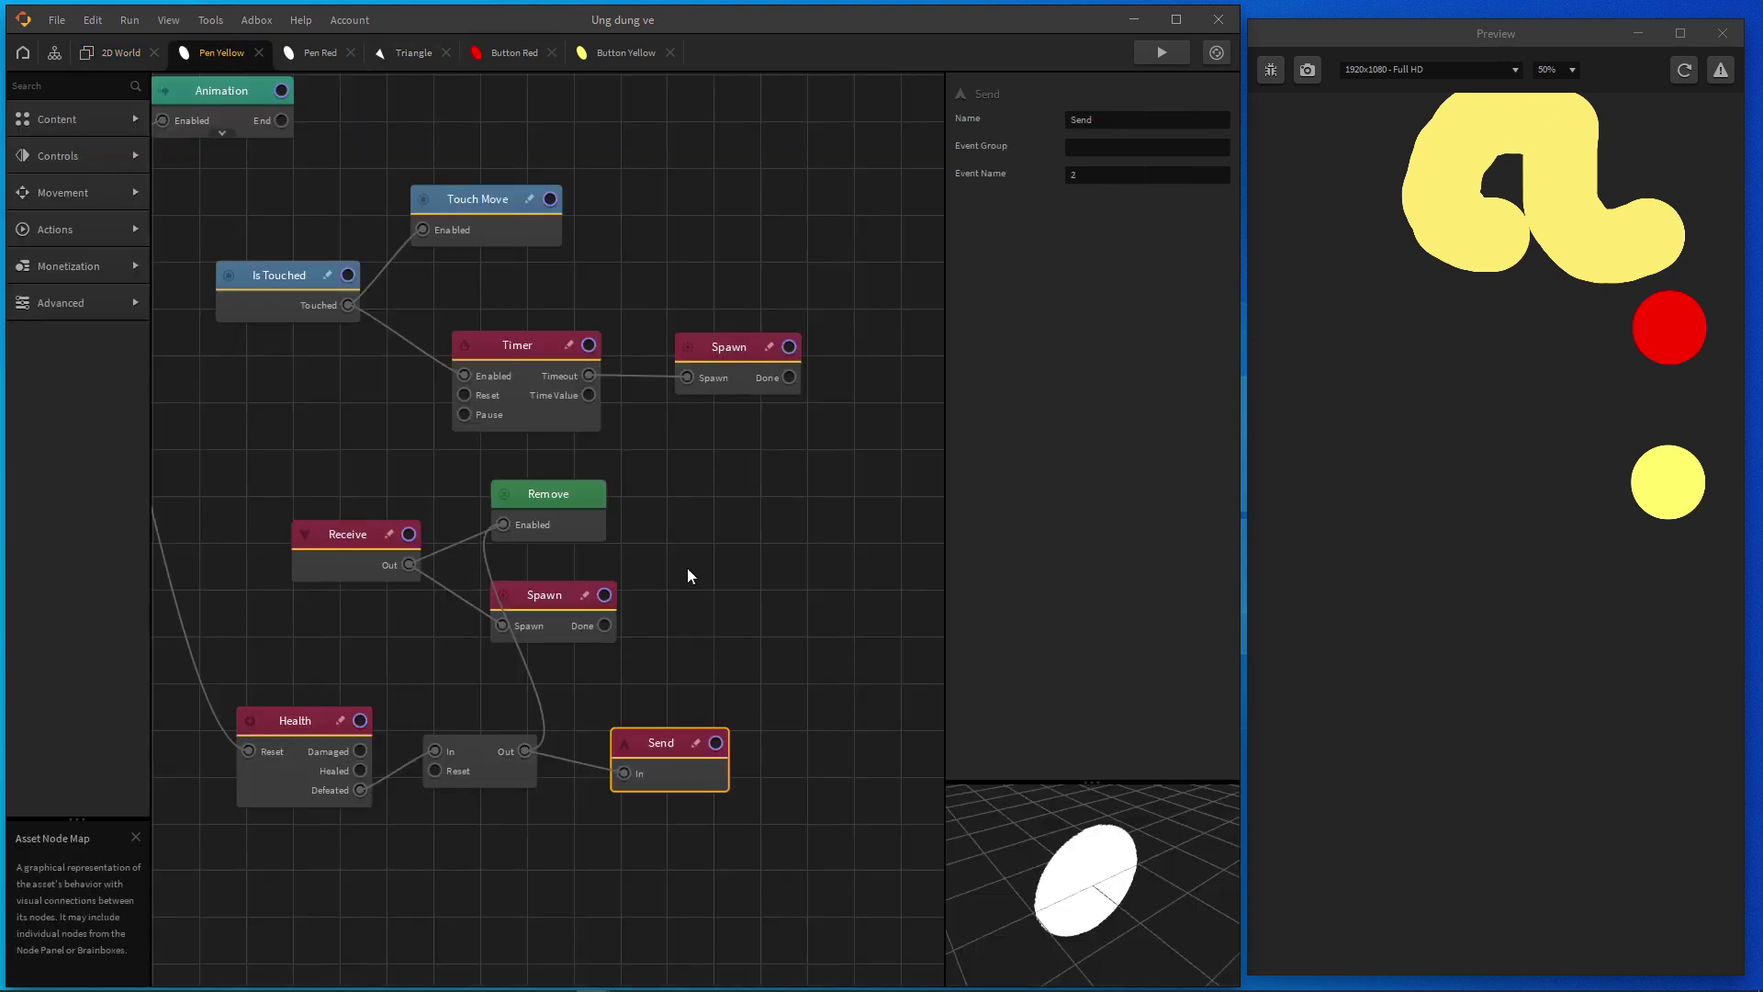
left_click(316, 720)
left_click(1093, 147)
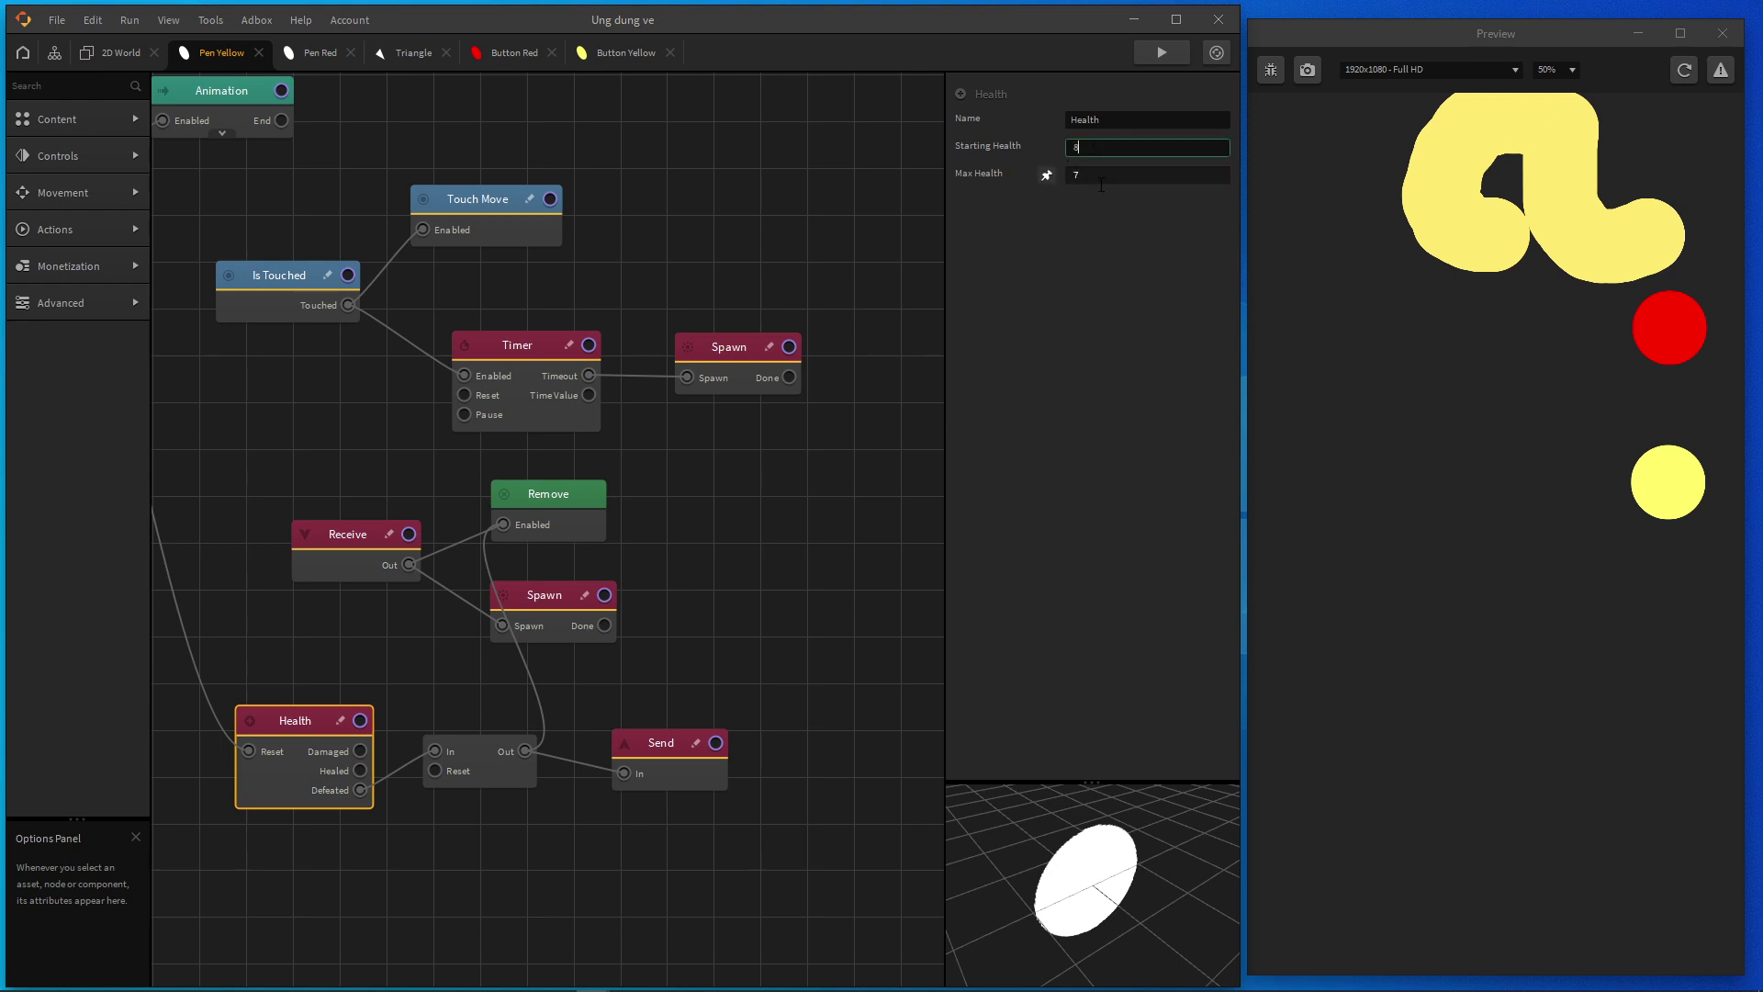
type("8")
key("Return")
Step: Restart the preview and draw the yellow letter "a" again through all triangles, ending with its tail
left_click(1682, 72)
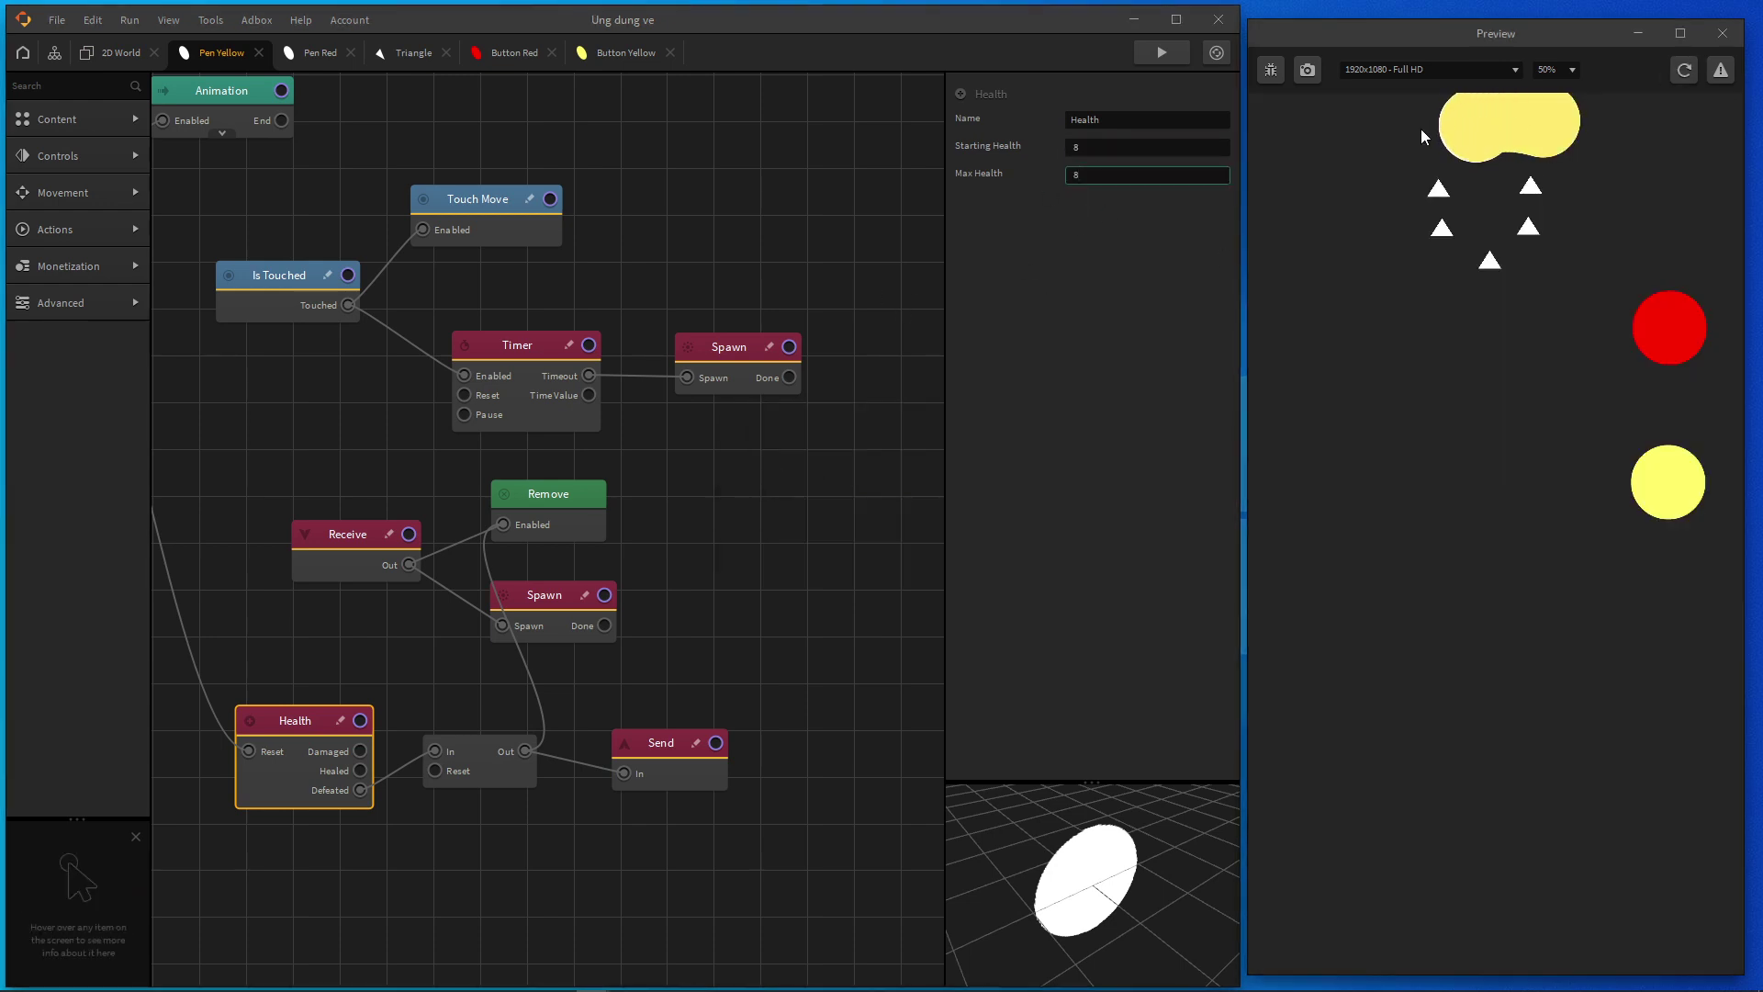
mouse_move(1421, 136)
left_mouse_down()
mouse_move(1378, 240)
mouse_move(1392, 306)
mouse_move(1452, 320)
mouse_move(1515, 284)
mouse_move(1535, 199)
mouse_move(1566, 193)
mouse_move(1566, 117)
mouse_move(1571, 209)
left_mouse_up()
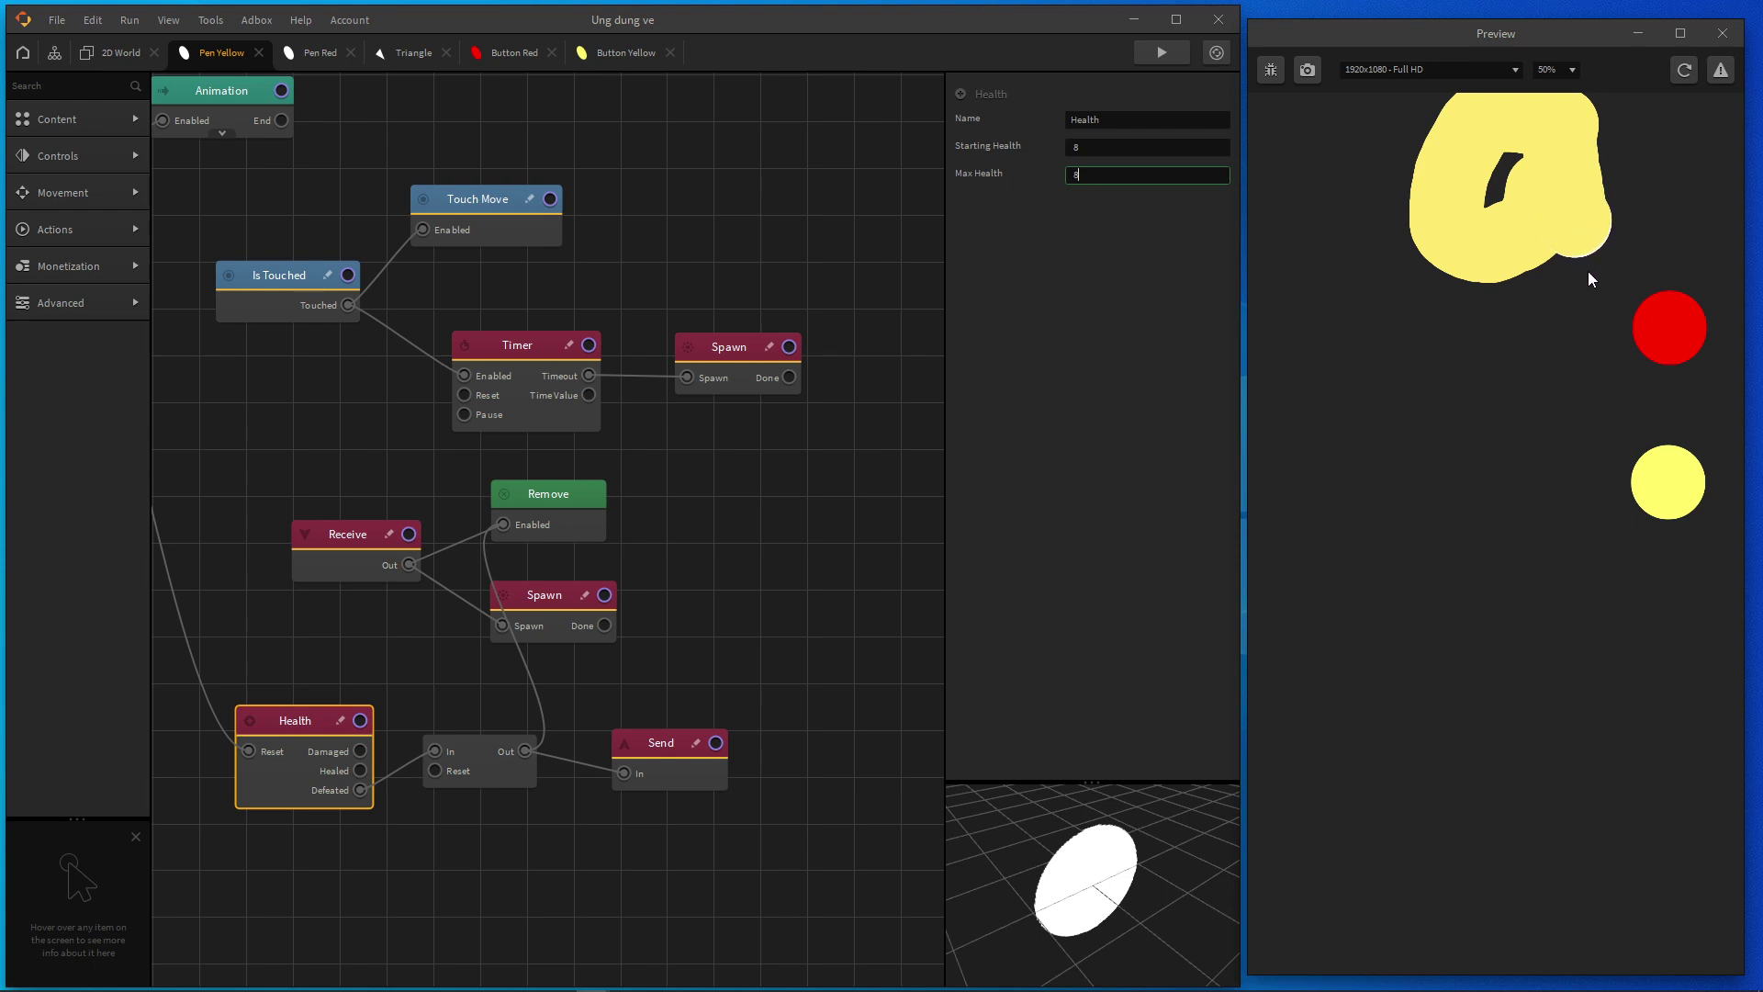
mouse_move(1589, 273)
left_mouse_down()
mouse_move(1620, 303)
mouse_move(1686, 293)
left_mouse_up()
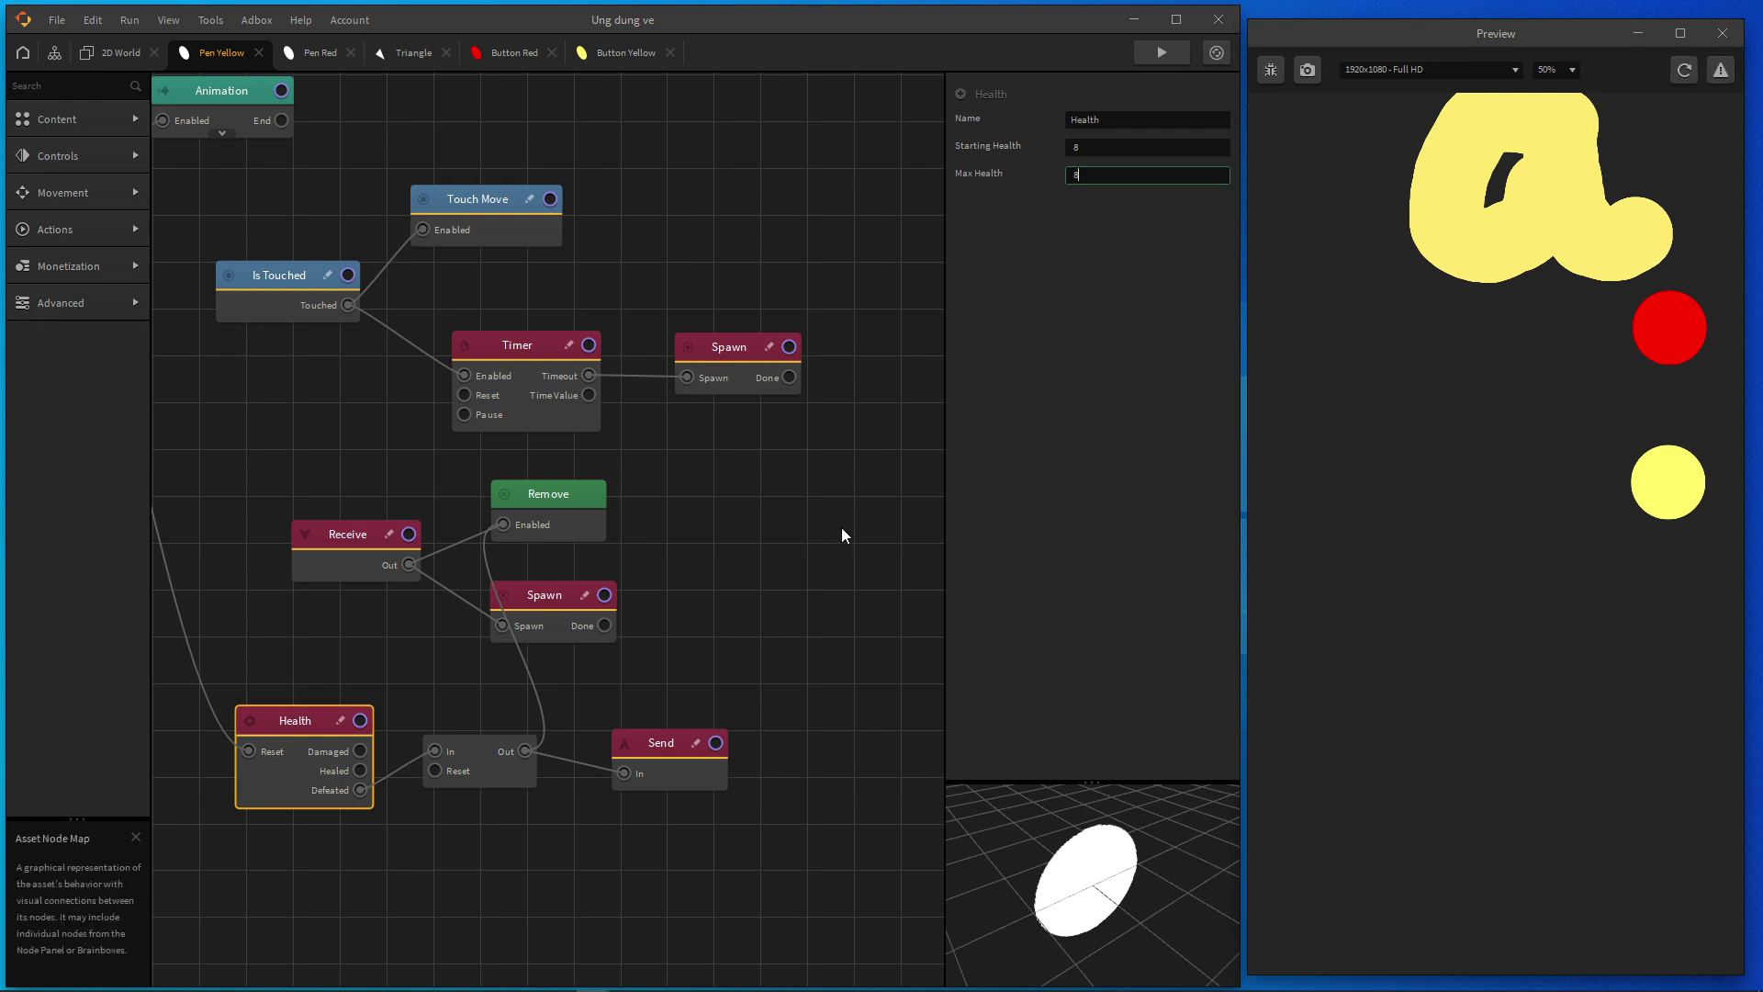
scroll(703, 571, "down", 1)
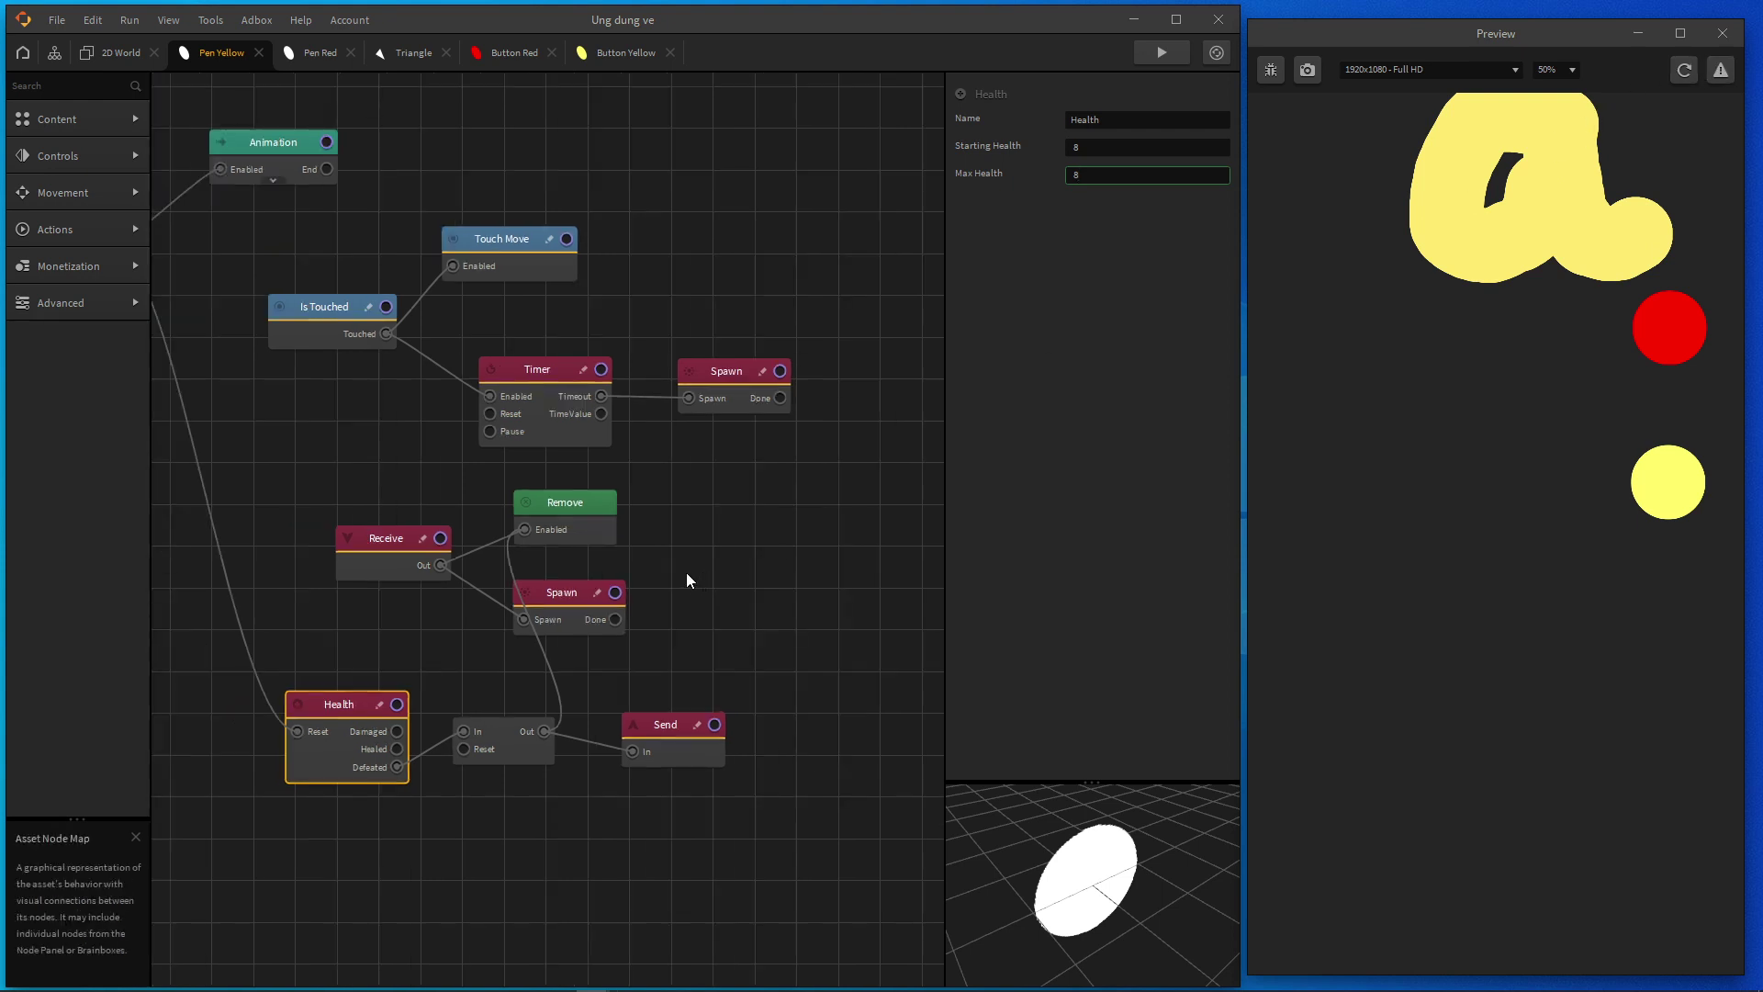